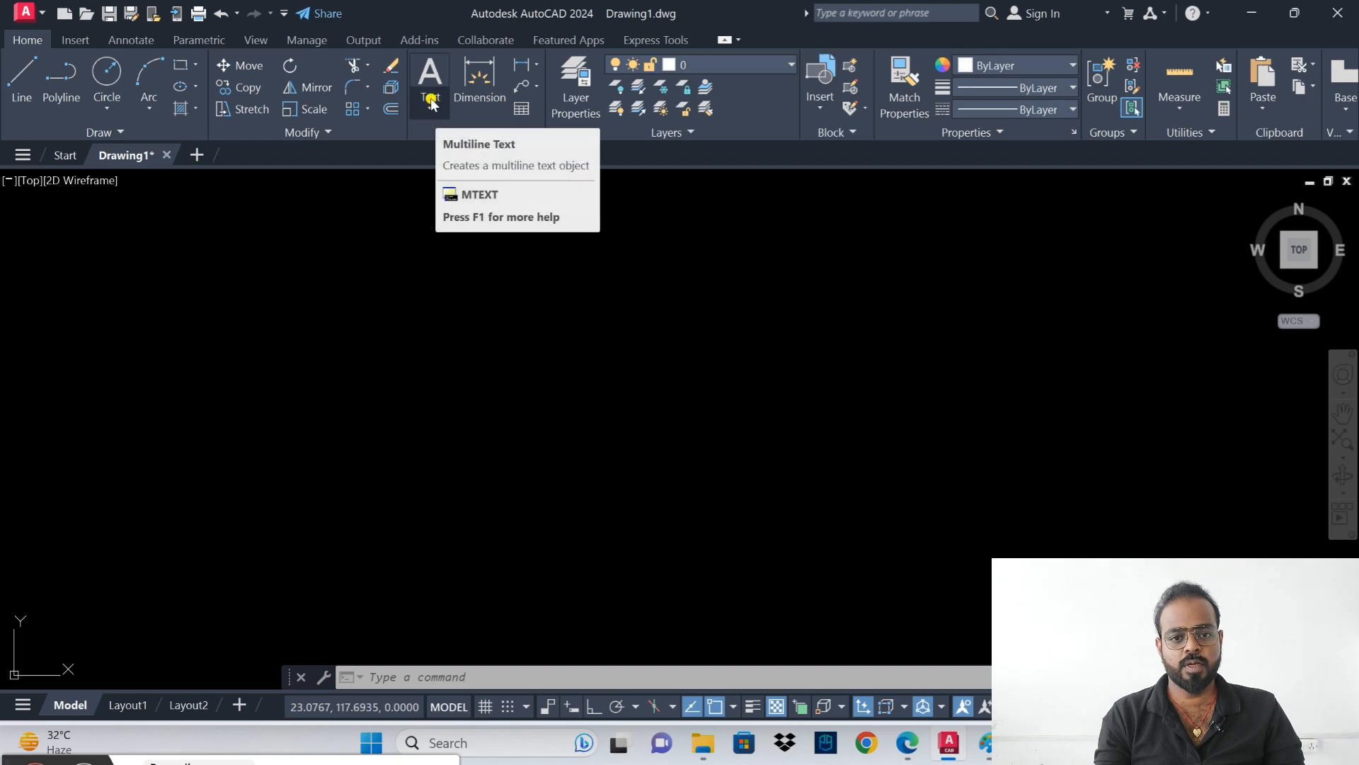
left_click(428, 113)
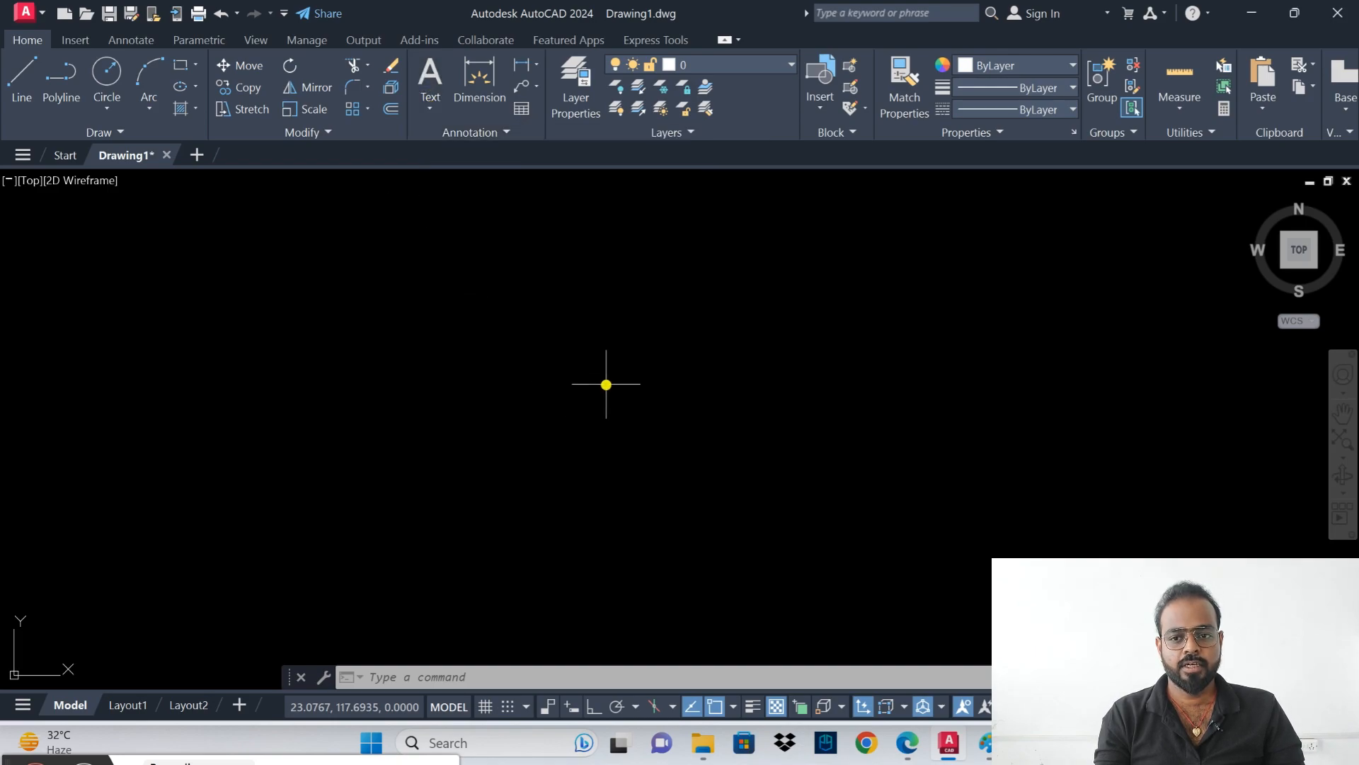
left_click(485, 482)
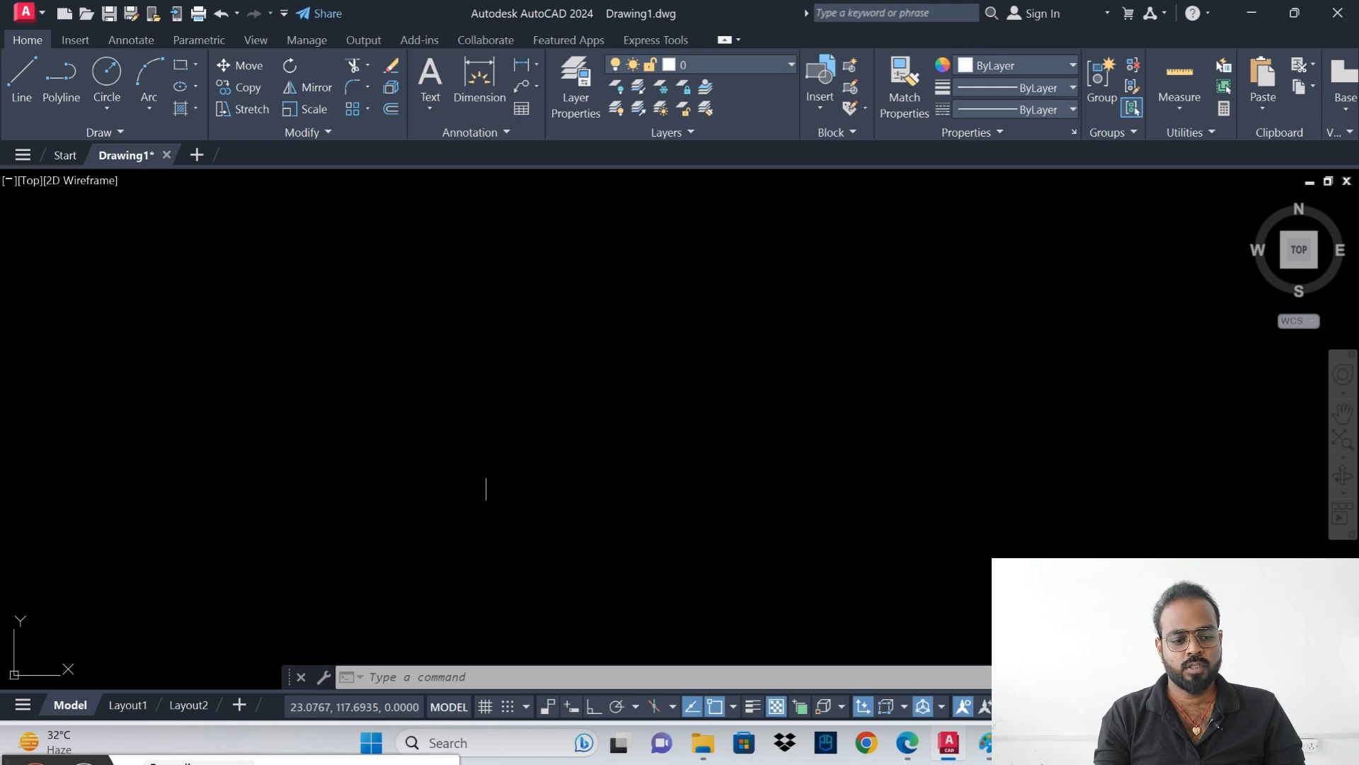
- Switch to the AutoCAD command list PDF in Edge and look up the Property command's shortcut
left_click(908, 747)
left_click_drag(399, 174, 519, 172)
right_click(518, 172)
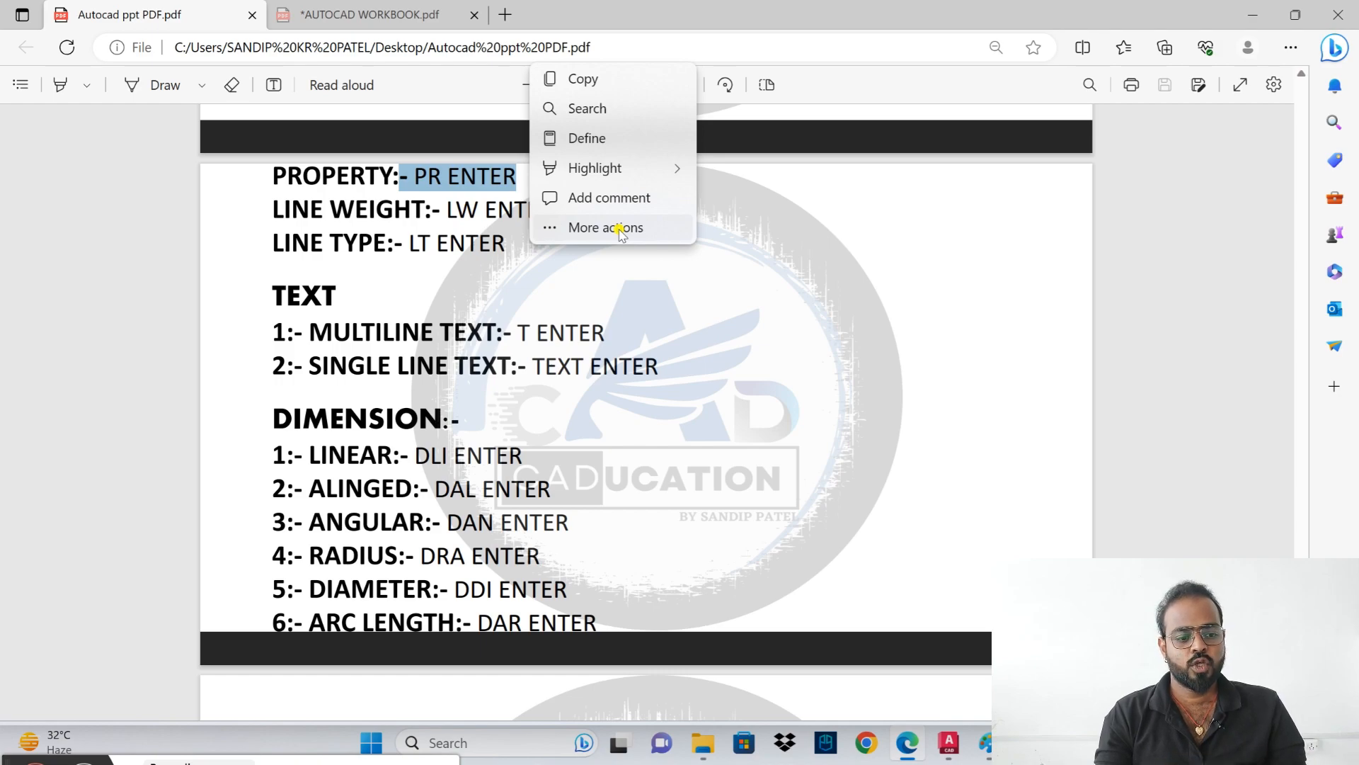
key("Escape")
- Switch to AutoCAD and draw a single sloping line about 42 units long at about 22 degrees
left_click(948, 742)
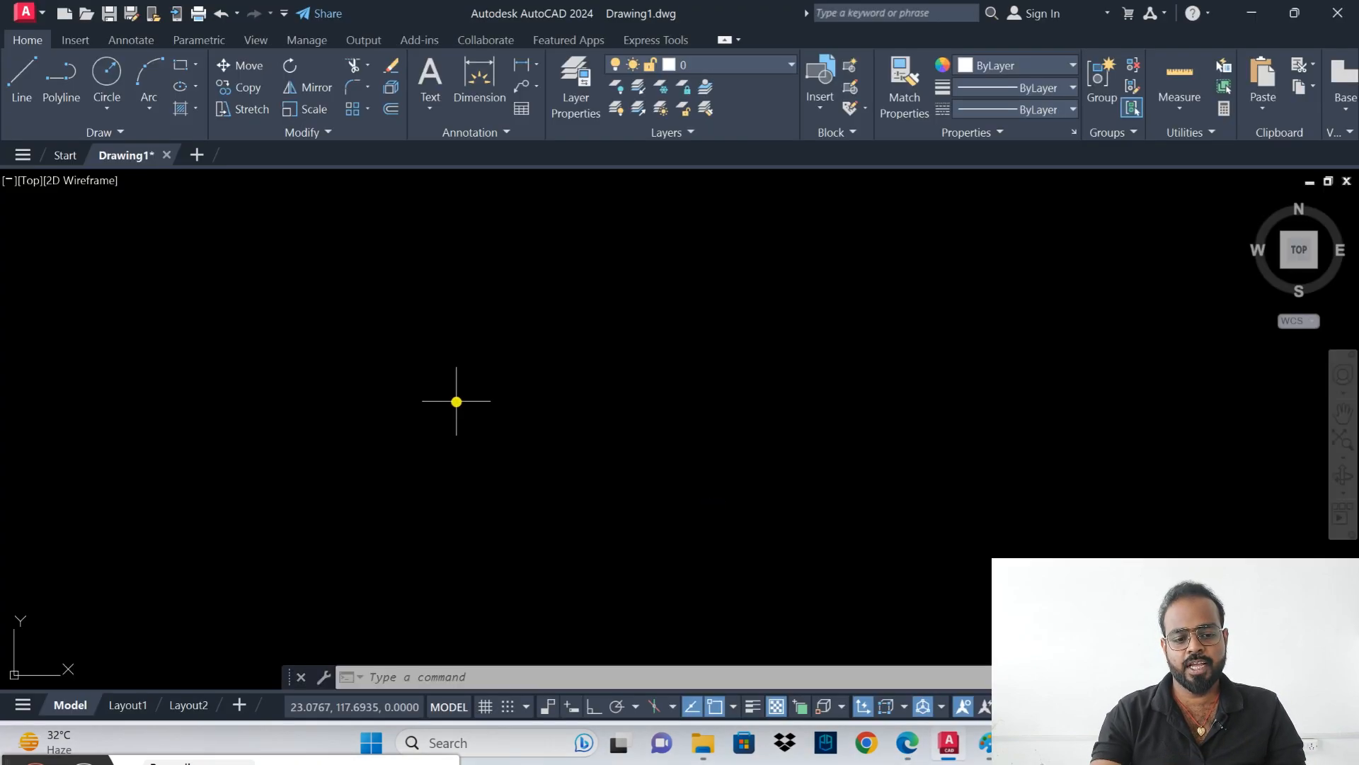
type("1")
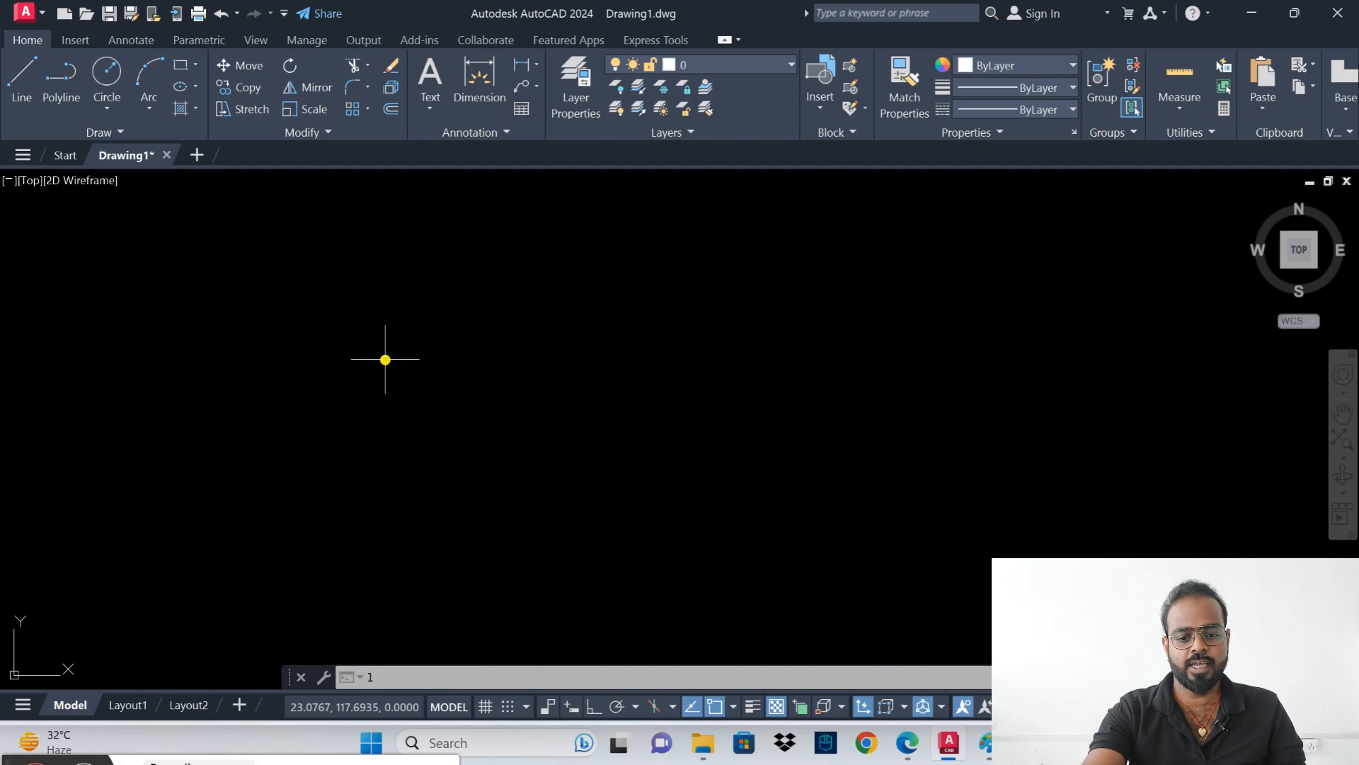
key("Return")
left_click(353, 450)
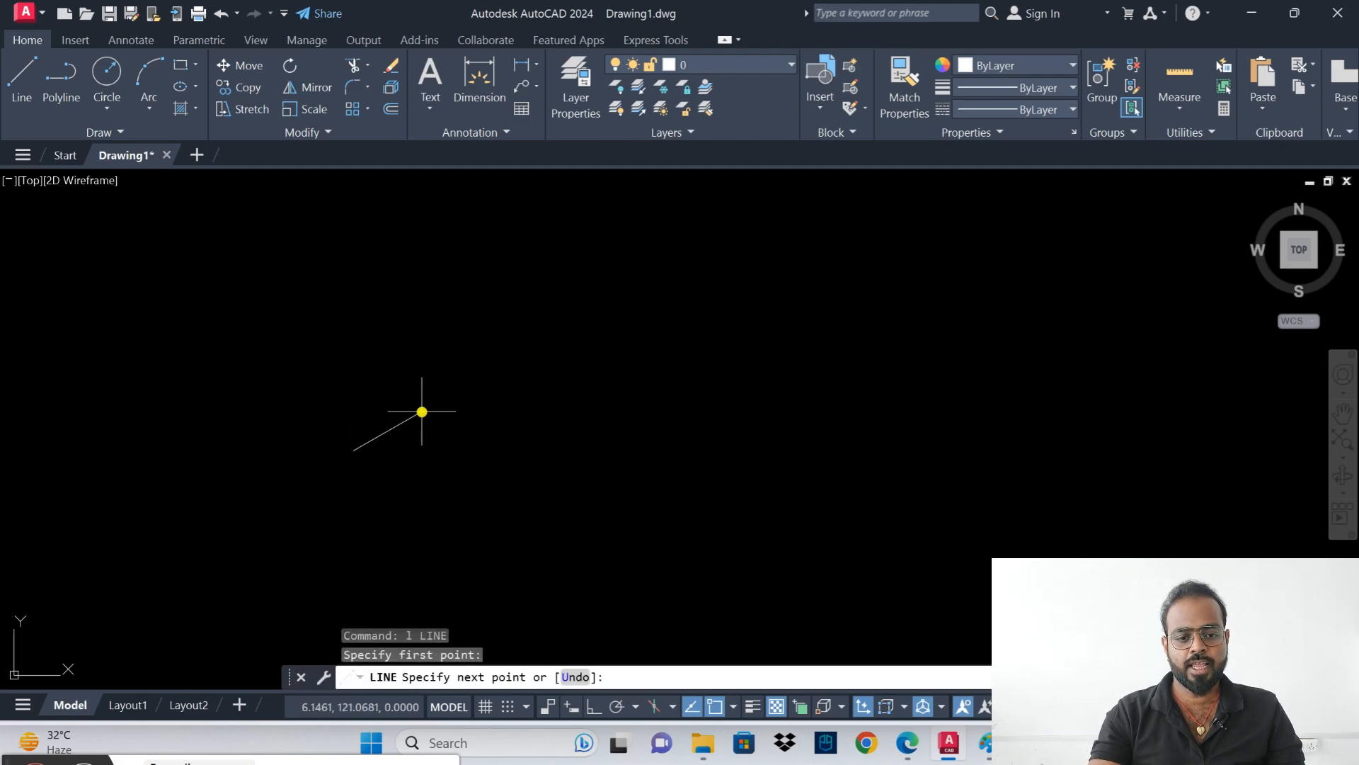
left_click(795, 269)
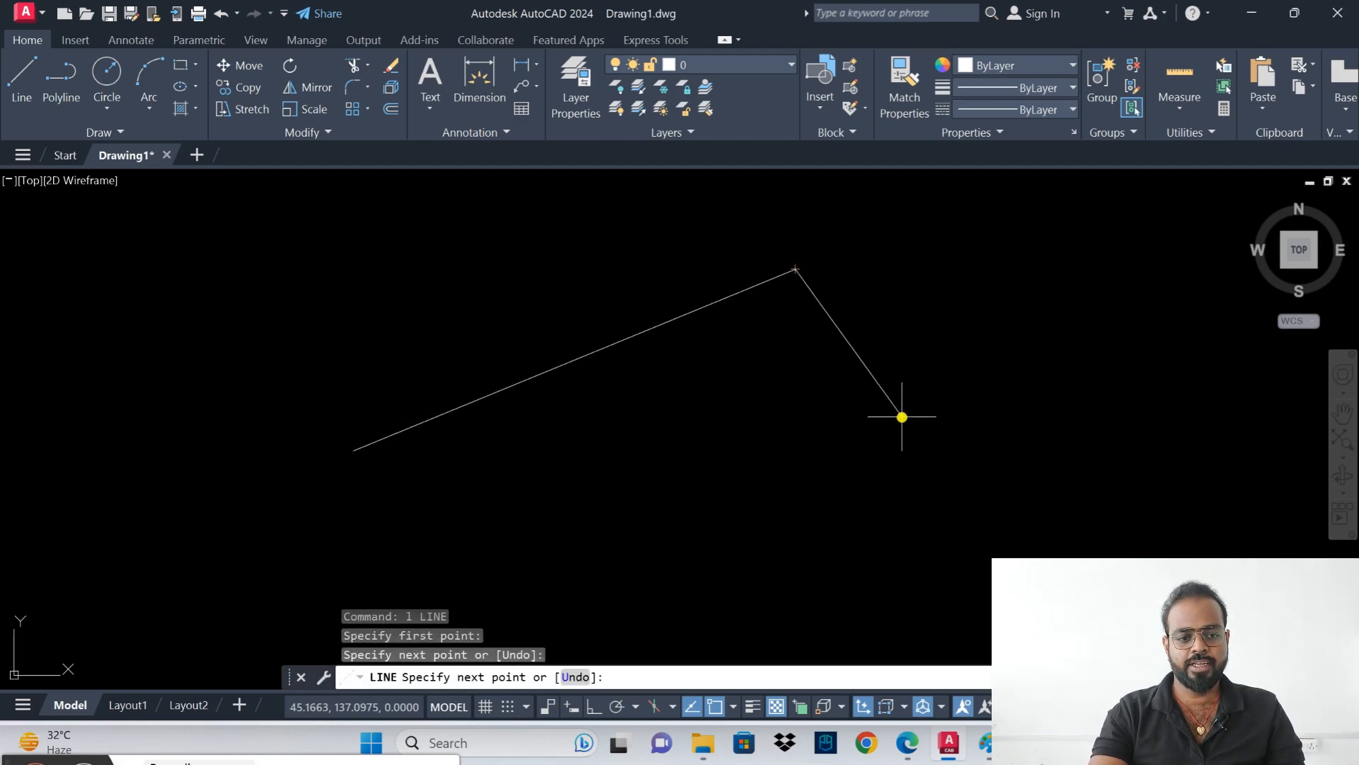
key("Escape")
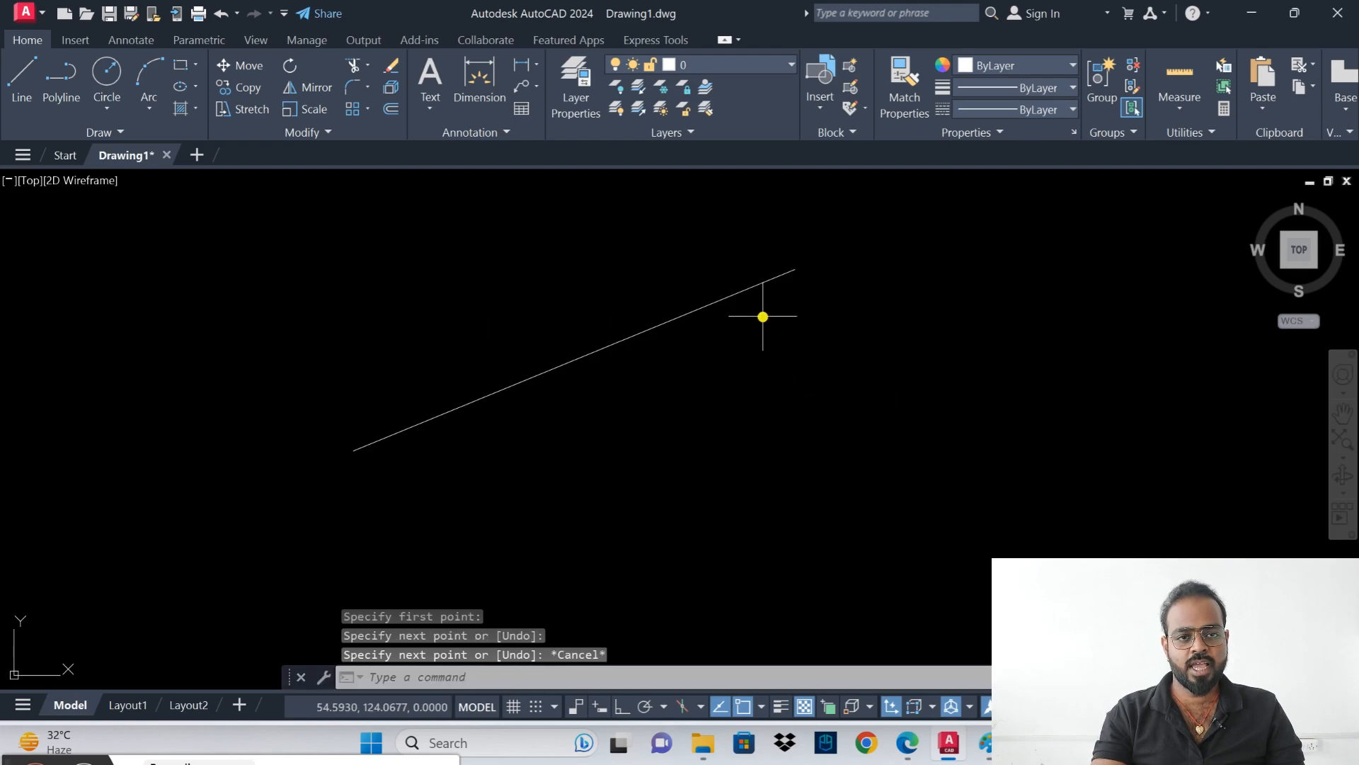
- Select the sloping line and open its properties
left_click(658, 394)
left_click(546, 314)
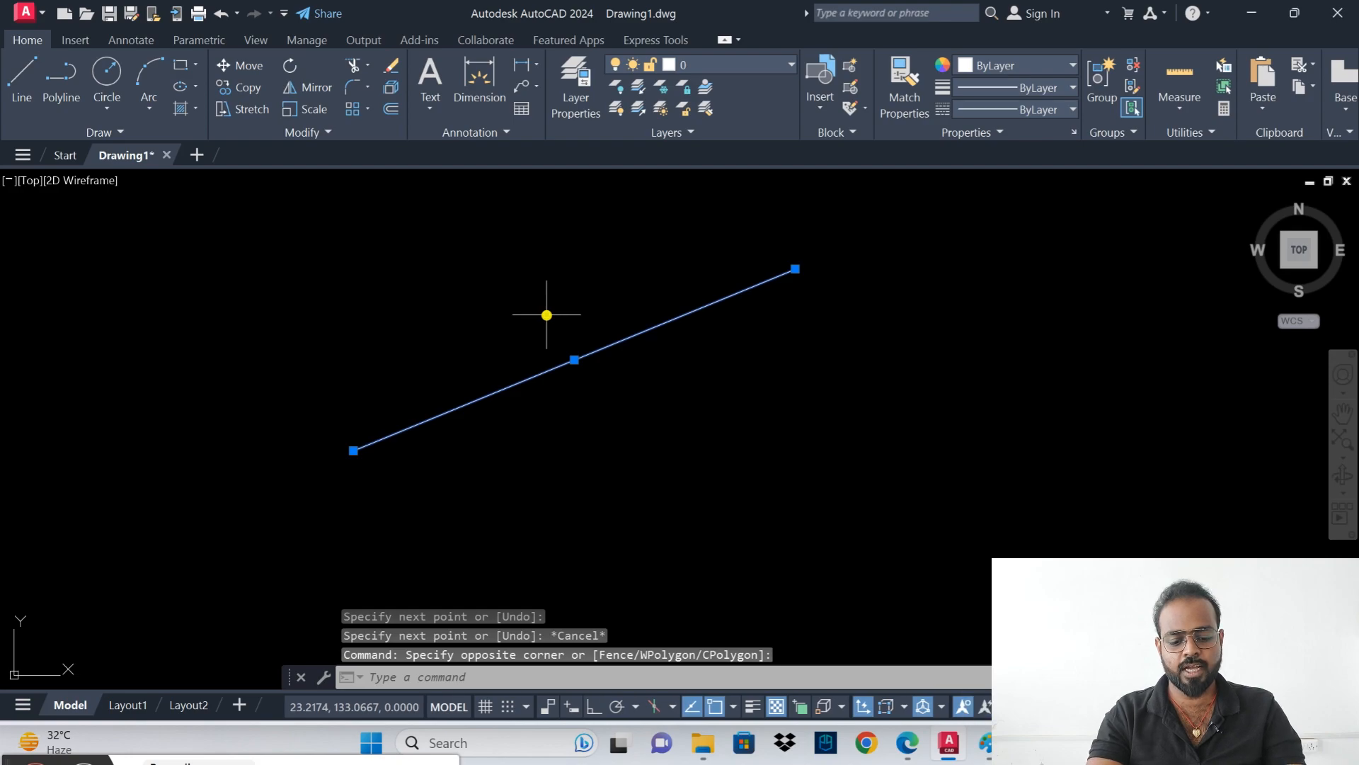
type("pr")
key("Return")
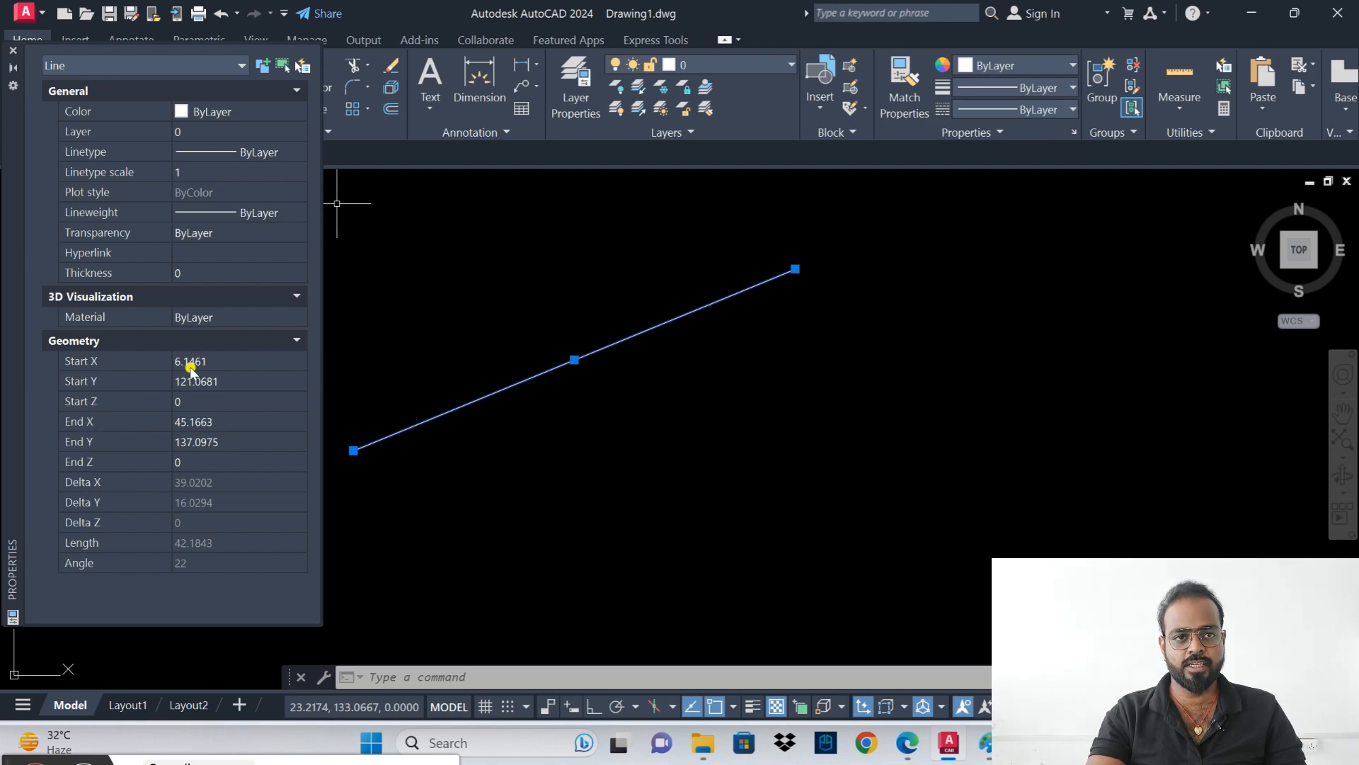
- Switch to Paint and sketch a pair of coordinate axes with arrowheads, labelled X and Y, using the pencil
left_click(986, 742)
left_click(268, 94)
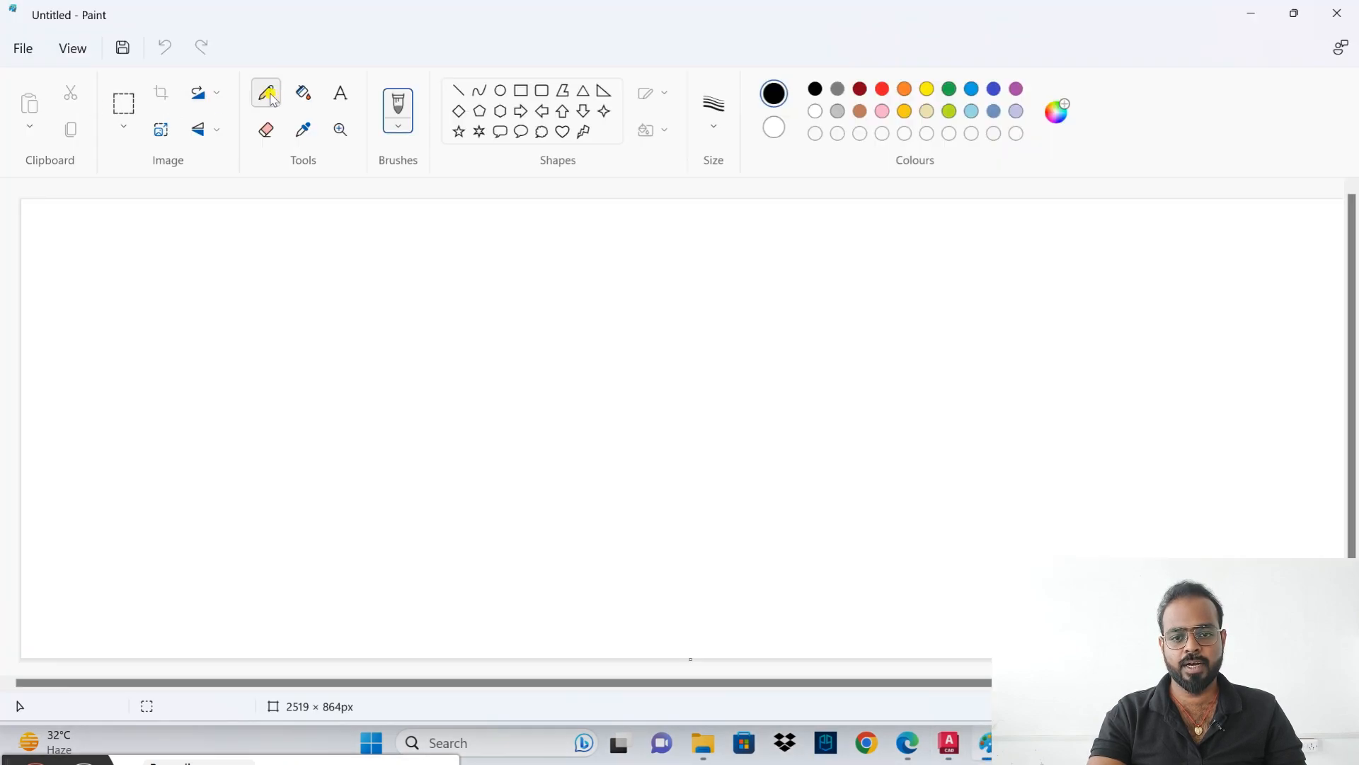
mouse_move(261, 474)
left_mouse_down()
mouse_move(258, 532)
mouse_move(298, 561)
mouse_move(337, 562)
mouse_move(326, 578)
mouse_move(366, 573)
mouse_move(340, 578)
left_mouse_up()
mouse_move(260, 501)
left_mouse_down()
mouse_move(249, 469)
mouse_move(270, 477)
left_mouse_up()
mouse_move(274, 419)
left_mouse_down()
mouse_move(263, 424)
mouse_move(285, 447)
mouse_move(274, 420)
left_mouse_up()
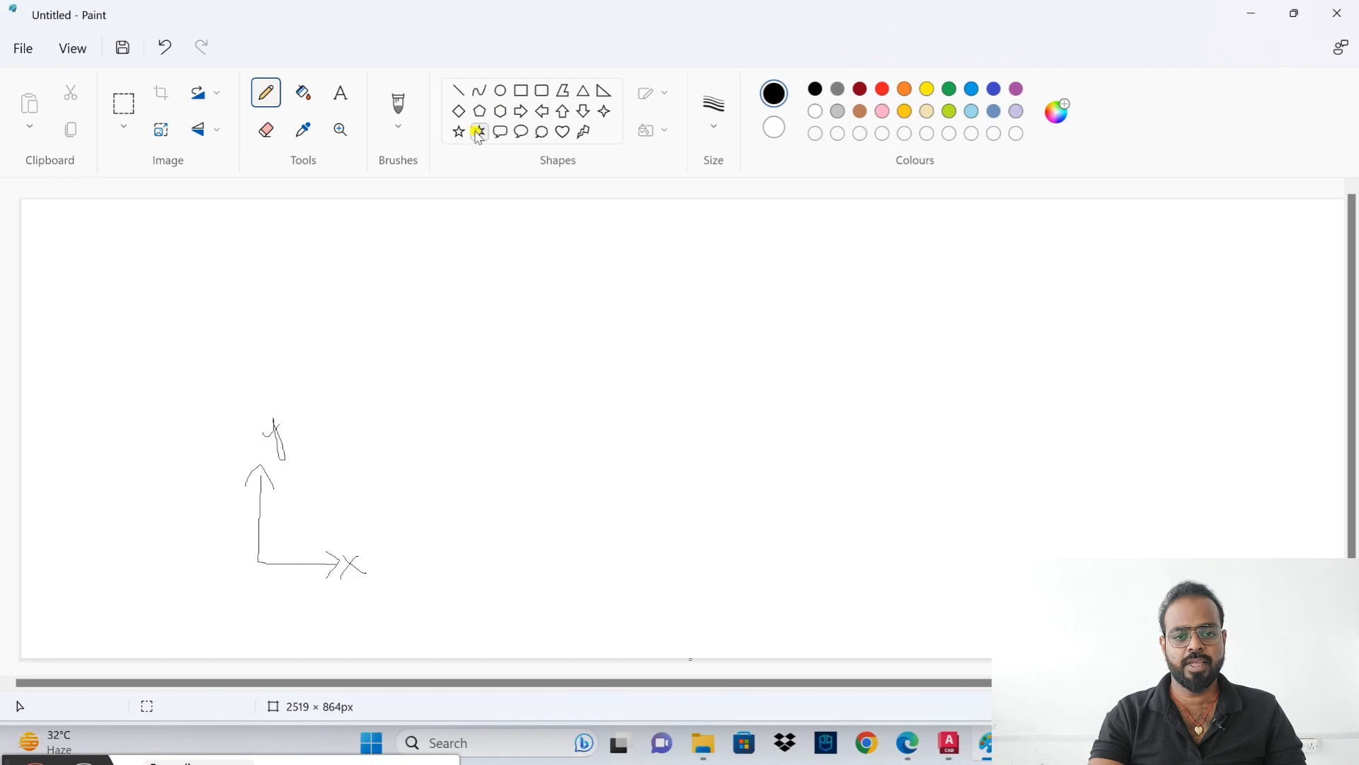
- Draw a black sloping line with the brush, rising away from the axes
left_click(402, 136)
left_click(447, 168)
left_click_drag(400, 457, 820, 286)
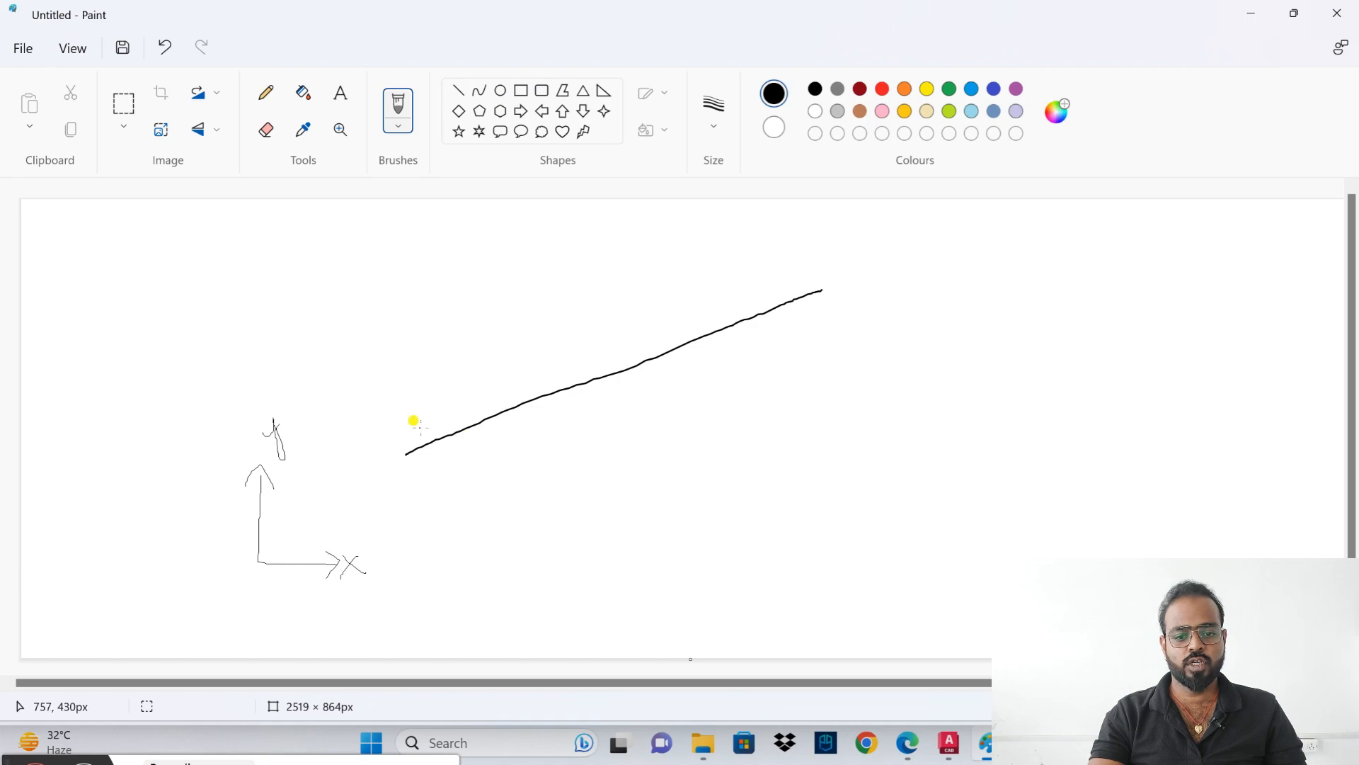
- Mark the sloping line's endpoints in red, labelling the lower one S and the upper one E
left_click(882, 88)
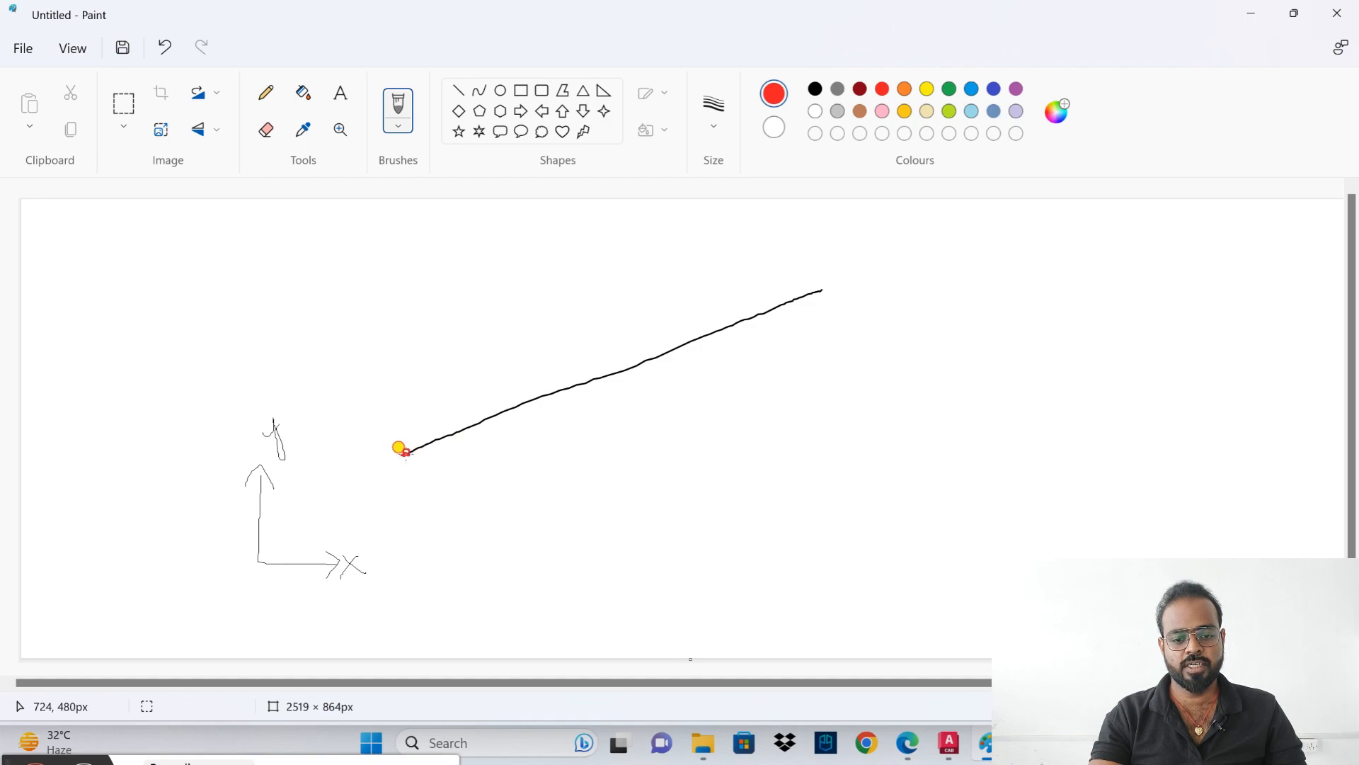
left_click_drag(400, 419, 391, 443)
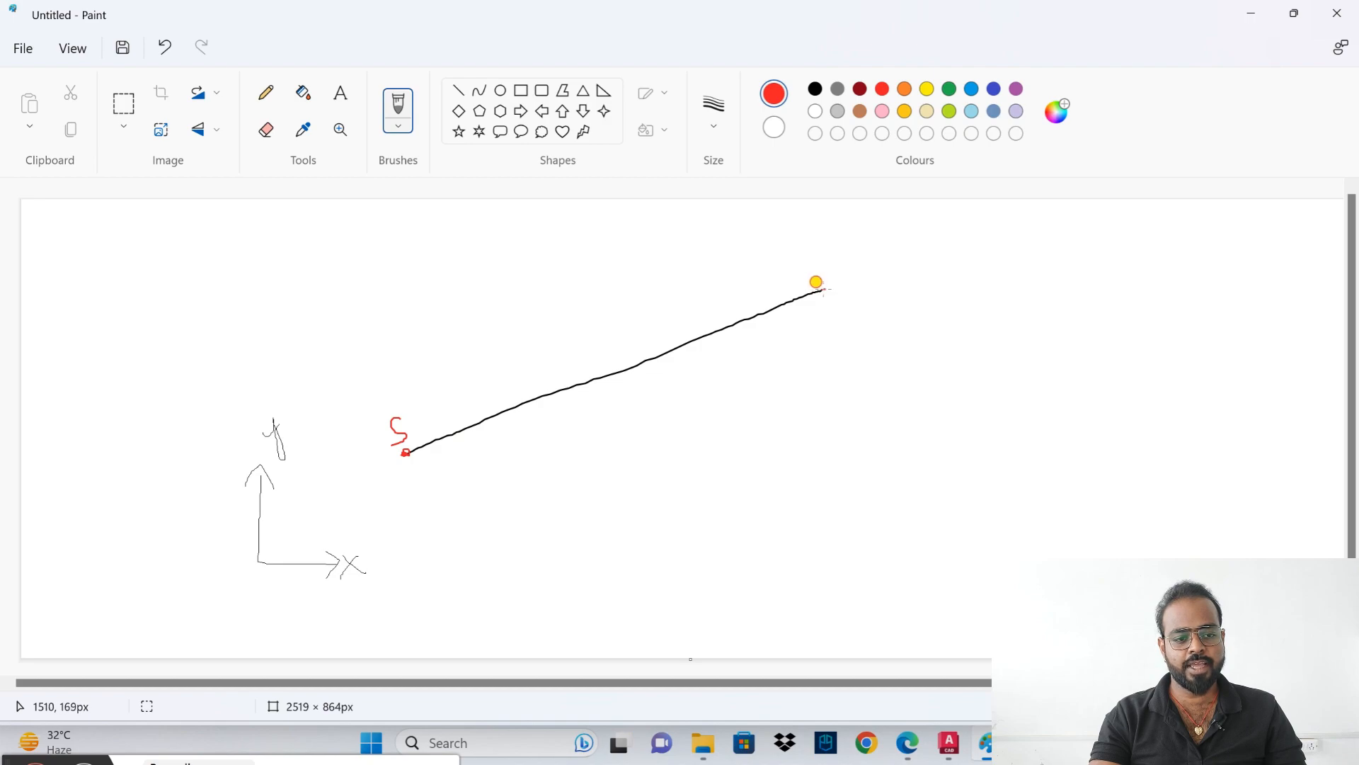
left_click_drag(809, 256, 832, 250)
left_click_drag(824, 245, 836, 237)
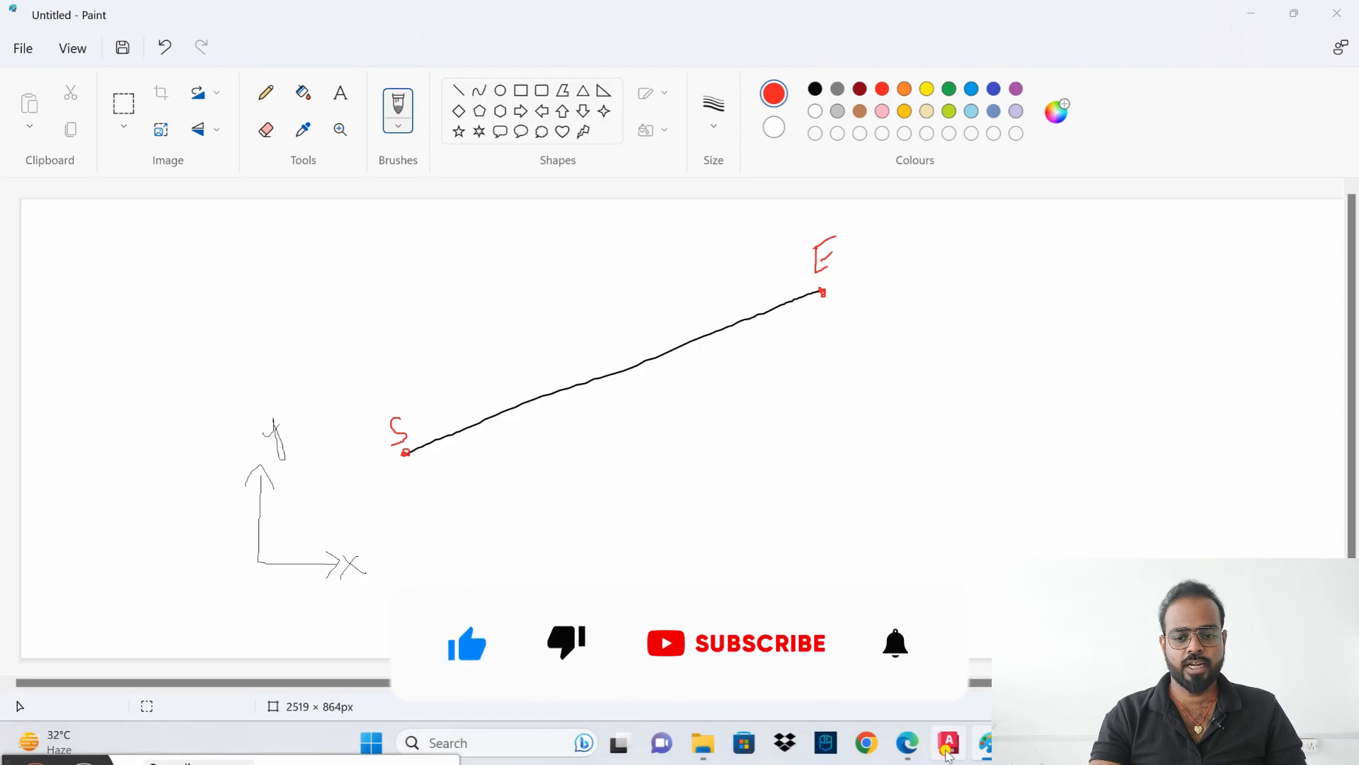
- Check the line's Start X in AutoCAD, and in Paint project S with red dashes onto an extended X axis labelled 6
left_click(948, 742)
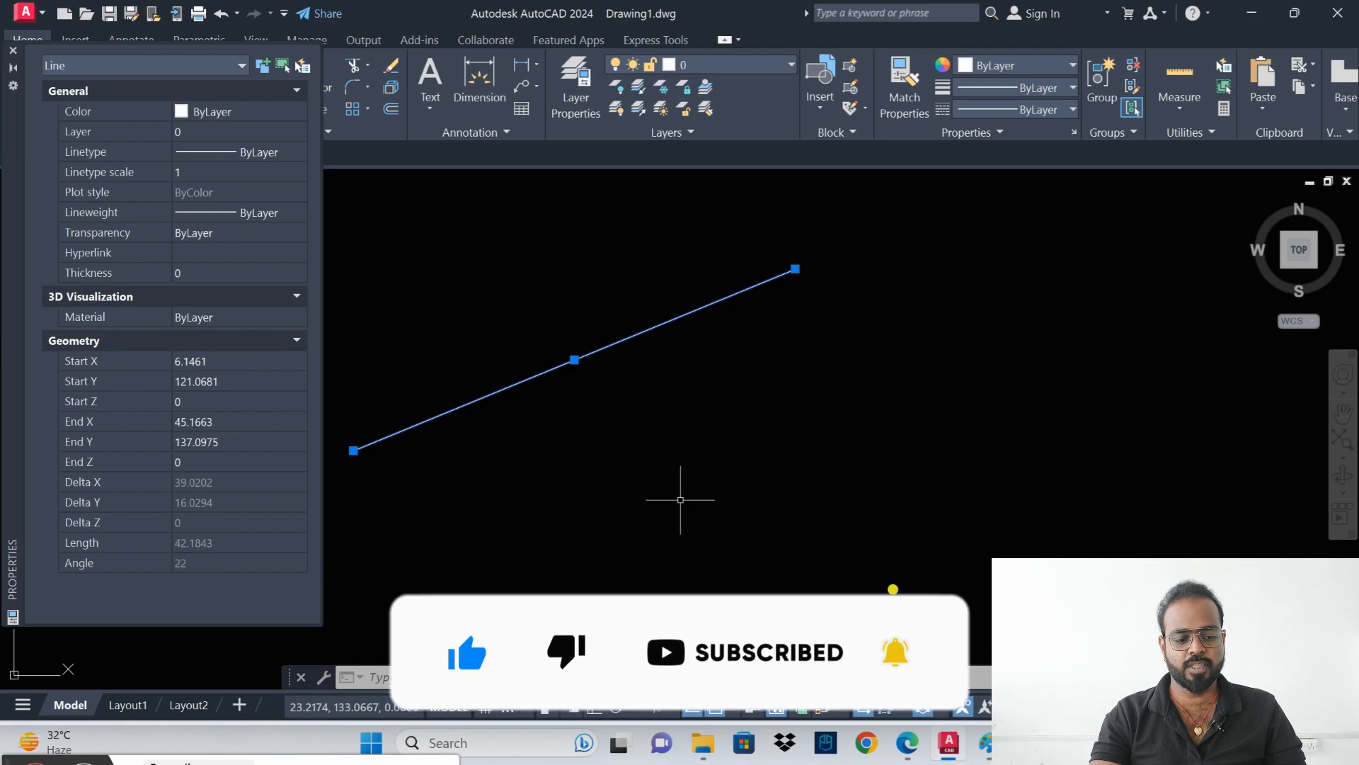
left_click(986, 742)
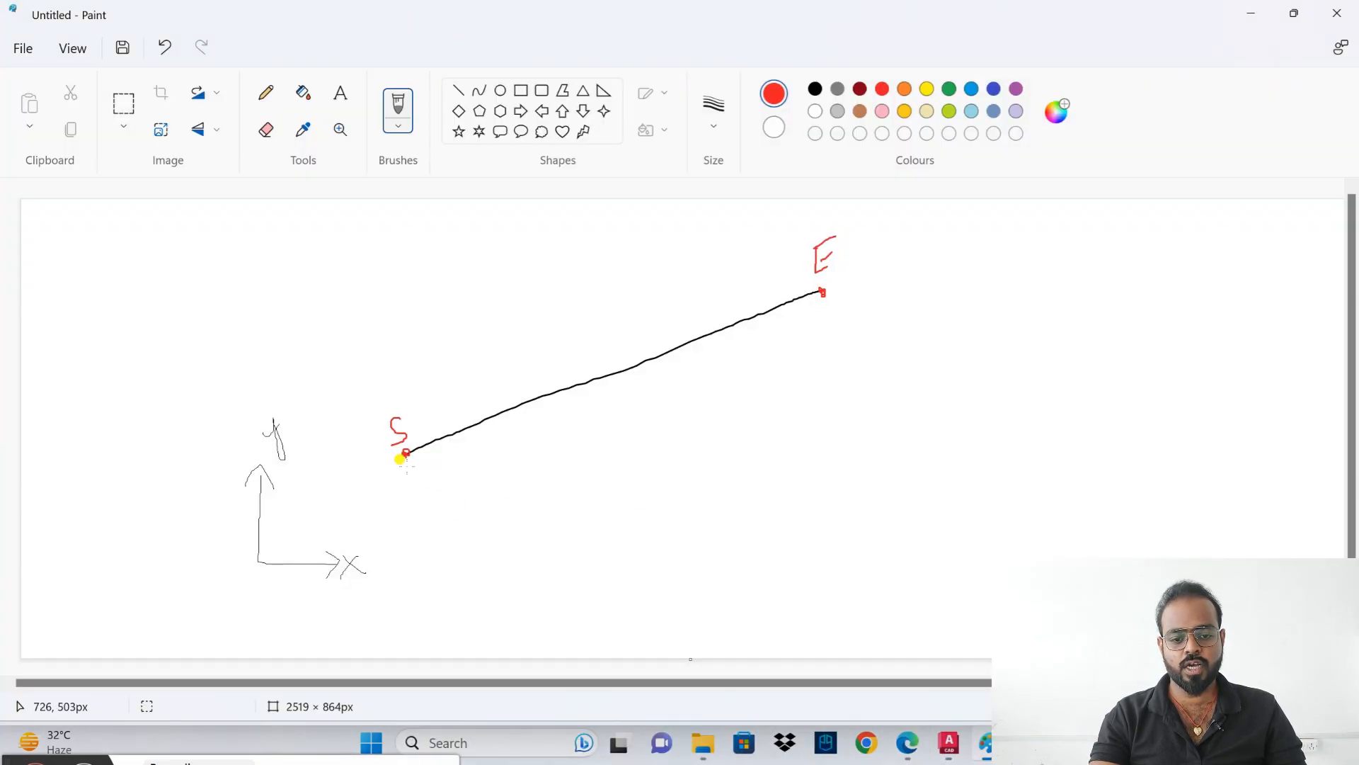
left_click_drag(400, 459, 398, 560)
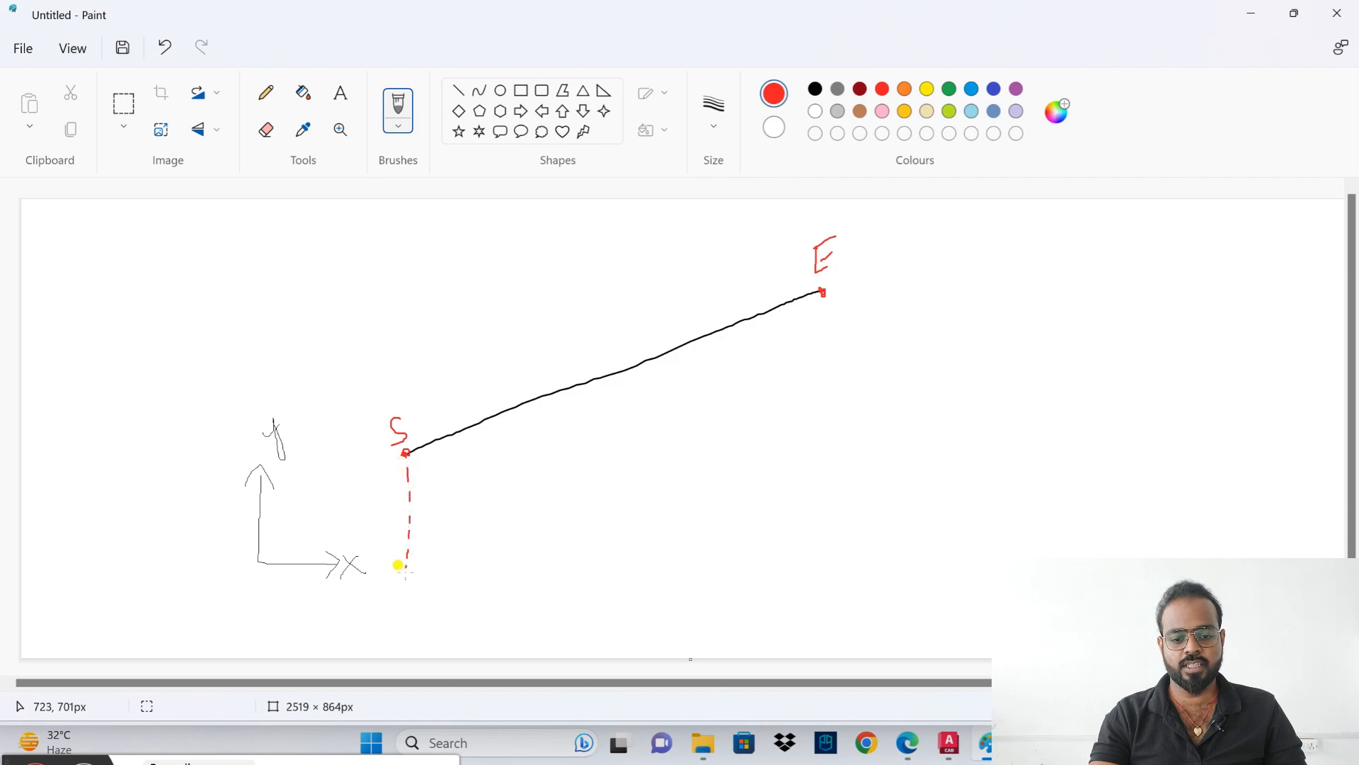
left_click_drag(323, 556, 883, 567)
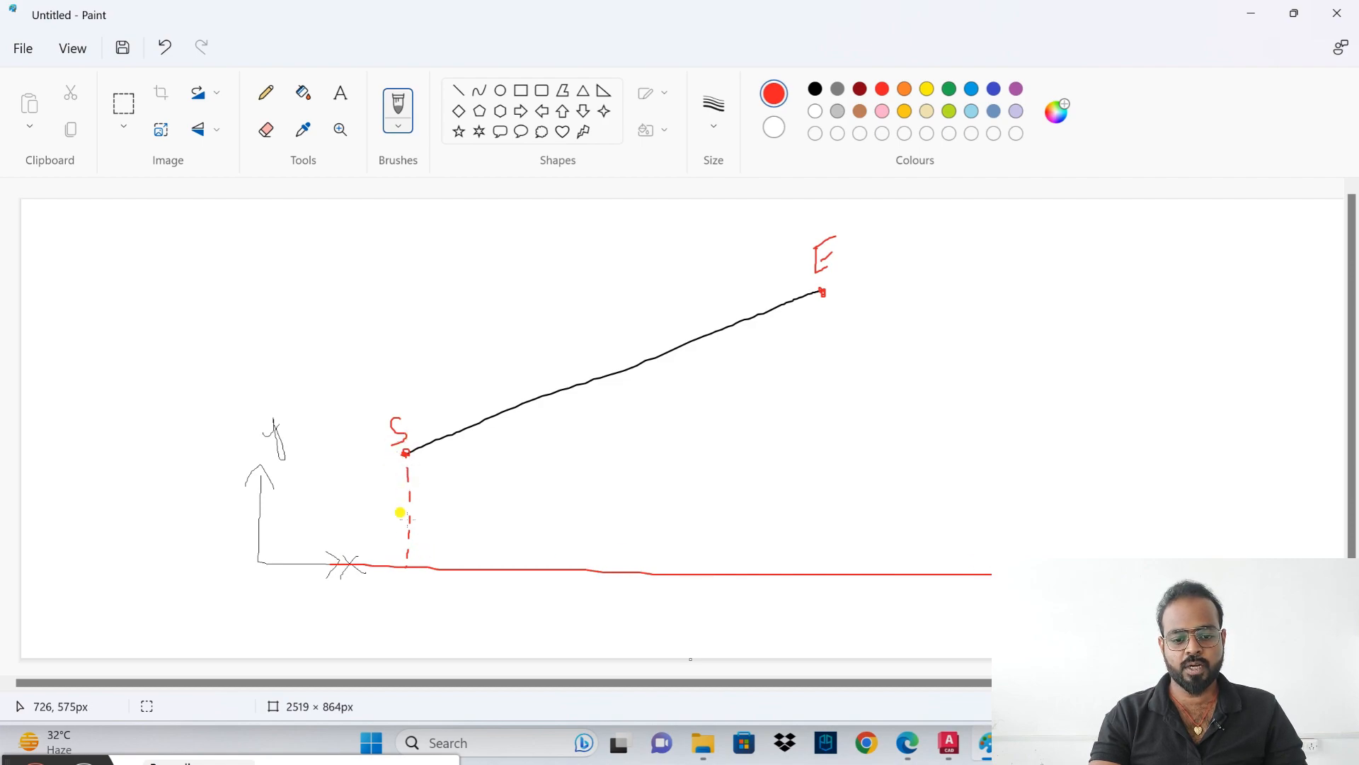
left_click_drag(399, 580, 402, 598)
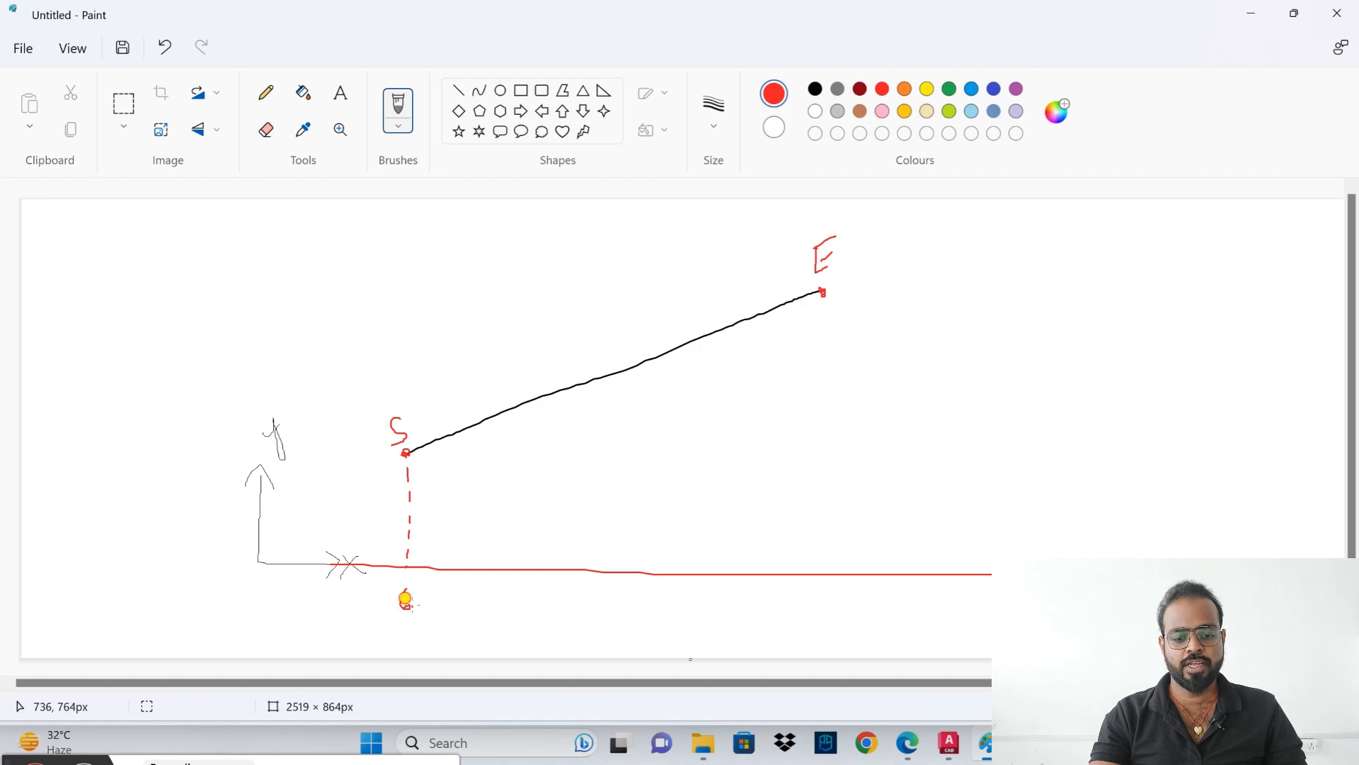
key("alt+Tab")
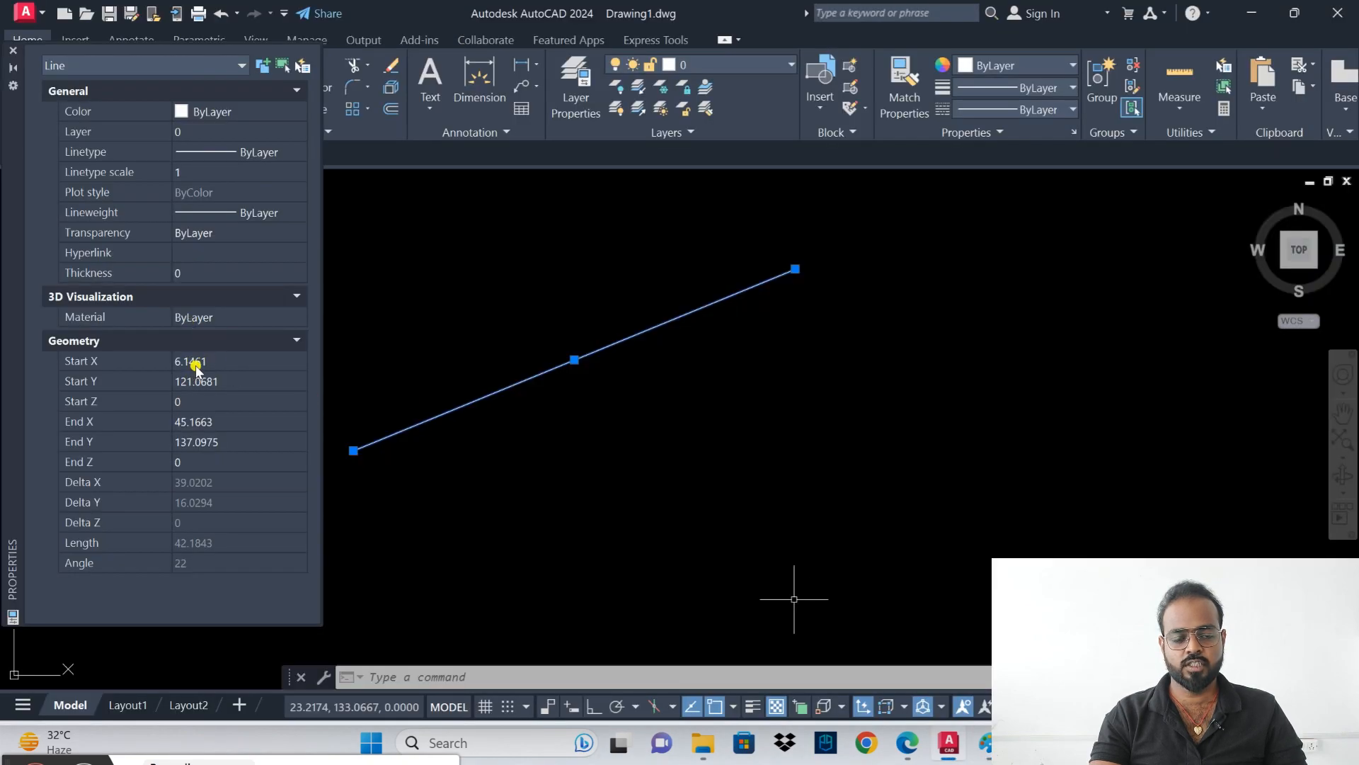
key("alt+Tab")
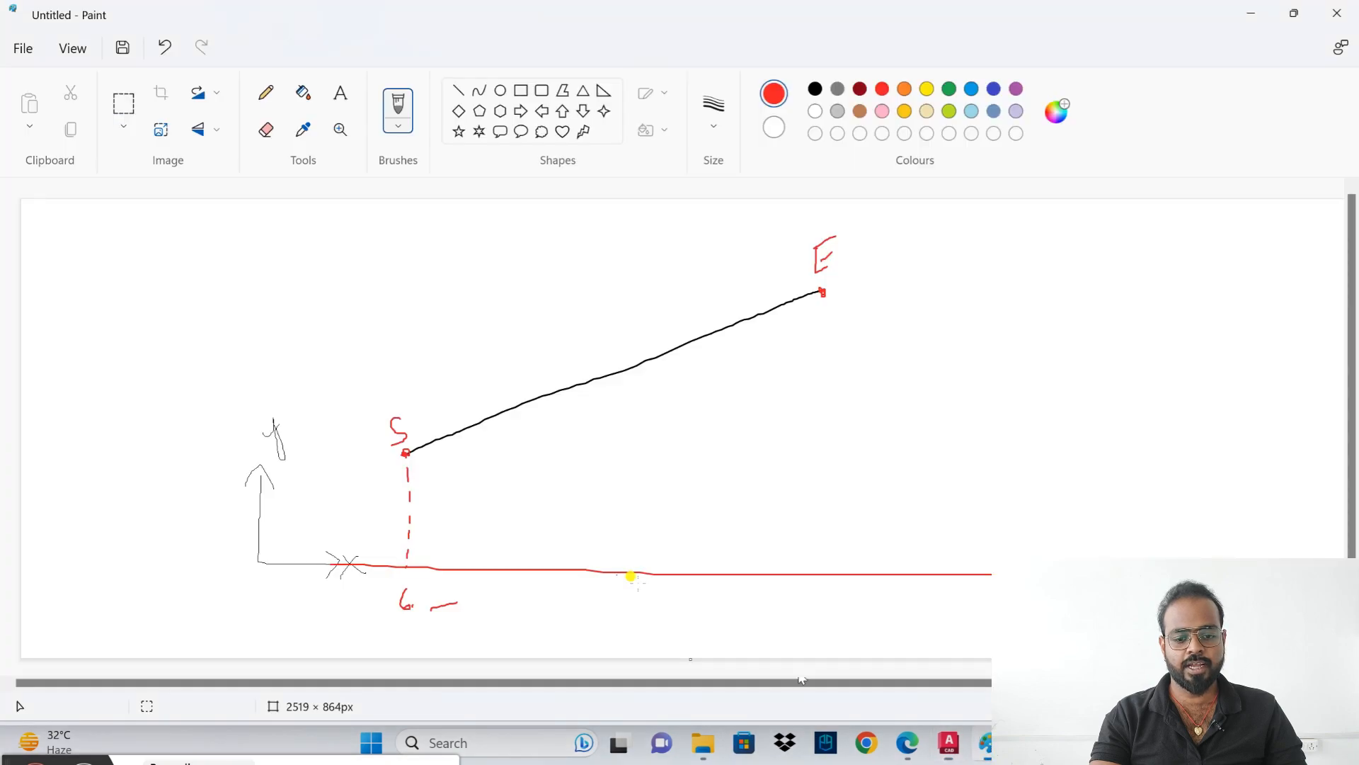
- Check the line's Start Y in AutoCAD, and in Paint project S with red dashes to the Y axis, labelled 121
key("alt+Tab")
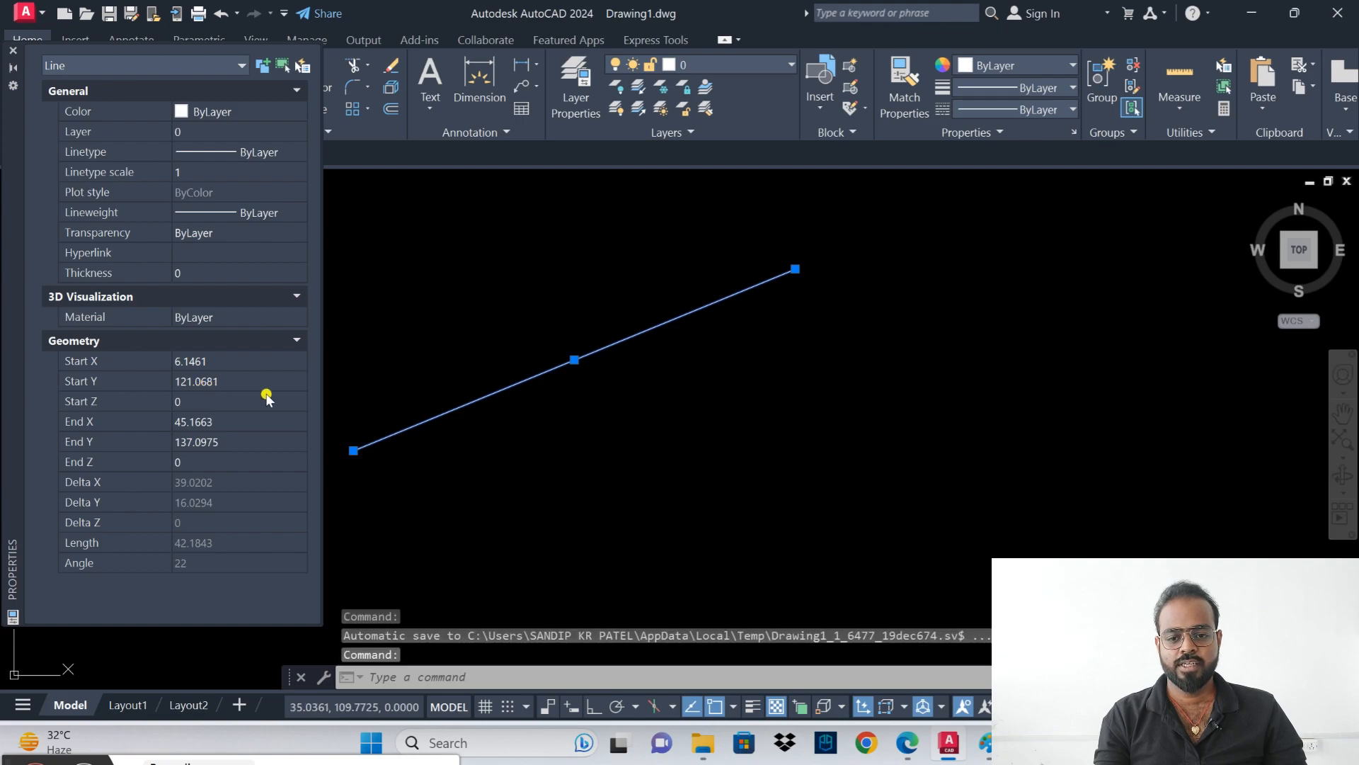
key("alt+Tab")
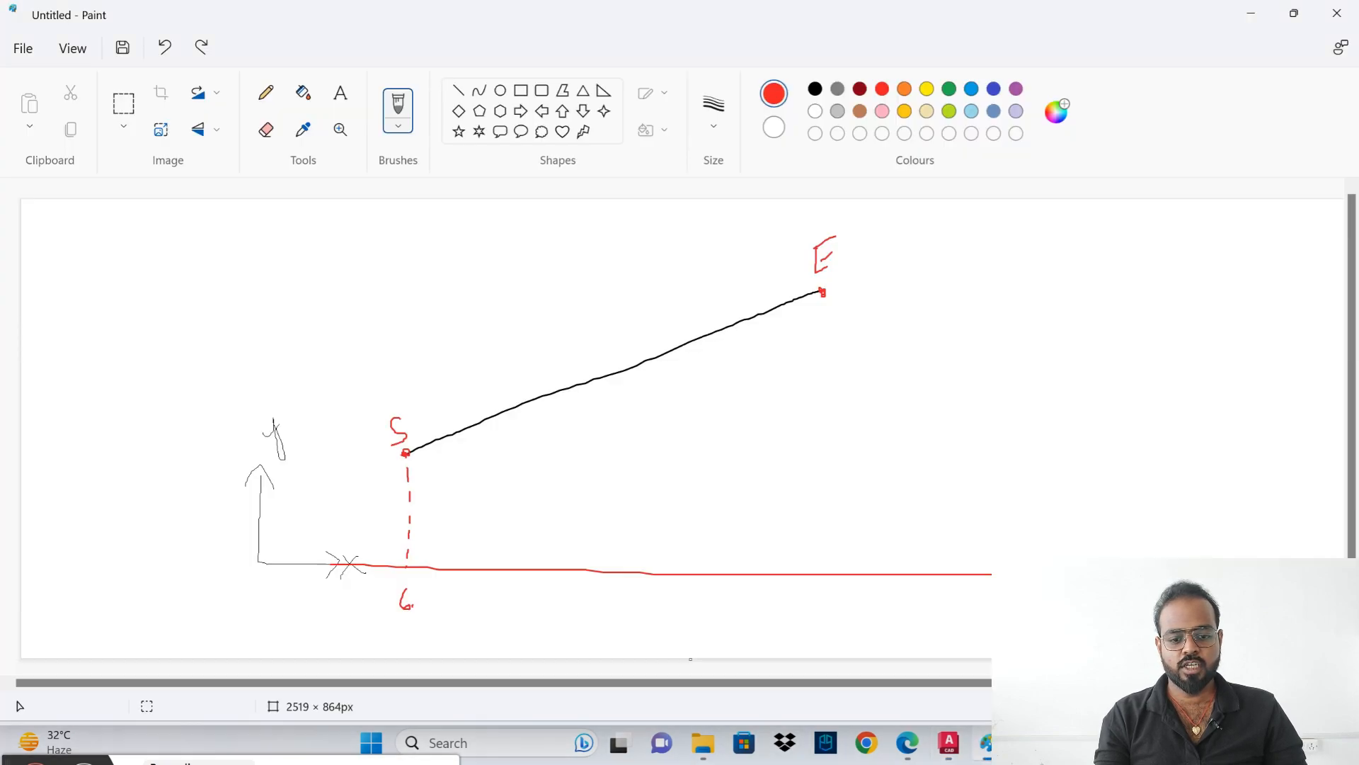
left_click_drag(392, 455, 320, 455)
mouse_move(303, 456)
left_mouse_down()
mouse_move(200, 474)
mouse_move(199, 443)
mouse_move(261, 437)
left_mouse_up()
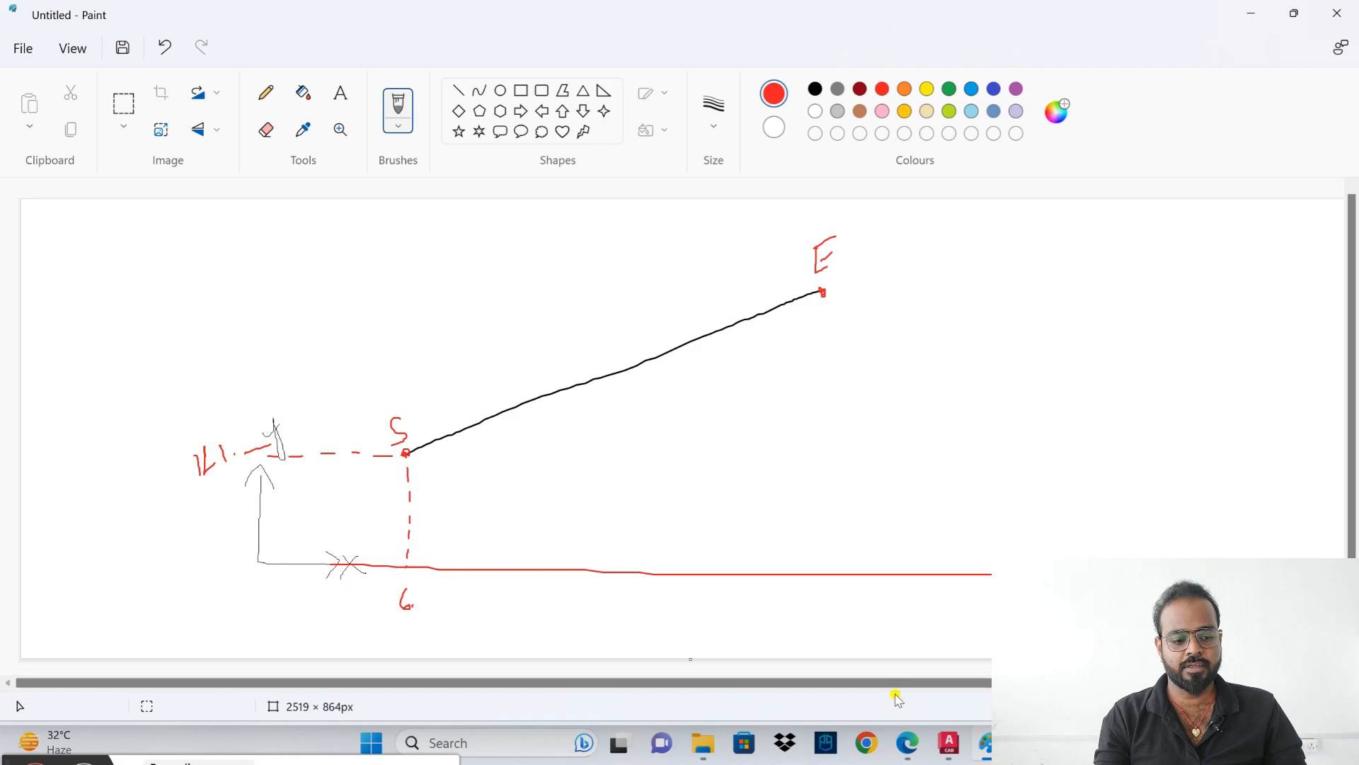
- Check the line's End X in AutoCAD, and in Paint project E with red dashes down to the X axis, labelled 45
left_click(938, 740)
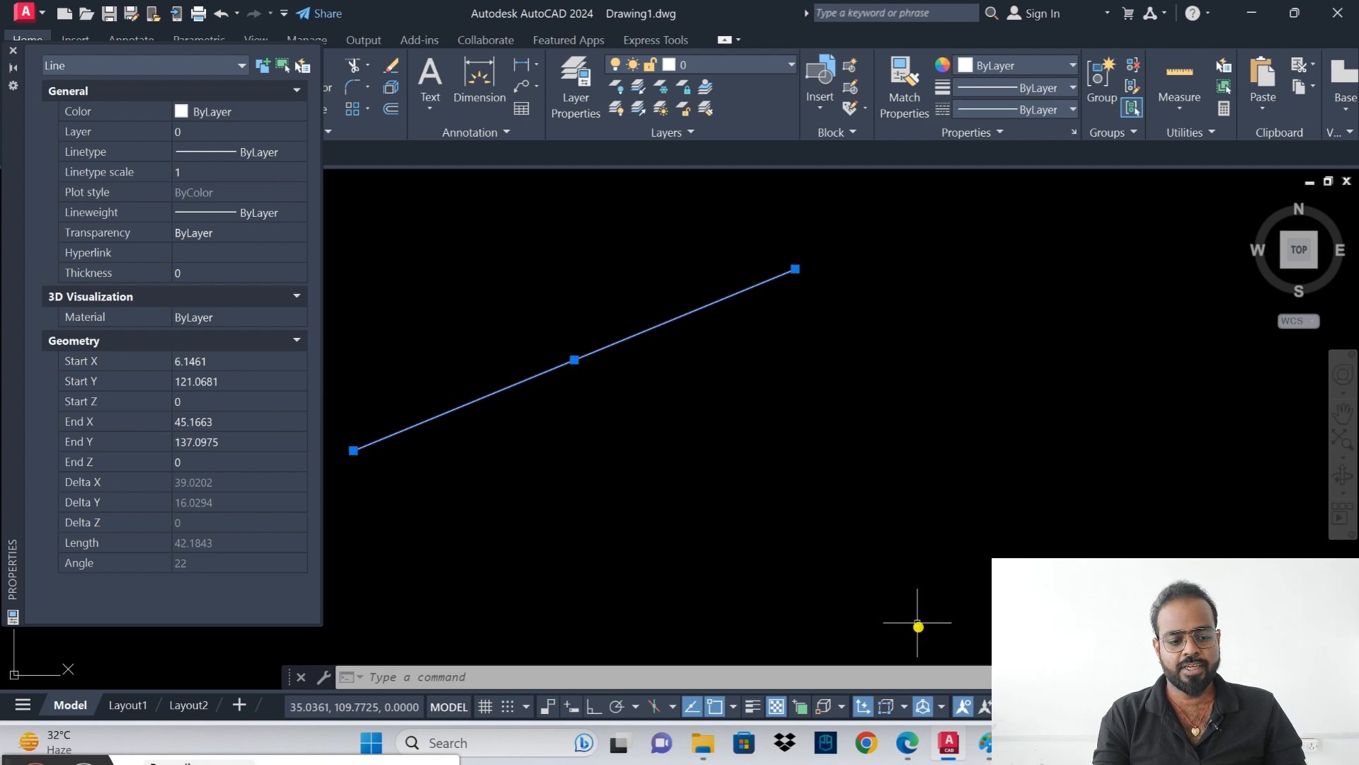
left_click(984, 743)
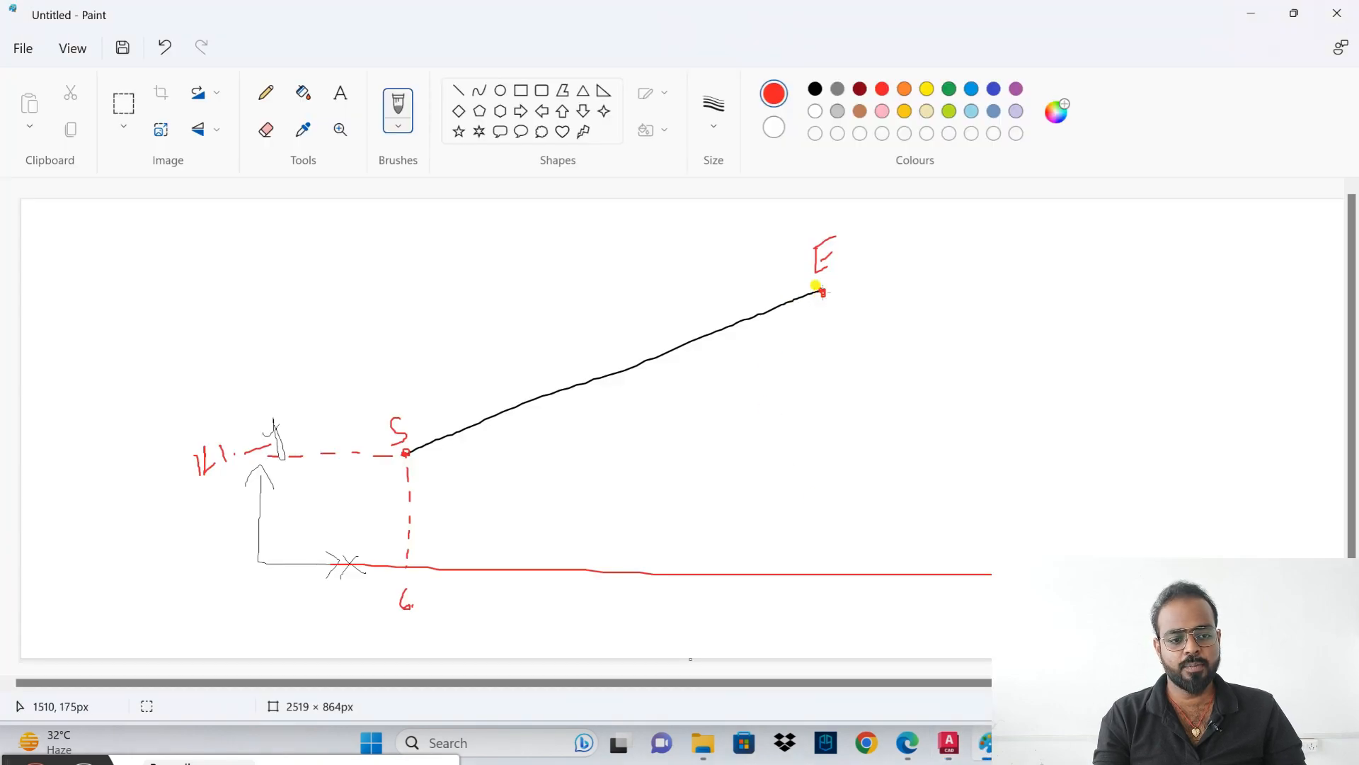
left_click_drag(823, 293, 824, 347)
left_click_drag(824, 361, 822, 425)
left_click_drag(823, 440, 826, 495)
left_click_drag(829, 515, 833, 562)
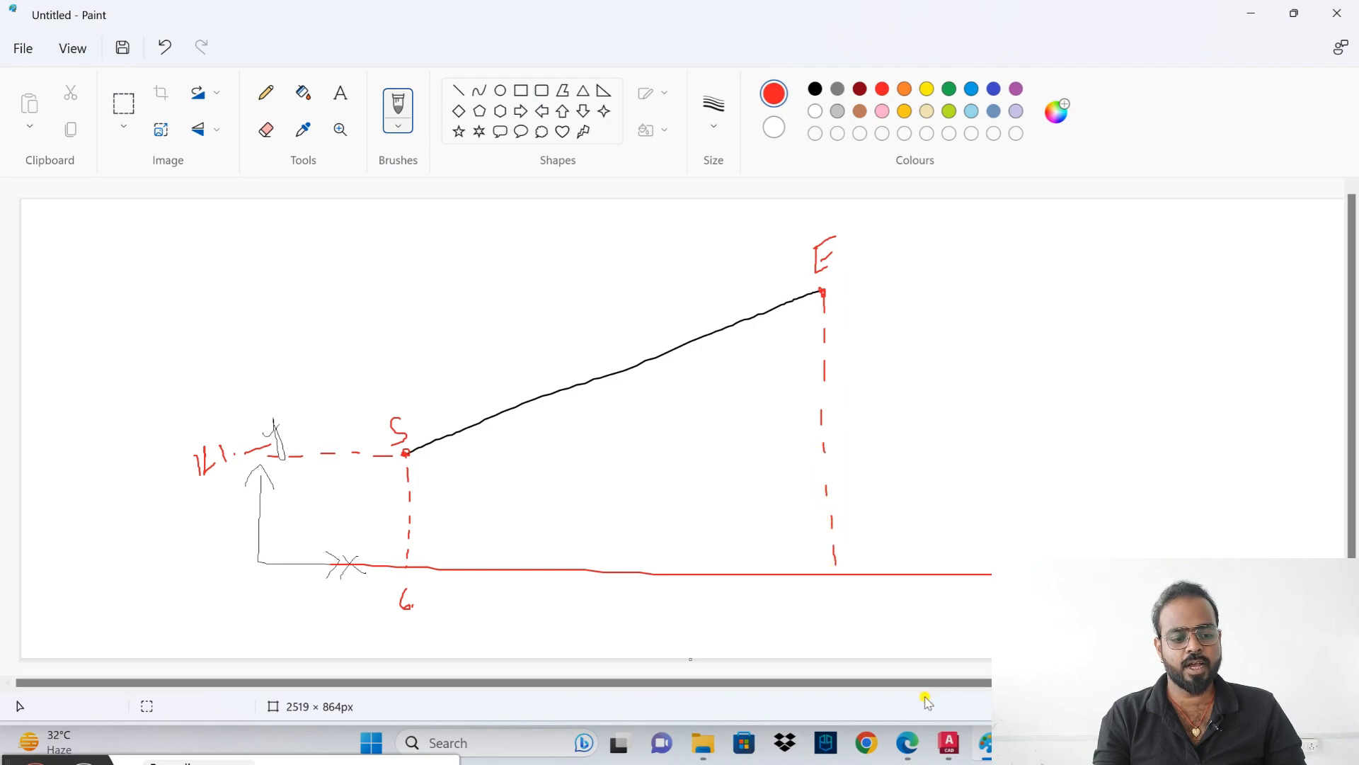
left_click(949, 743)
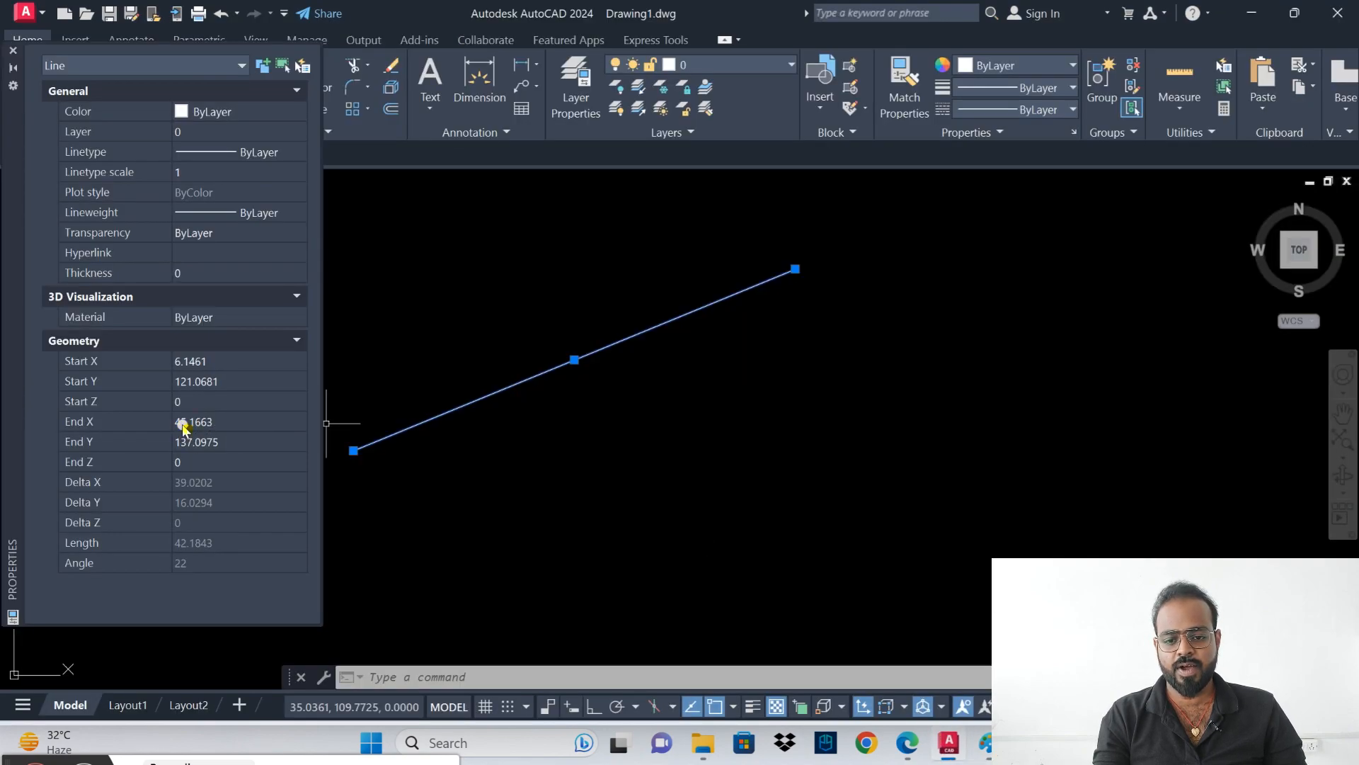
key("alt+Tab")
mouse_move(821, 596)
left_mouse_down()
mouse_move(828, 620)
mouse_move(865, 589)
mouse_move(853, 621)
left_mouse_up()
- Check the line's End Y in AutoCAD, and in Paint draw red dashes from E across to the Y side, labelled 137
left_click(949, 742)
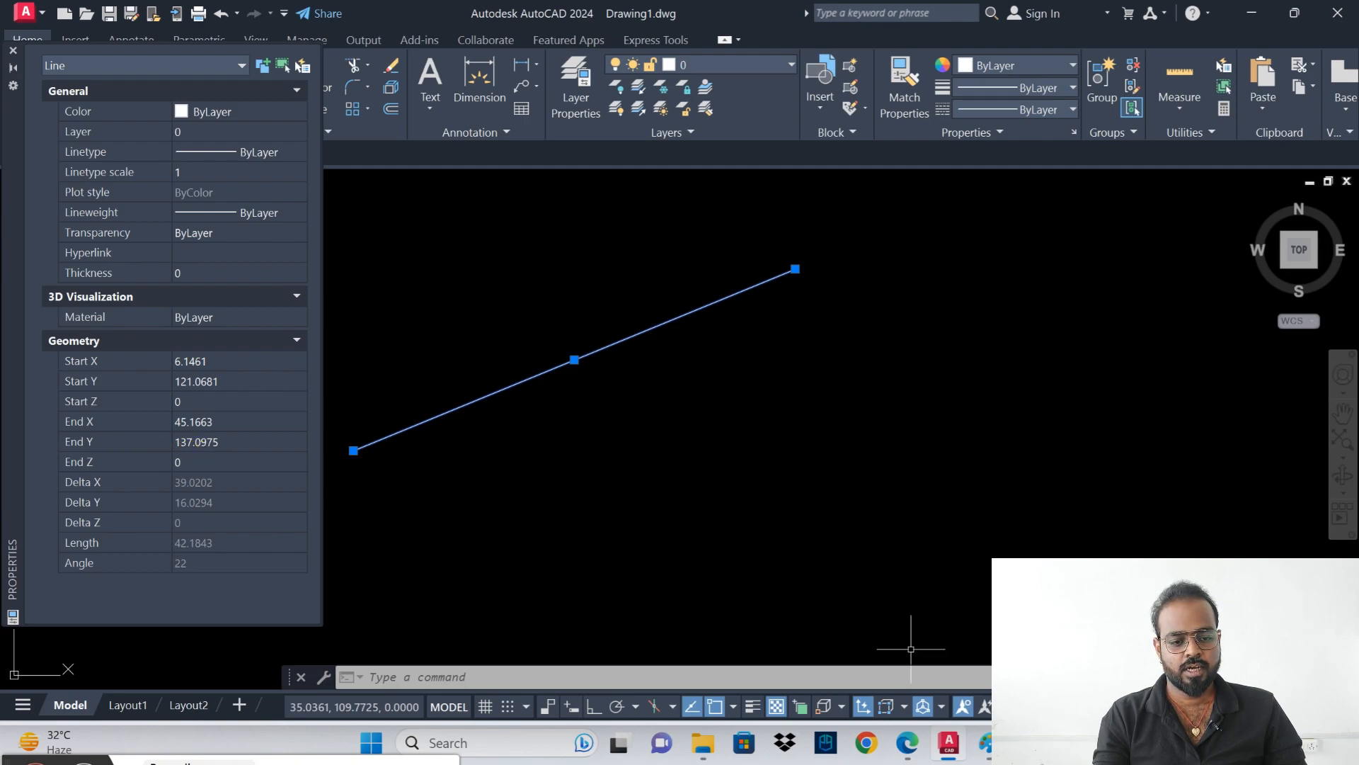
left_click(986, 742)
left_click_drag(807, 284, 665, 282)
left_click_drag(630, 282, 413, 290)
left_click_drag(375, 297, 280, 293)
mouse_move(257, 299)
left_mouse_down()
mouse_move(181, 331)
mouse_move(223, 299)
left_mouse_up()
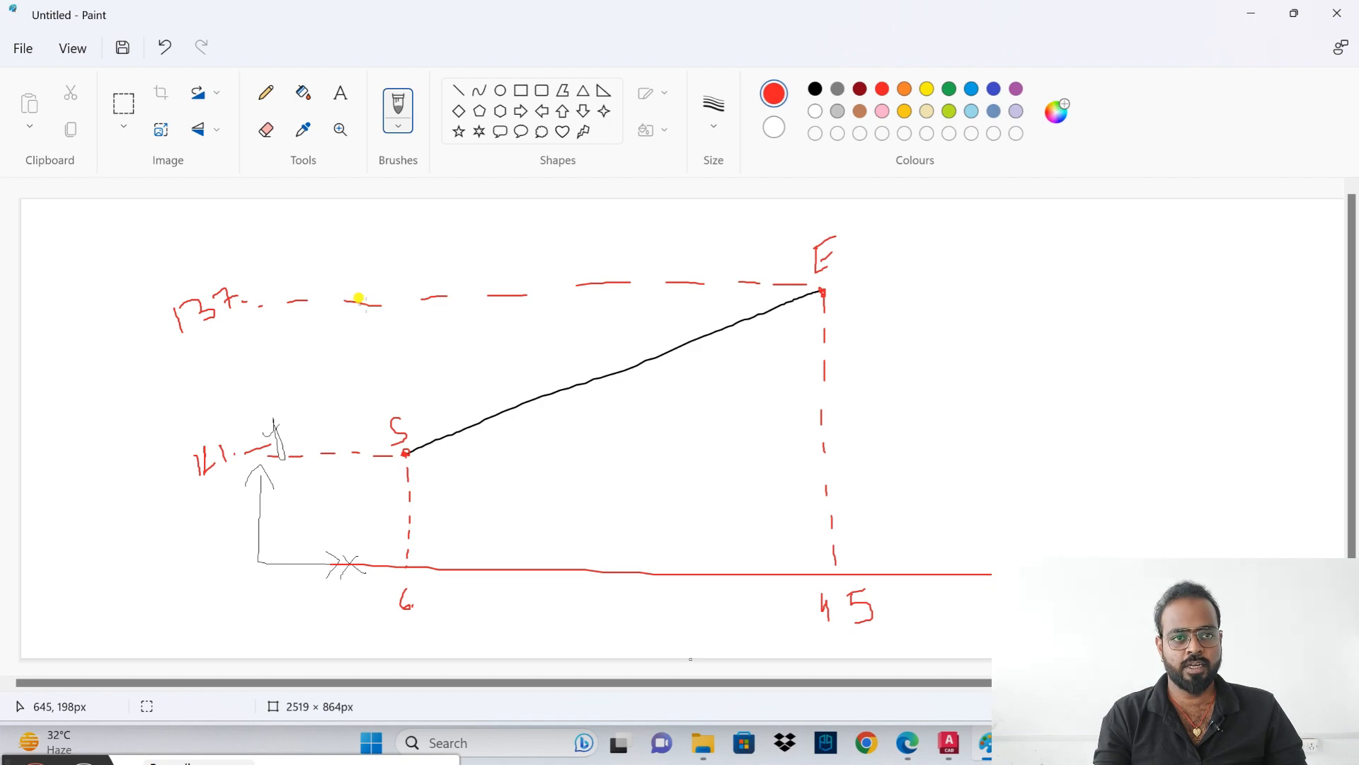
- Review the line's Delta X in AutoCAD and write the formula ΔX = Ex − Sx in red beside the Paint sketch
left_click(945, 754)
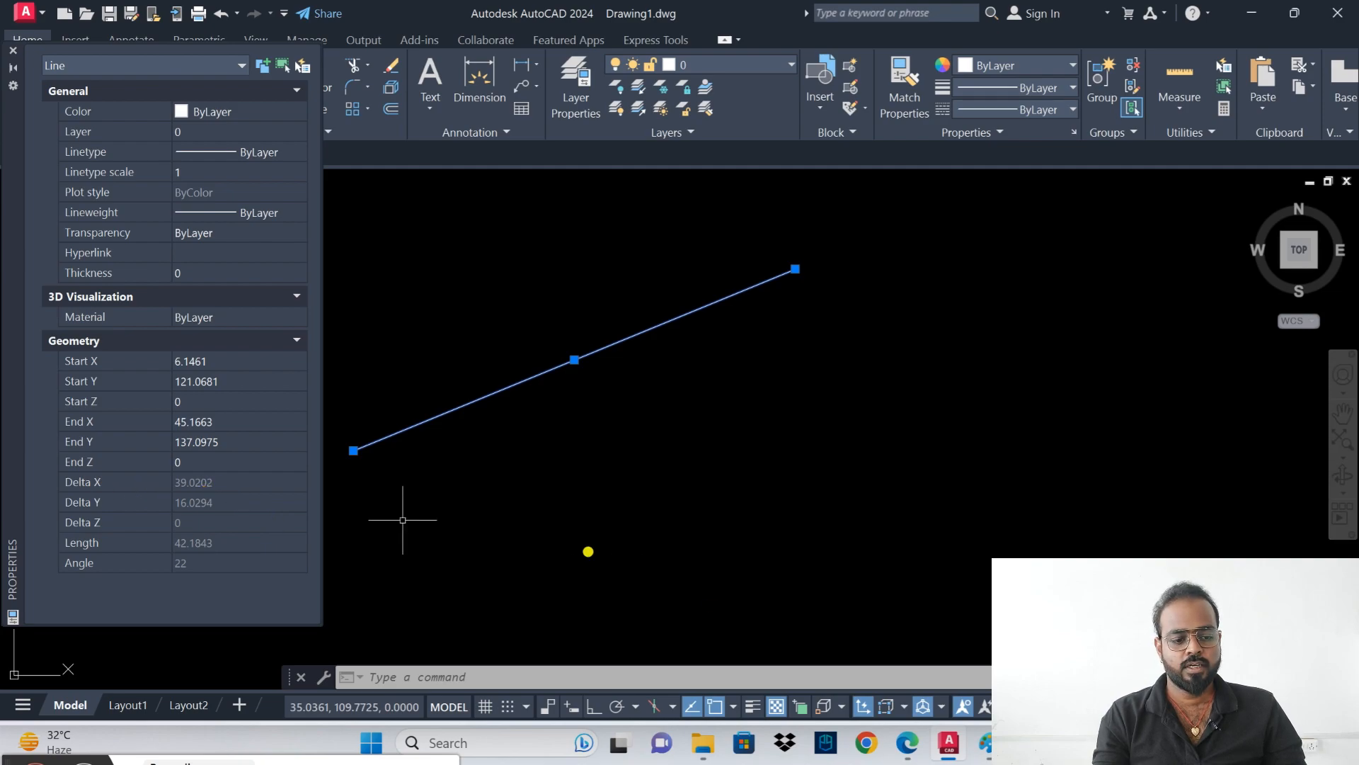
left_click(987, 742)
mouse_move(921, 246)
left_mouse_down()
mouse_move(908, 268)
mouse_move(1018, 248)
mouse_move(1019, 260)
mouse_move(1056, 253)
mouse_move(1070, 225)
left_mouse_up()
mouse_move(1079, 243)
left_mouse_down()
mouse_move(1095, 256)
mouse_move(1083, 259)
mouse_move(1133, 244)
mouse_move(1204, 249)
mouse_move(1185, 246)
left_mouse_up()
- Write the substitution = 45 − 6 and its result under the ΔX formula, and return to AutoCAD to compare Delta X
mouse_move(1018, 318)
left_mouse_down()
mouse_move(1076, 327)
mouse_move(1078, 340)
mouse_move(1158, 315)
left_mouse_up()
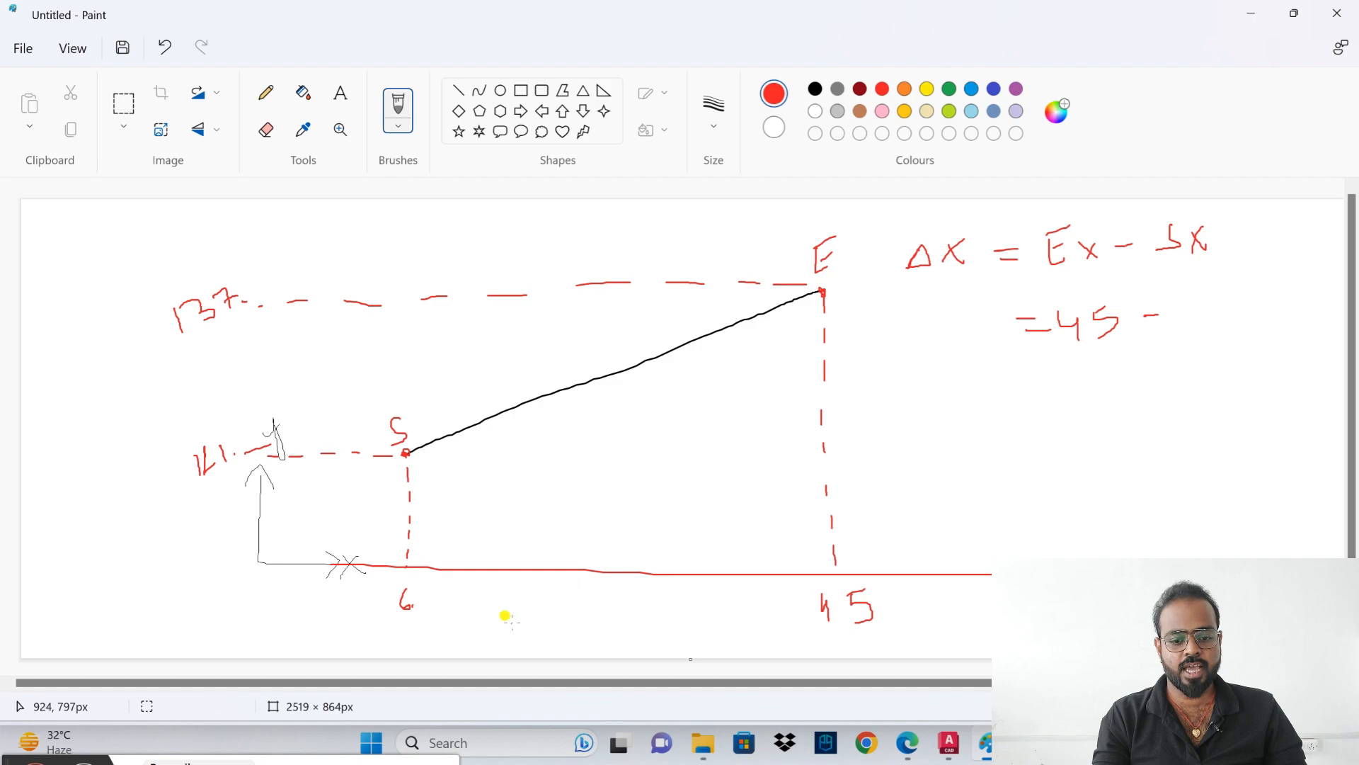
left_click_drag(405, 625, 434, 613)
left_click_drag(1200, 296, 1166, 309)
mouse_move(1021, 389)
left_mouse_down()
mouse_move(1044, 388)
mouse_move(1059, 406)
mouse_move(1111, 379)
mouse_move(1086, 402)
left_mouse_up()
left_click_drag(1155, 357, 1134, 399)
left_click(947, 745)
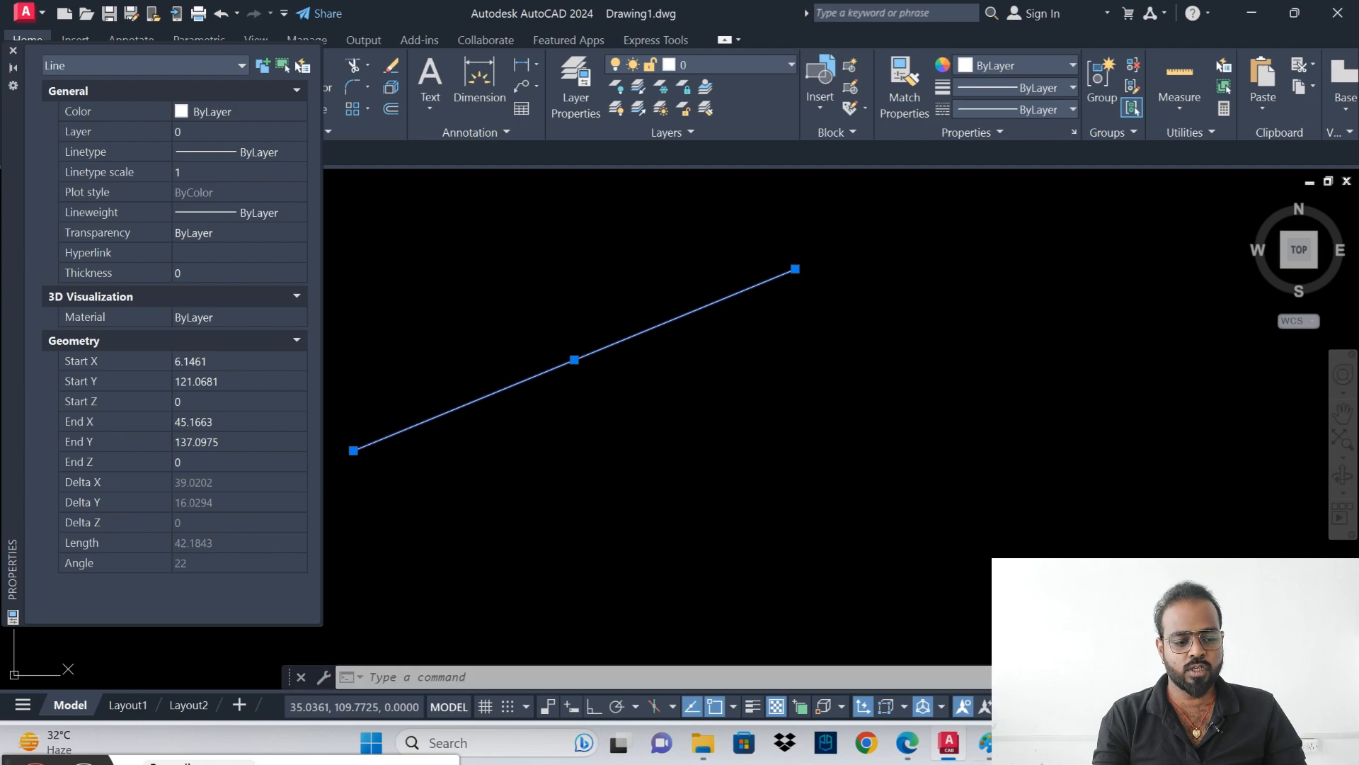
- In Paint, write the formula ΔY = Ey − Sy with an equals sign beneath in red under the sketched line, and underline 137 and 121
left_click(986, 739)
mouse_move(568, 427)
left_mouse_down()
mouse_move(585, 408)
mouse_move(600, 423)
left_mouse_up()
mouse_move(615, 410)
left_mouse_down()
mouse_move(602, 439)
mouse_move(661, 386)
mouse_move(691, 407)
left_mouse_up()
mouse_move(710, 389)
left_mouse_down()
mouse_move(698, 423)
mouse_move(735, 389)
mouse_move(791, 383)
left_mouse_up()
mouse_move(639, 467)
left_mouse_down()
mouse_move(674, 458)
mouse_move(673, 473)
left_mouse_up()
left_click_drag(173, 331, 221, 318)
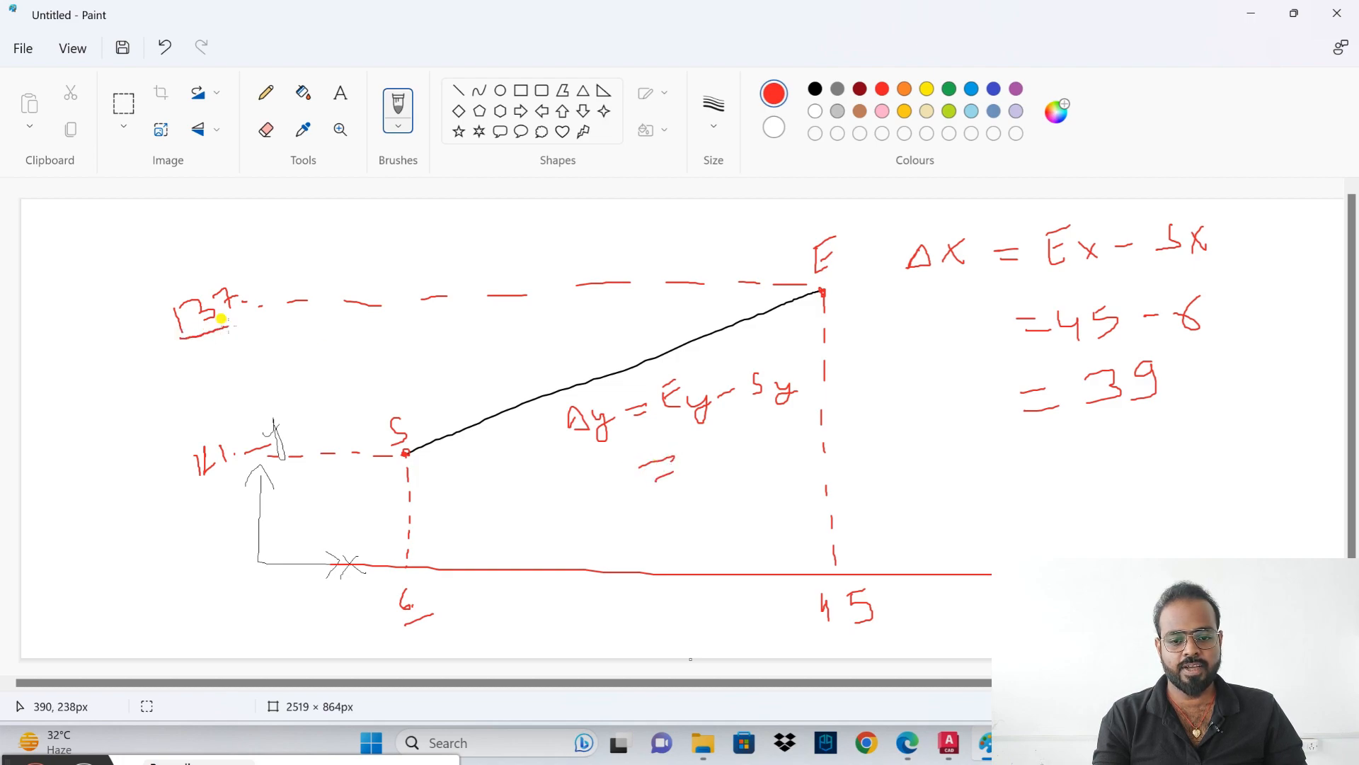
left_click_drag(186, 500, 232, 472)
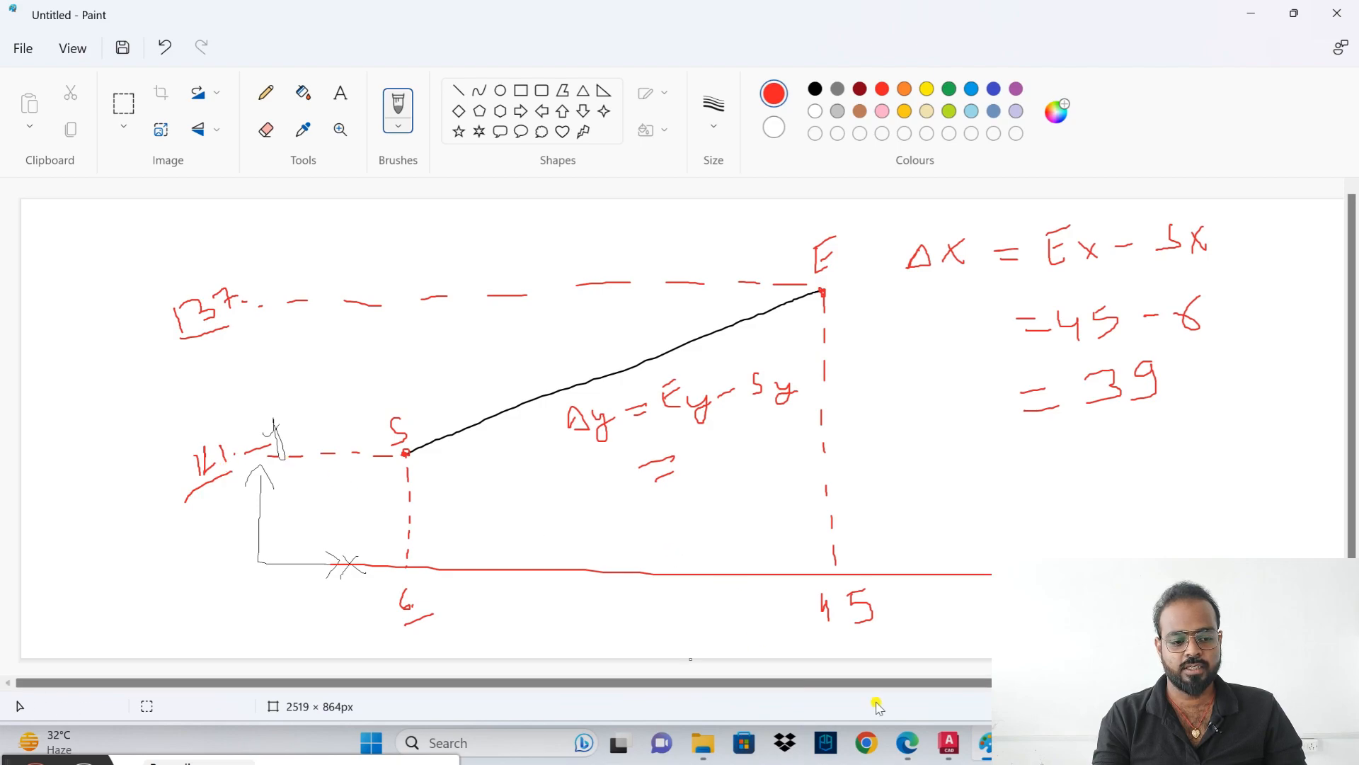
- Close the Properties palette in AutoCAD, and highlight the LINE WEIGHT shortcut entry in the Autocad ppt PDF in Edge
left_click(949, 742)
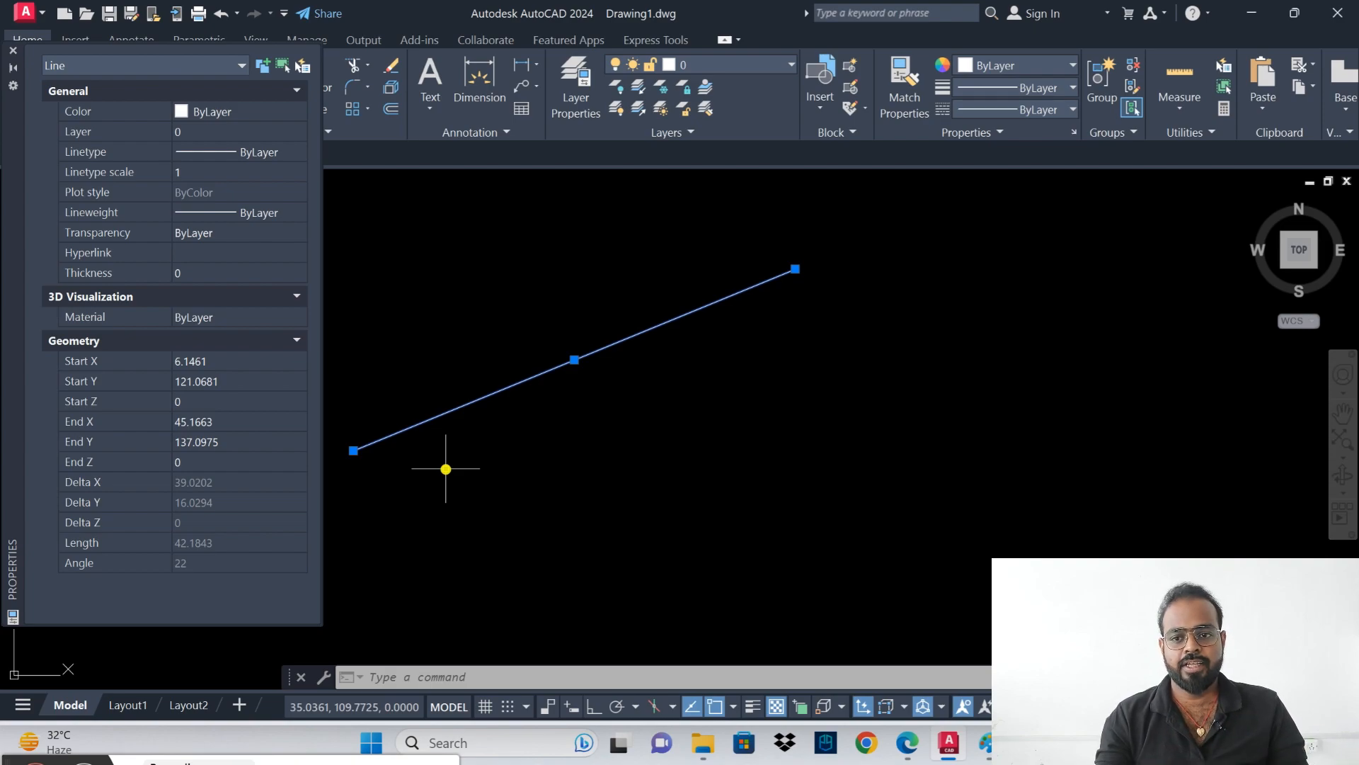
left_click(13, 50)
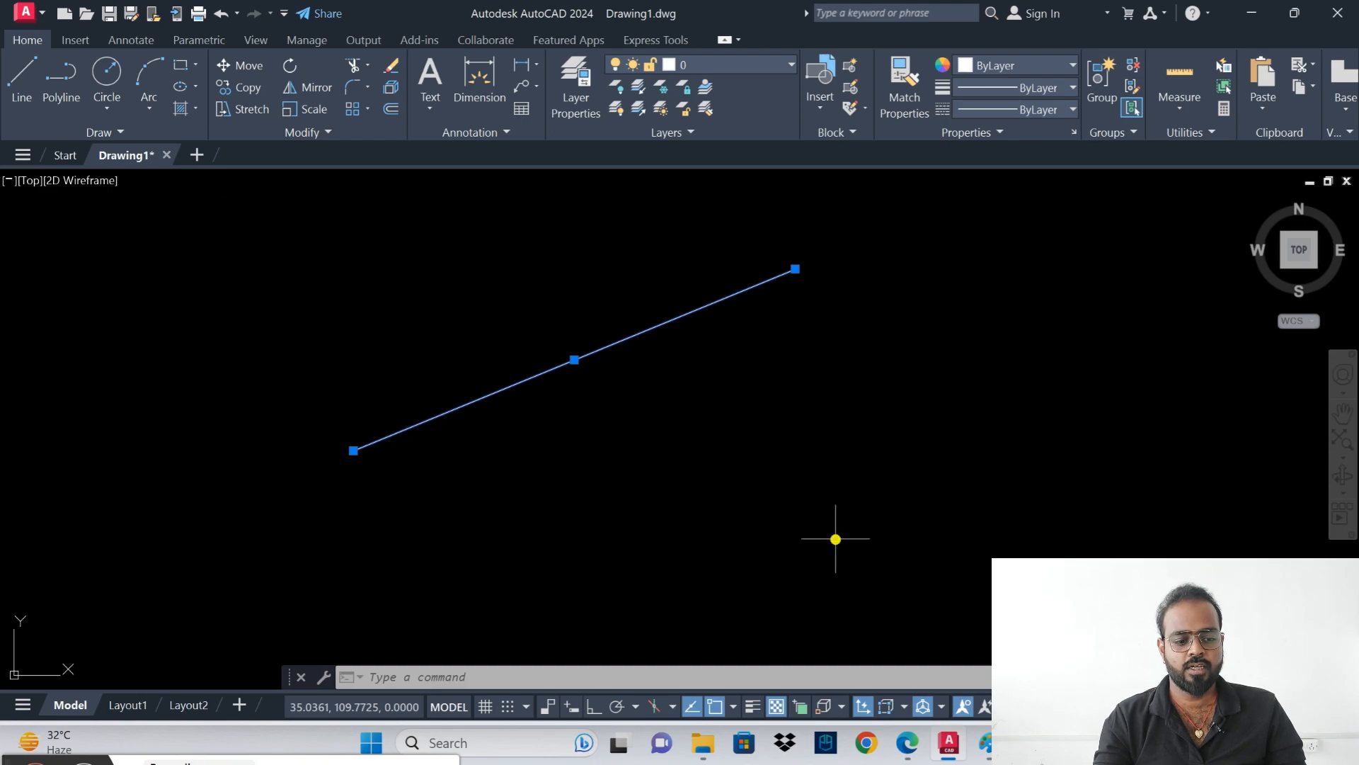
left_click(907, 743)
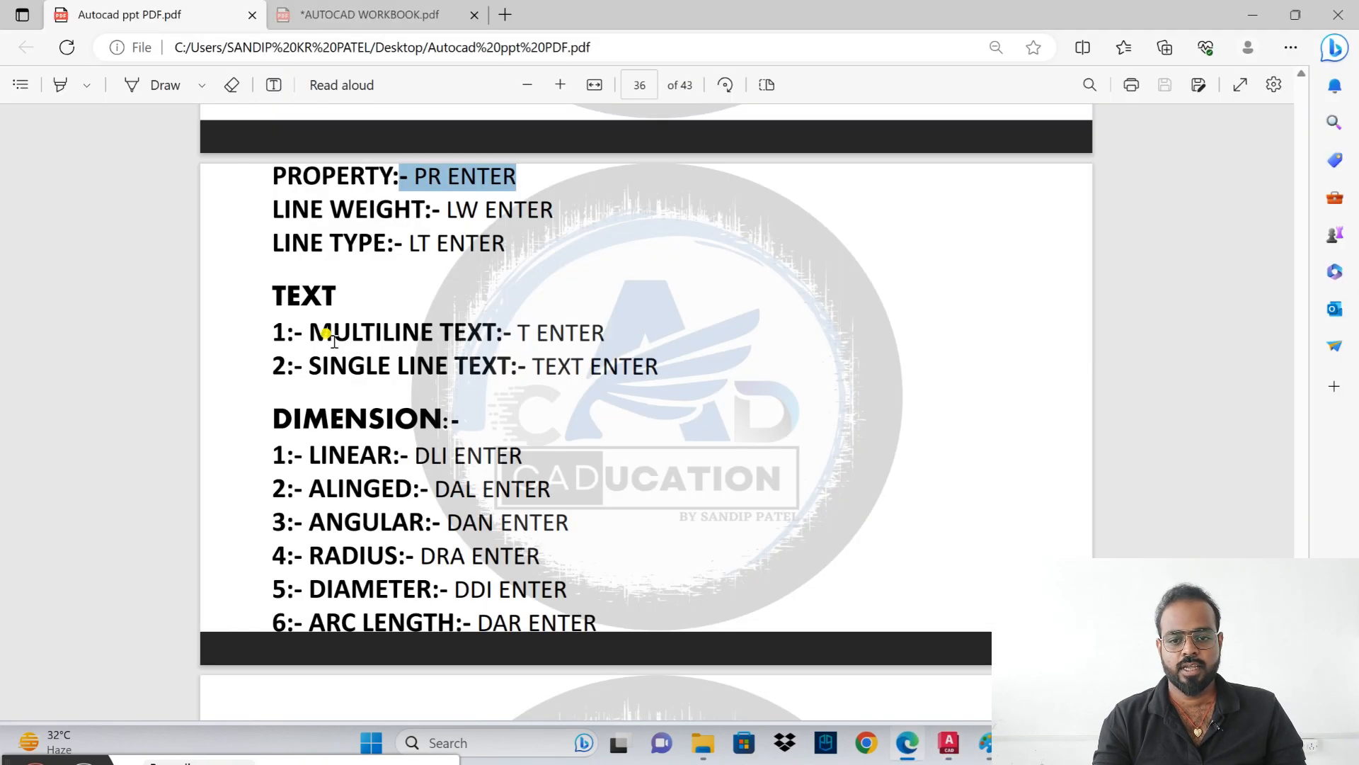
left_click_drag(272, 209, 547, 217)
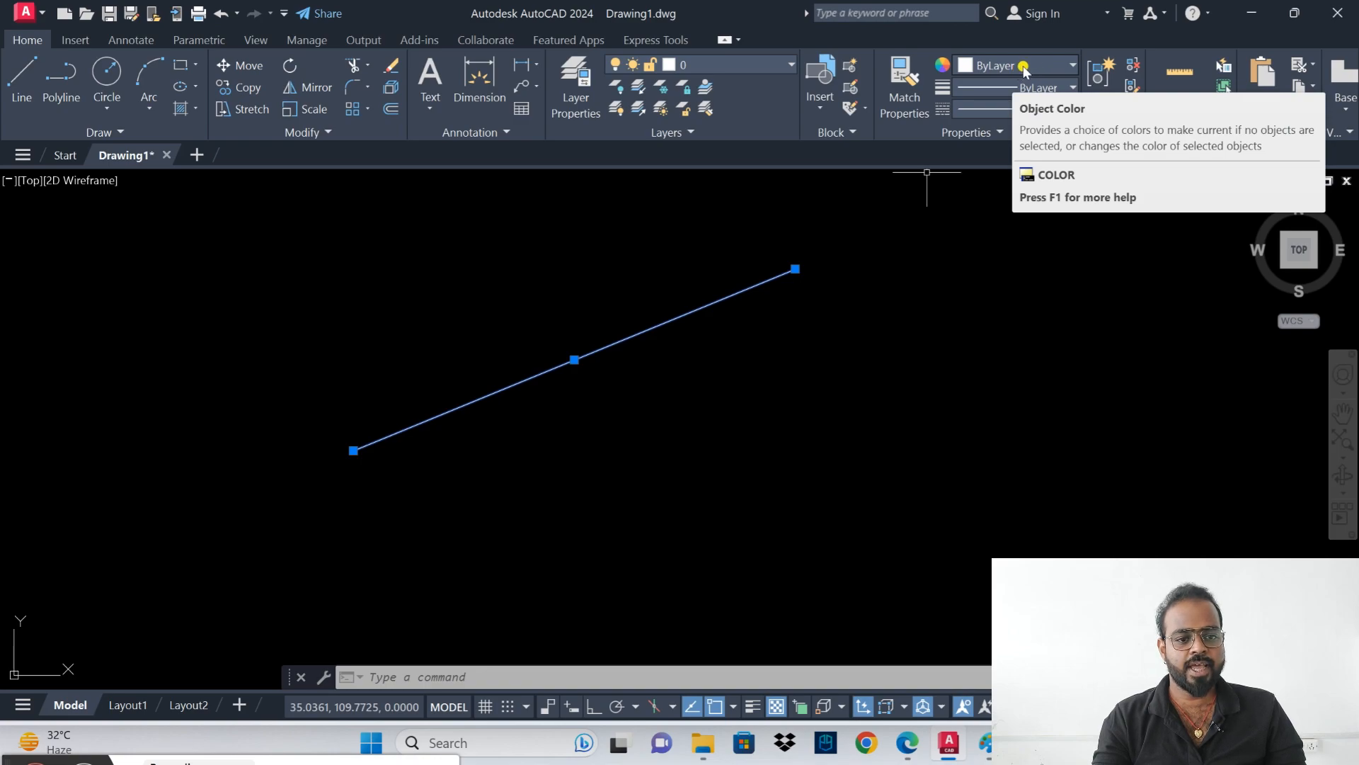
- Deselect the line in AutoCAD and draw an open zigzag polyline with three segments in the empty area to its right
key("Escape")
key("Escape")
middle_click_drag(876, 342, 251, 370)
left_click(62, 76)
left_click(306, 485)
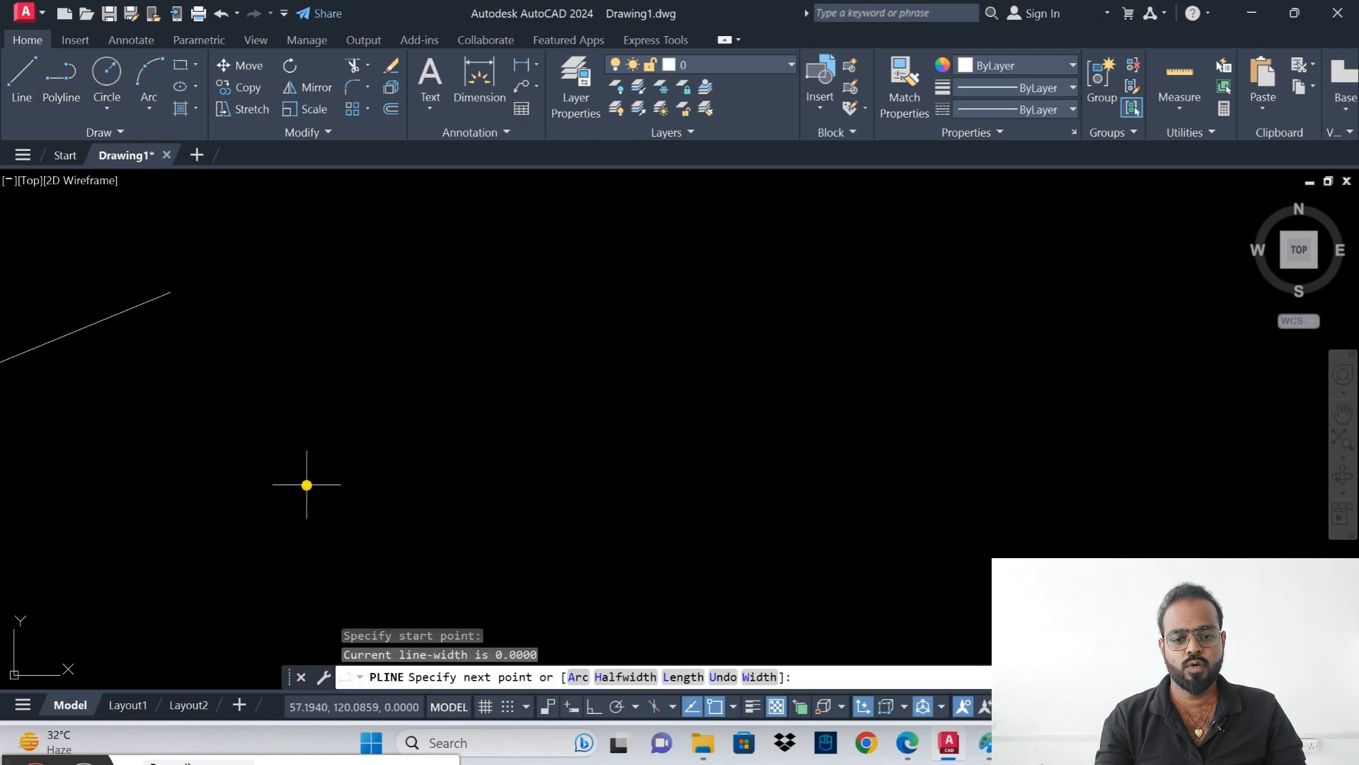
left_click(400, 299)
left_click(523, 383)
left_click(676, 240)
key("Escape")
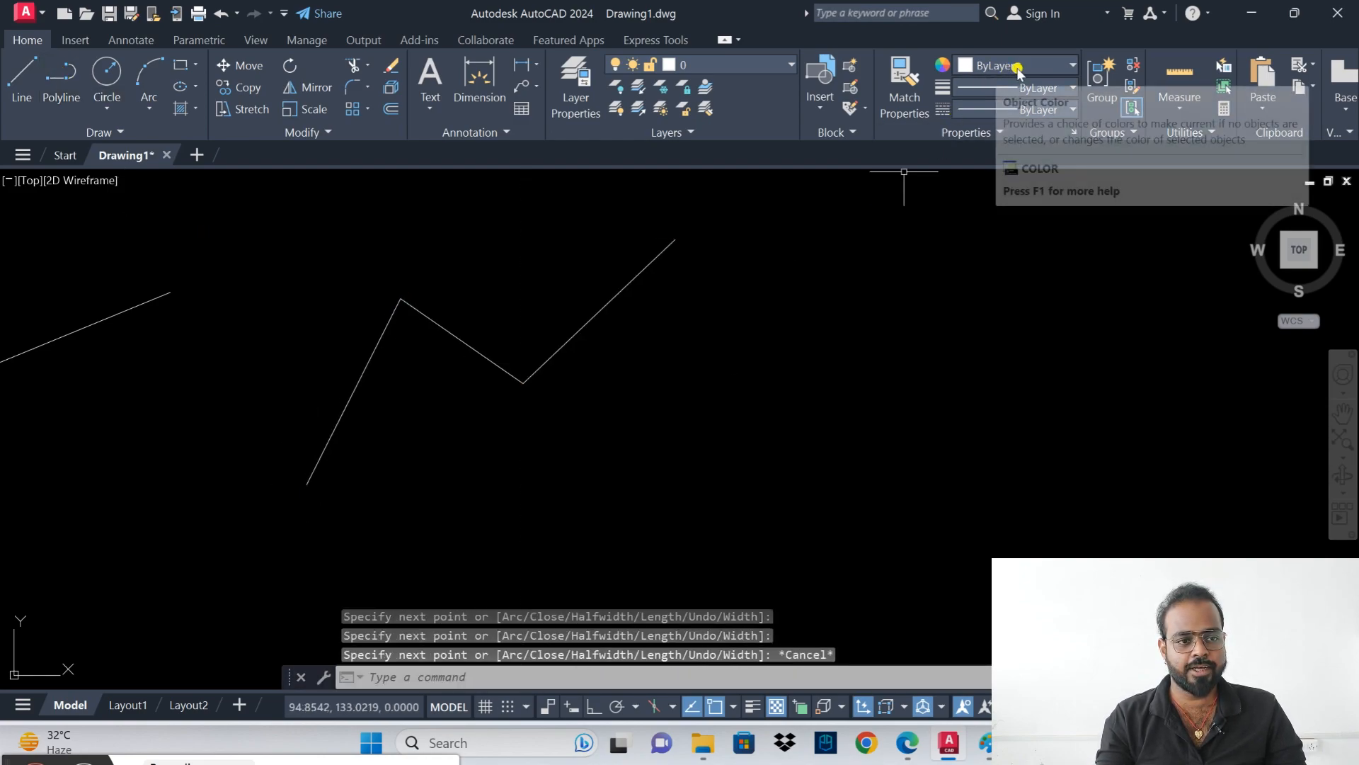
- Set the current object color to red 205,32,39 and draw a circle below the last segment of the polyline
left_click(1039, 65)
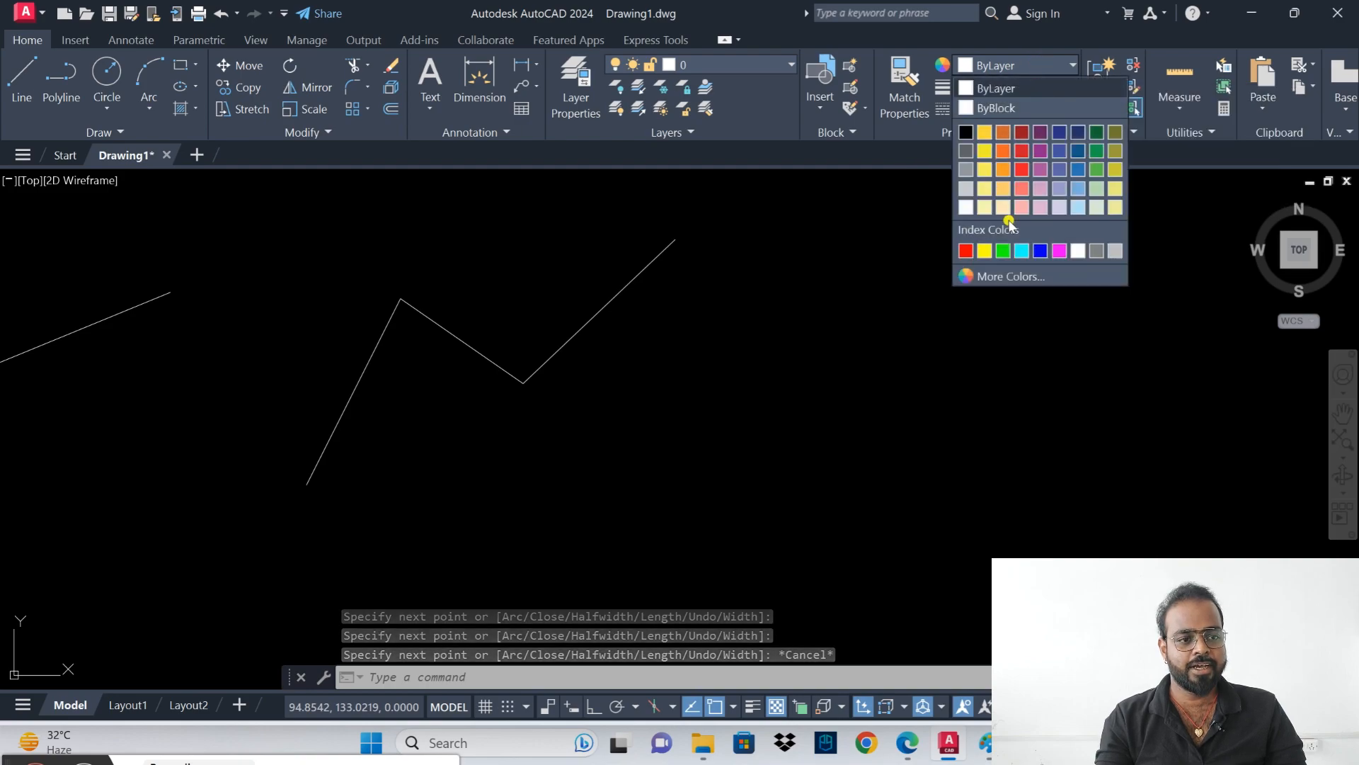
left_click(1018, 152)
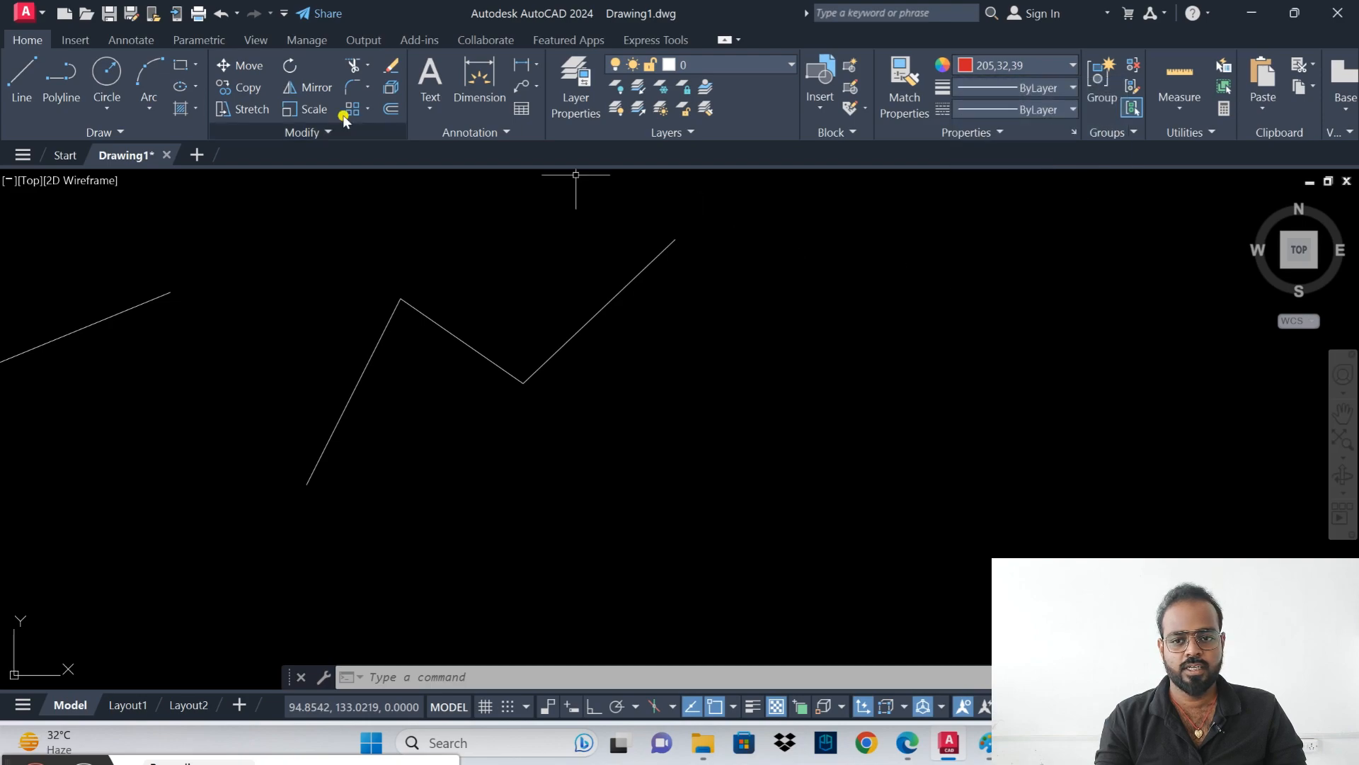
left_click(106, 72)
left_click(642, 431)
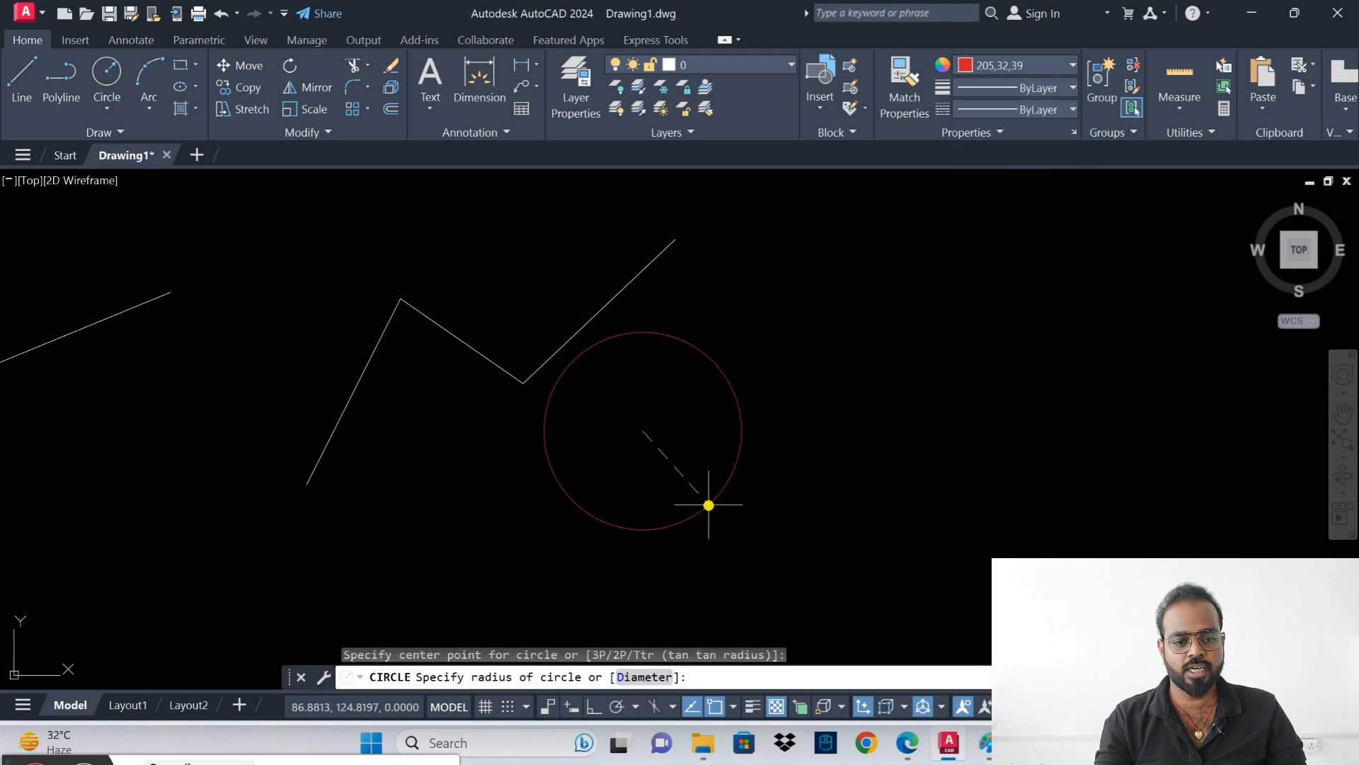
left_click(708, 504)
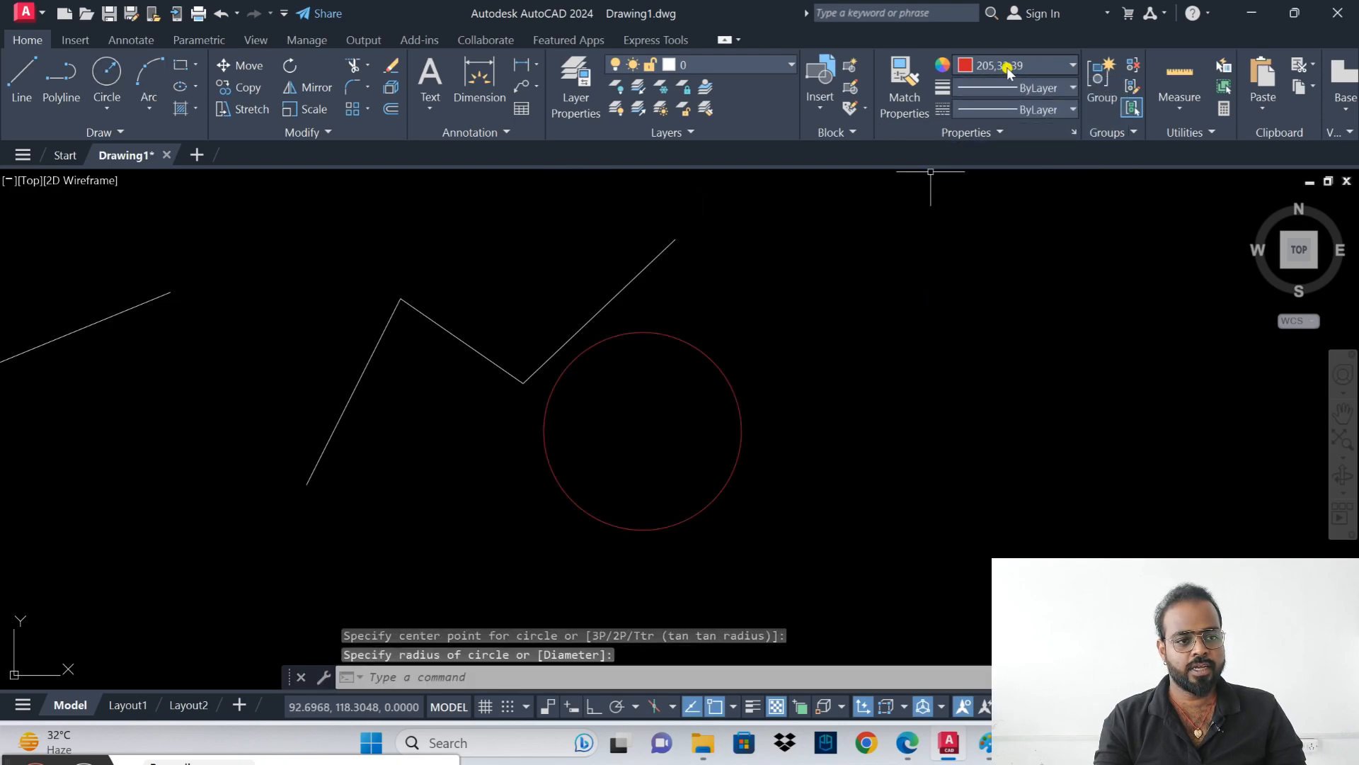
- Set the current color to ByLayer and the lineweight to 0.30 mm, and draw a circle of radius about 8.48 right of the polyline
left_click(1030, 66)
left_click(1005, 88)
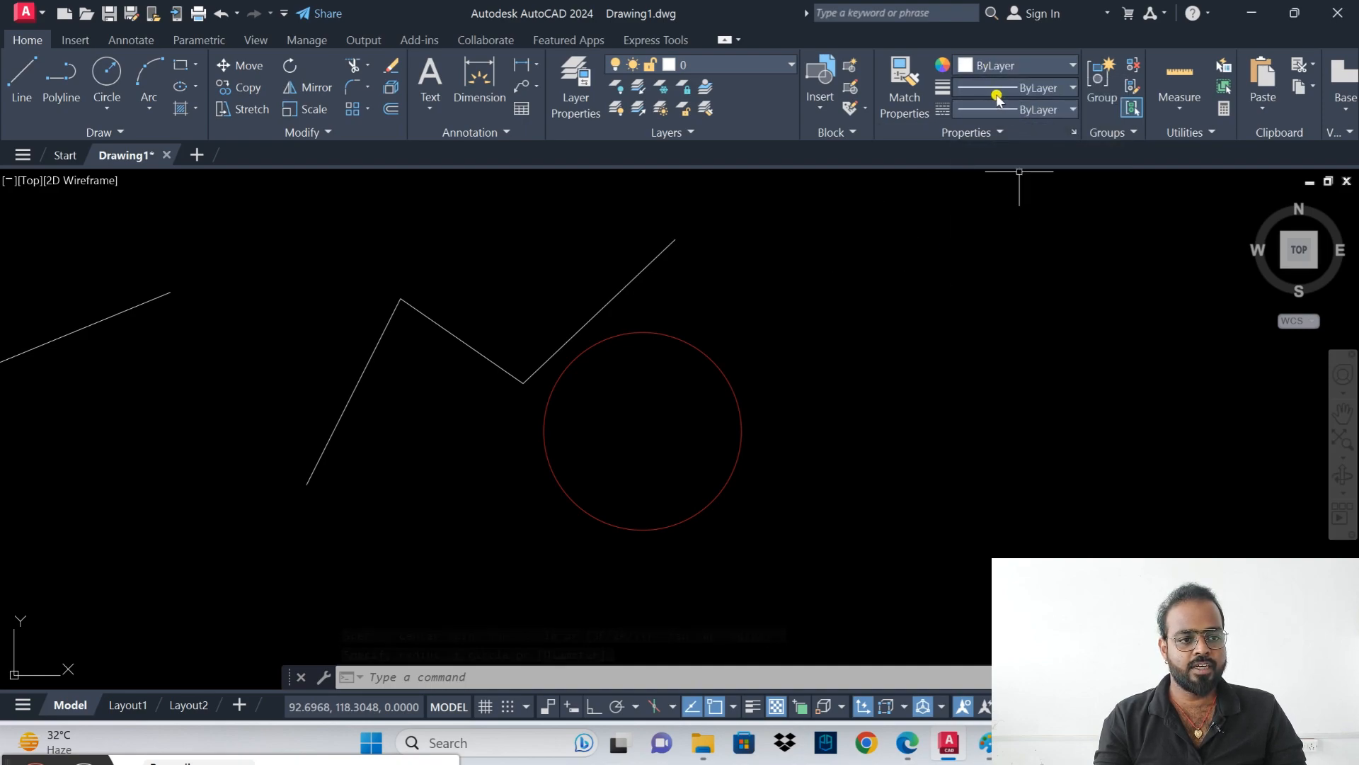
left_click(1035, 92)
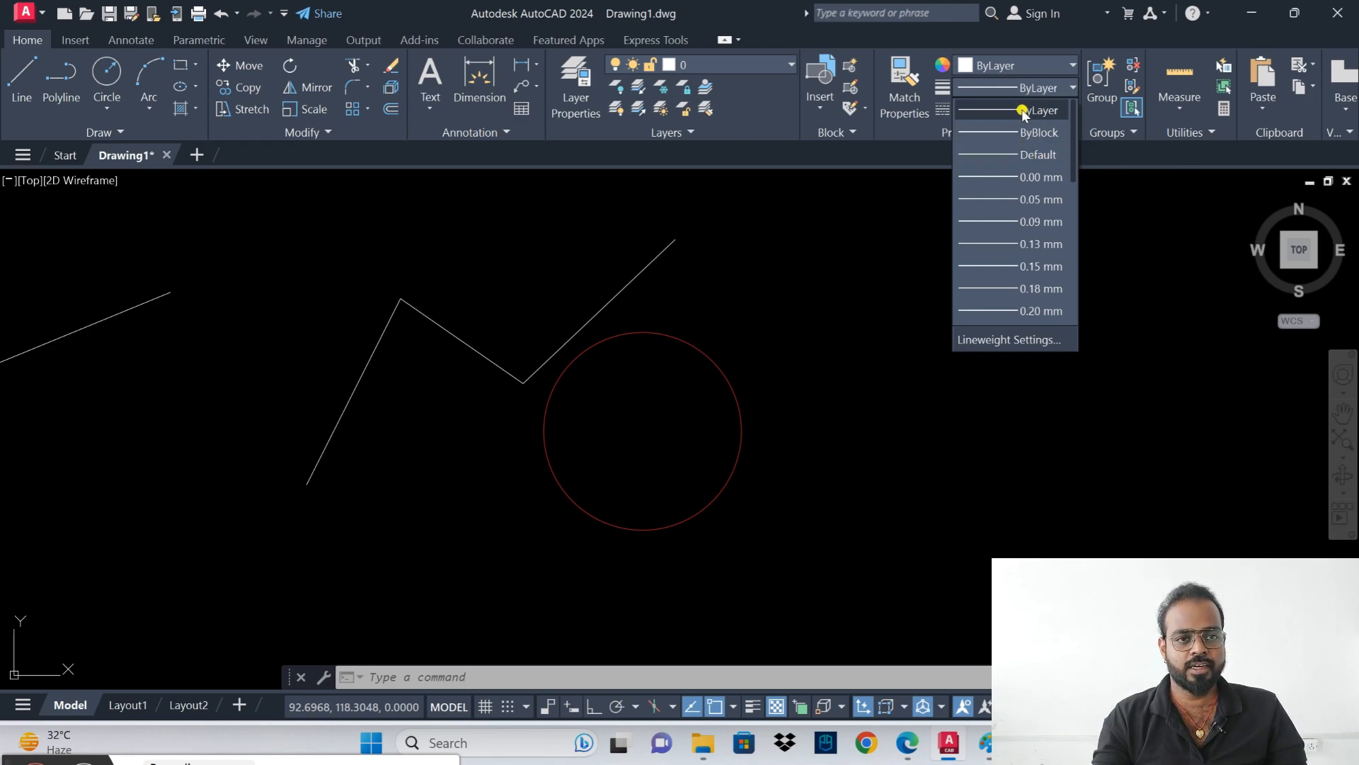
scroll(1012, 223, "down", 2)
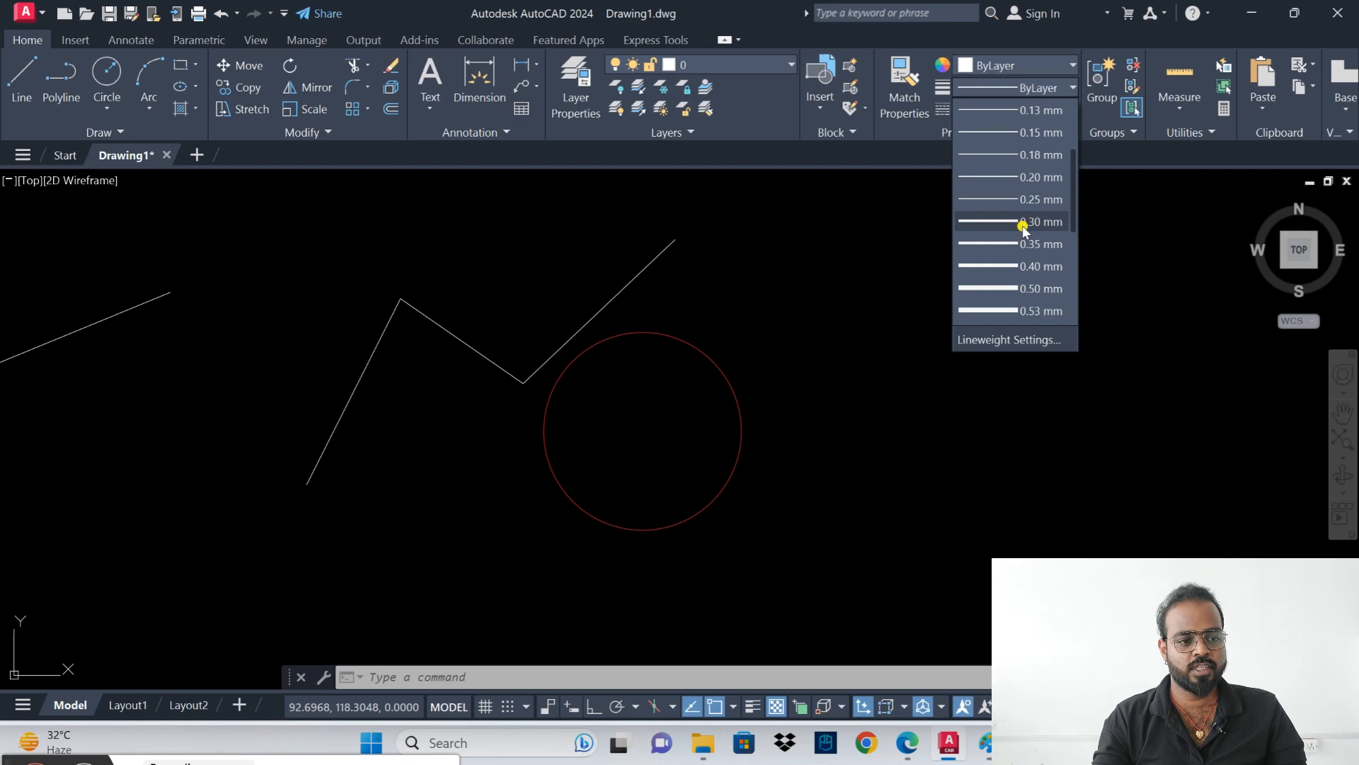
left_click(1023, 225)
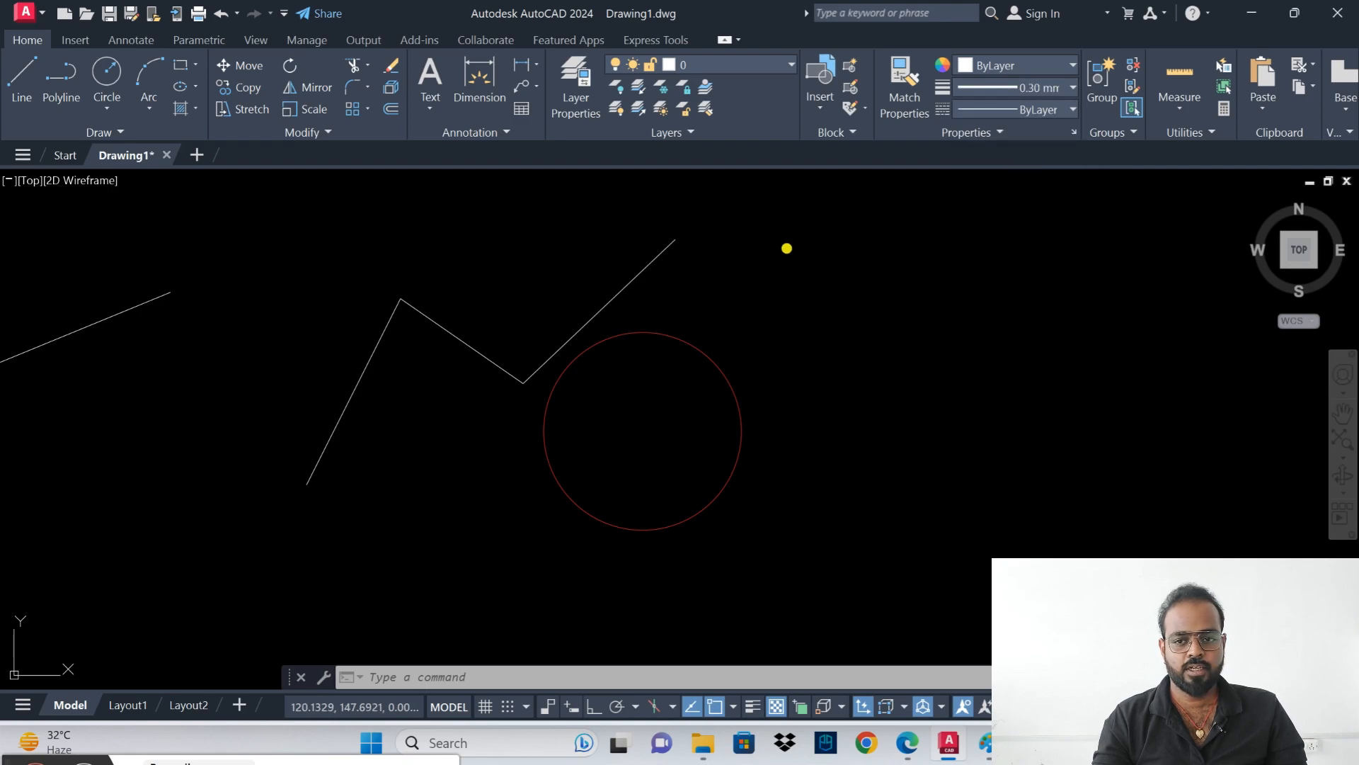
left_click(107, 70)
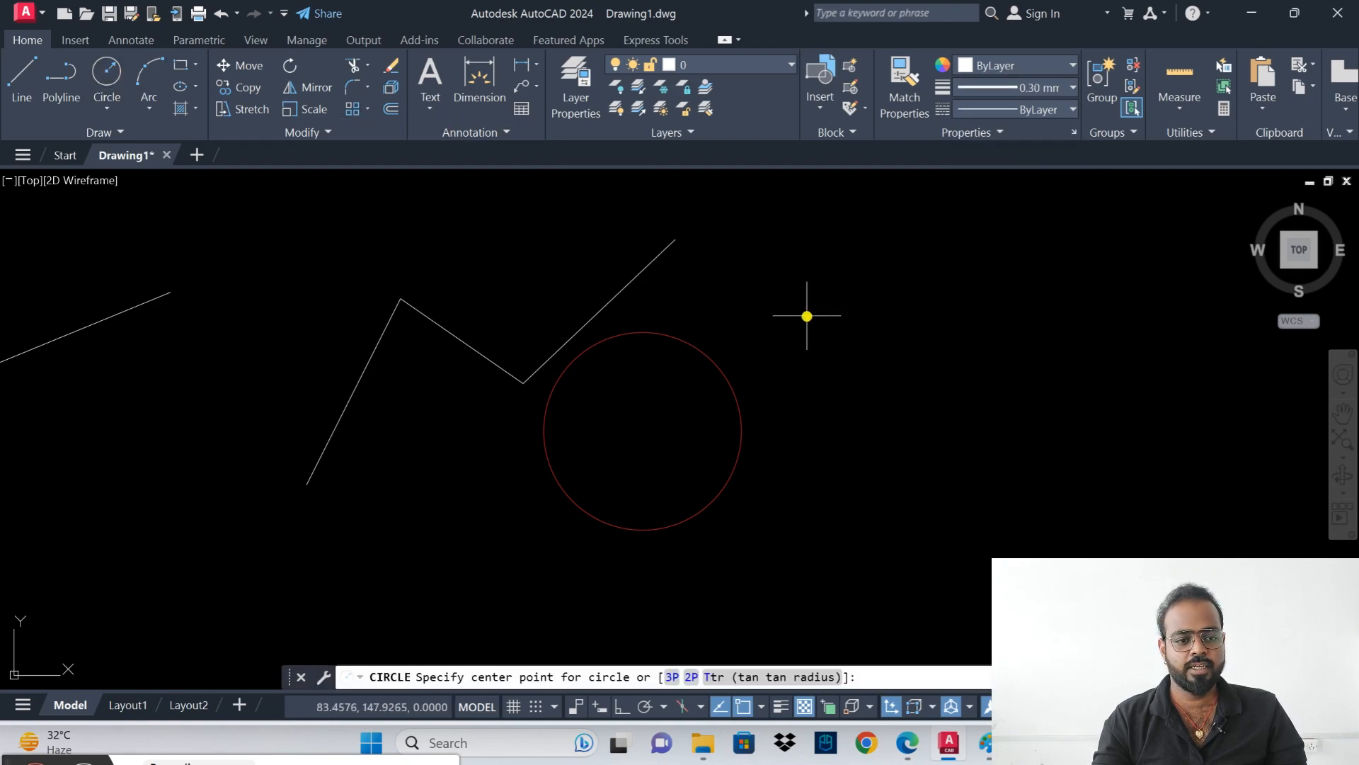
left_click(875, 295)
left_click(927, 376)
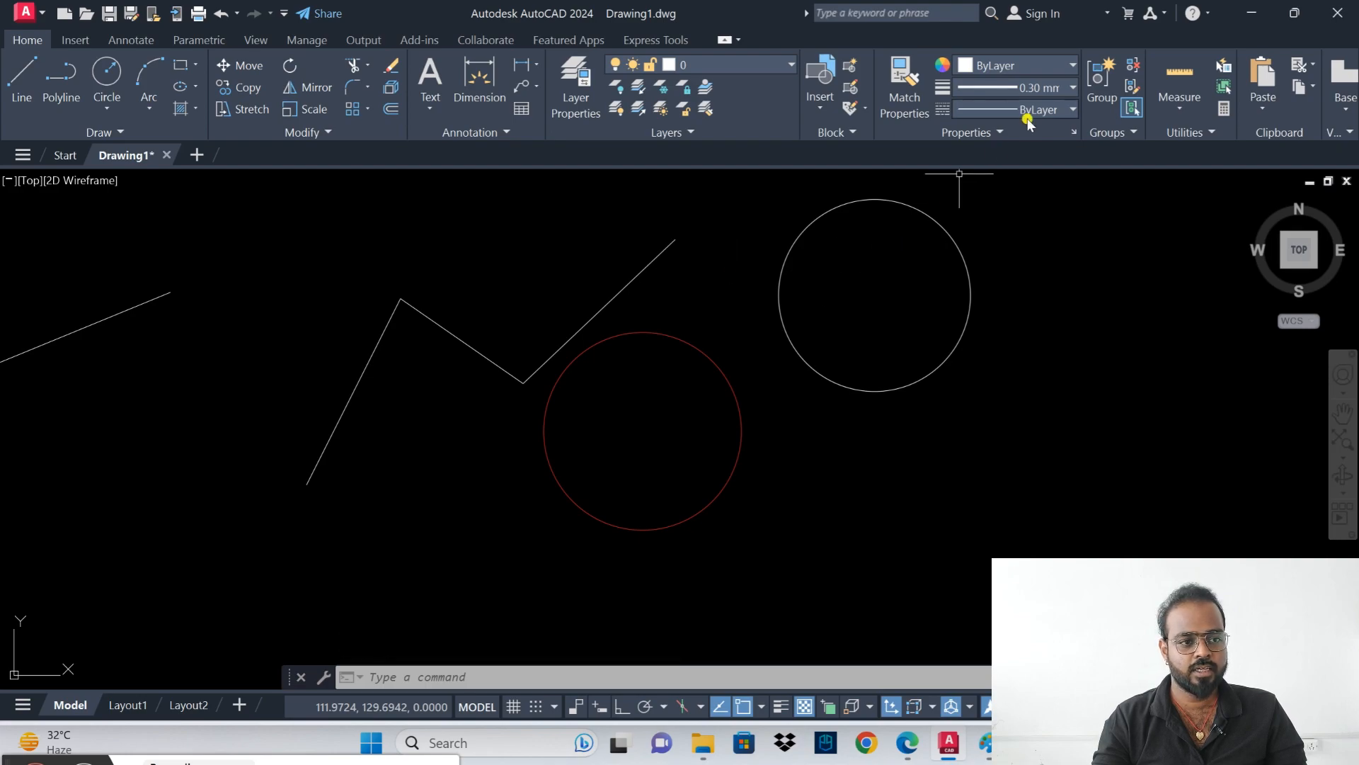
- Set the current lineweight to 0.60 mm and draw another circle of similar size just below the 0.30 mm circle
left_click(1051, 88)
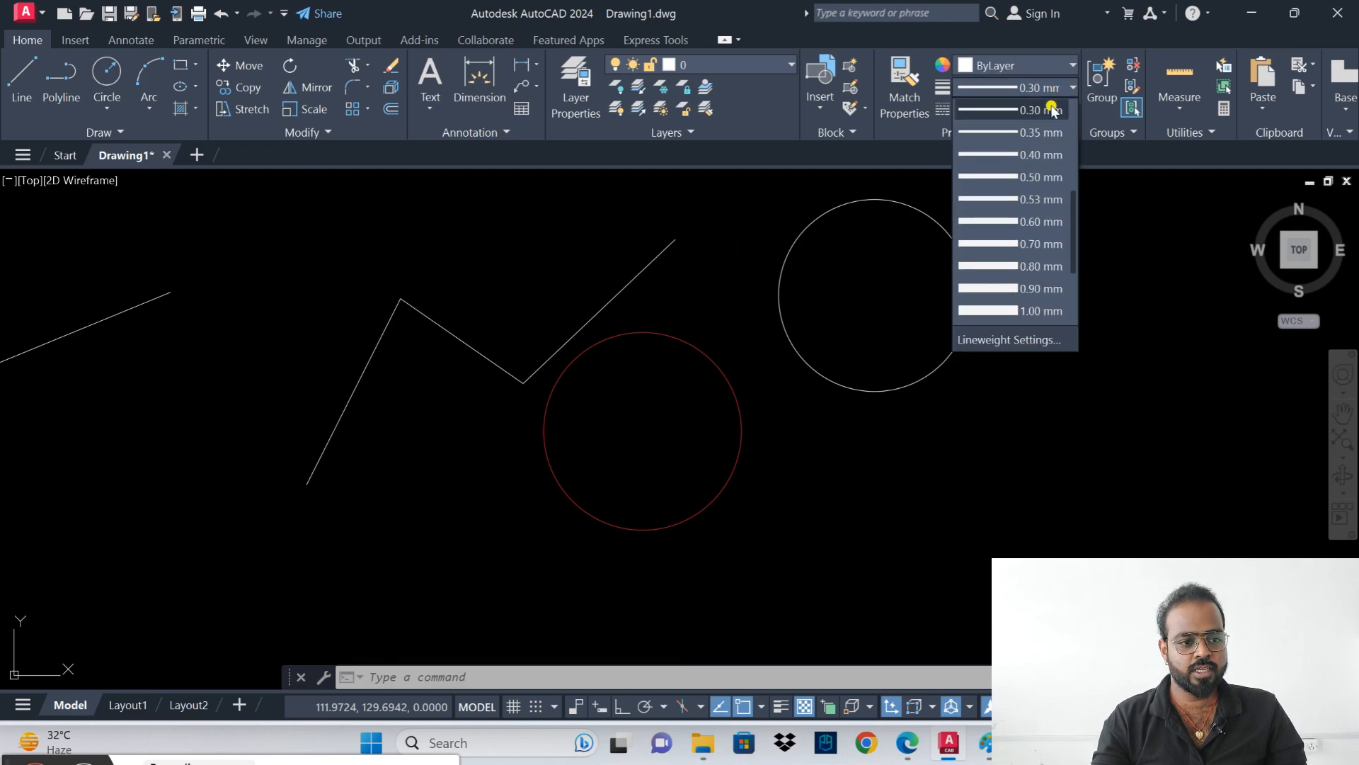
left_click(1030, 223)
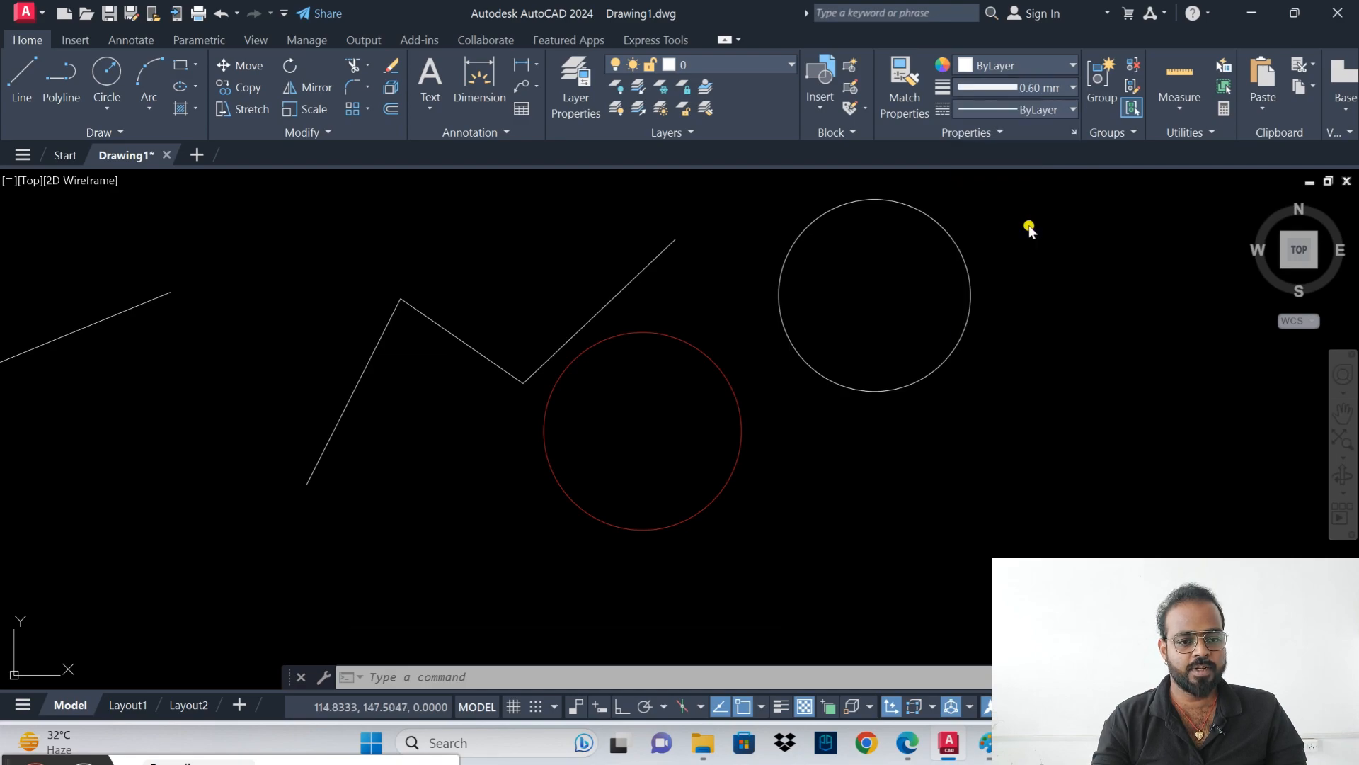
left_click(113, 78)
left_click(914, 510)
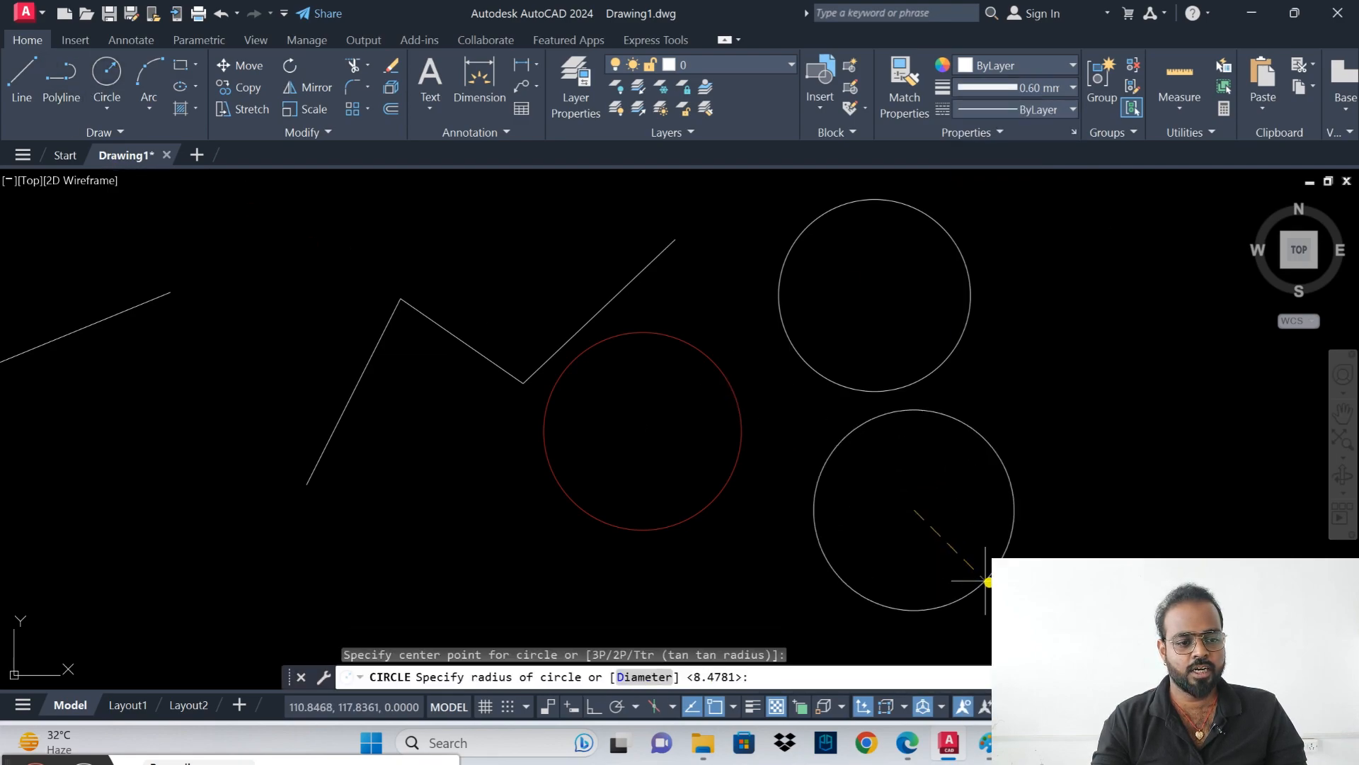
left_click(987, 580)
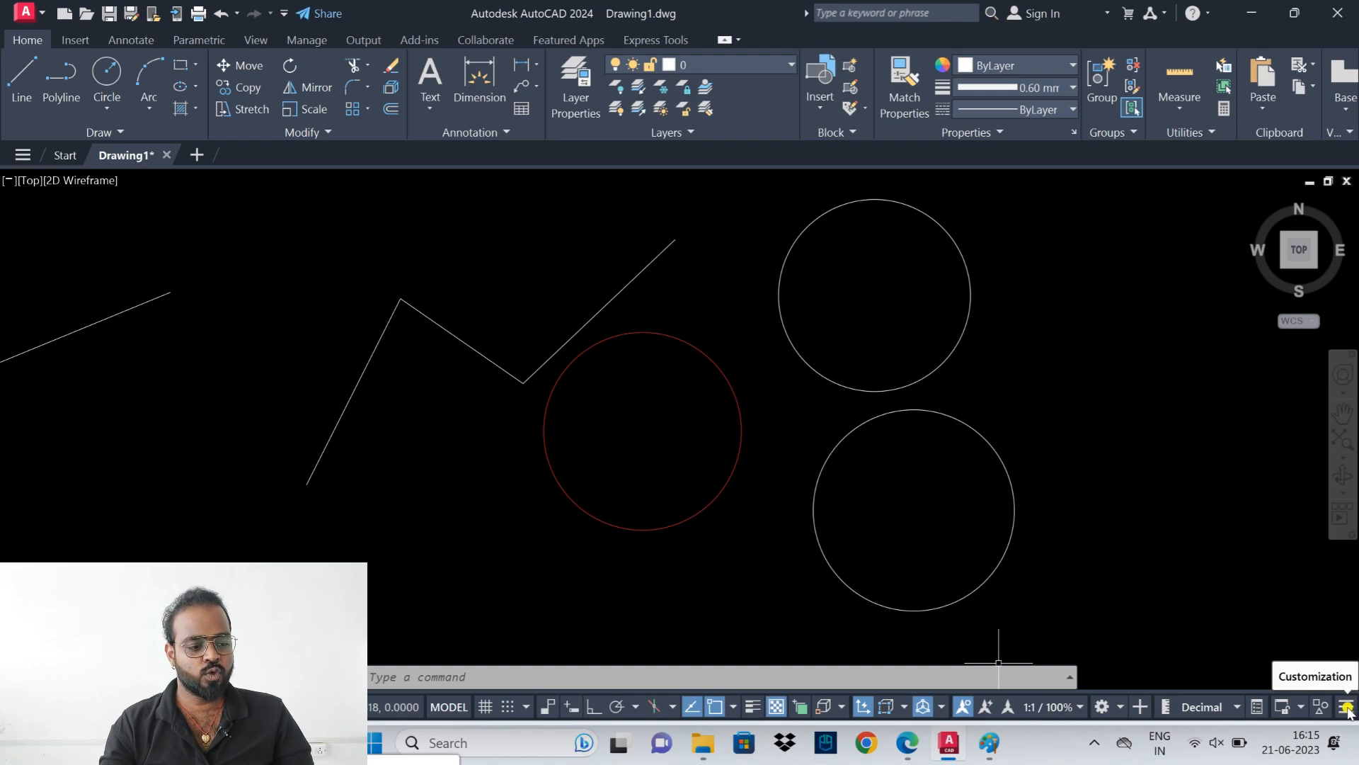
- Check that LineWeight is enabled in the status bar customization, and turn on lineweight display in the drawing
left_click(1347, 712)
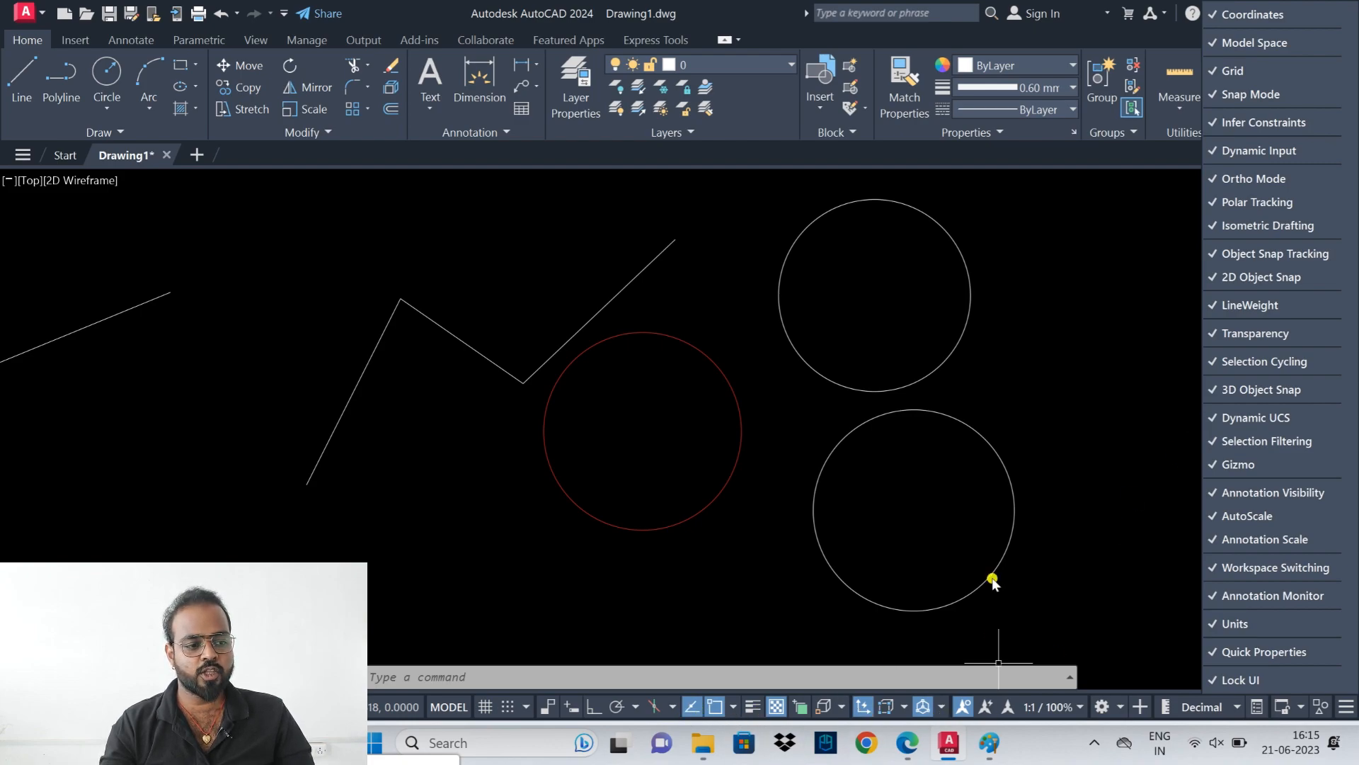
left_click(1261, 305)
left_click(1262, 305)
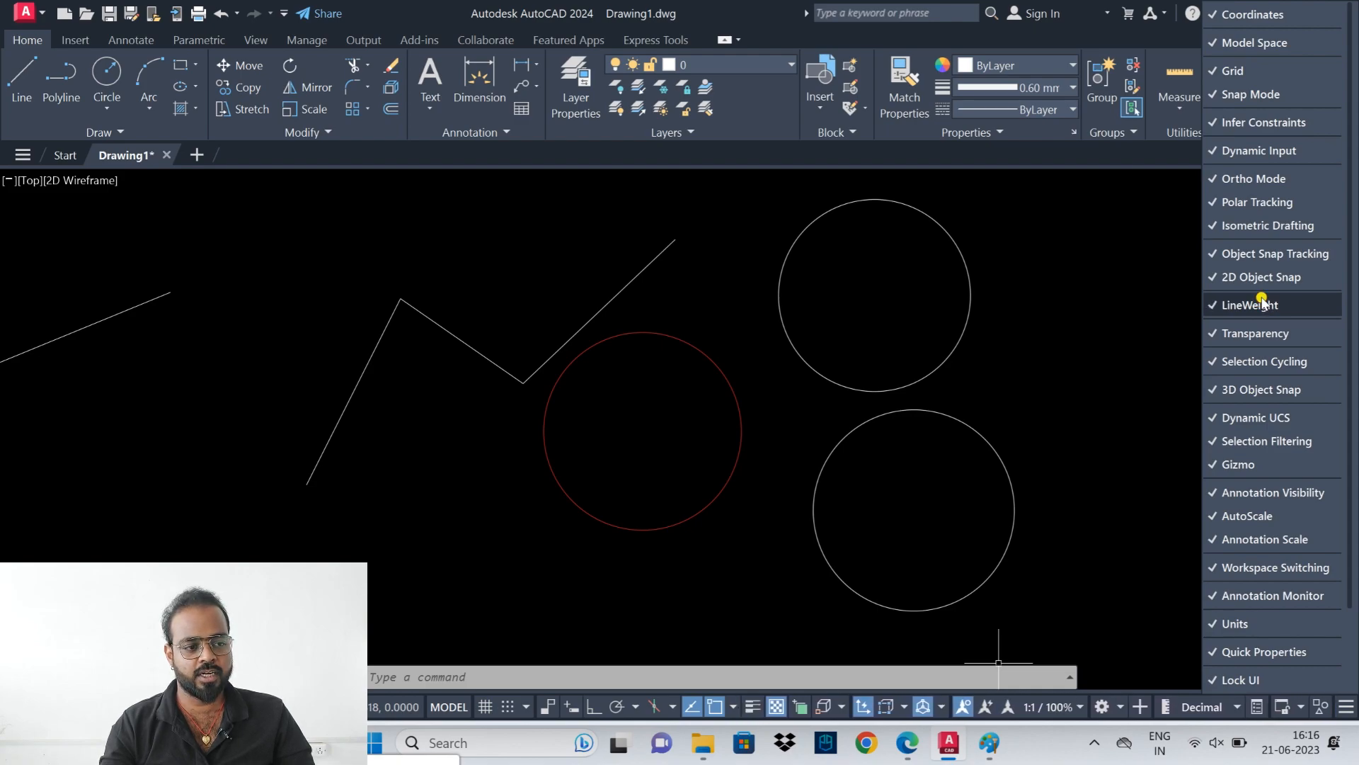
left_click(1262, 302)
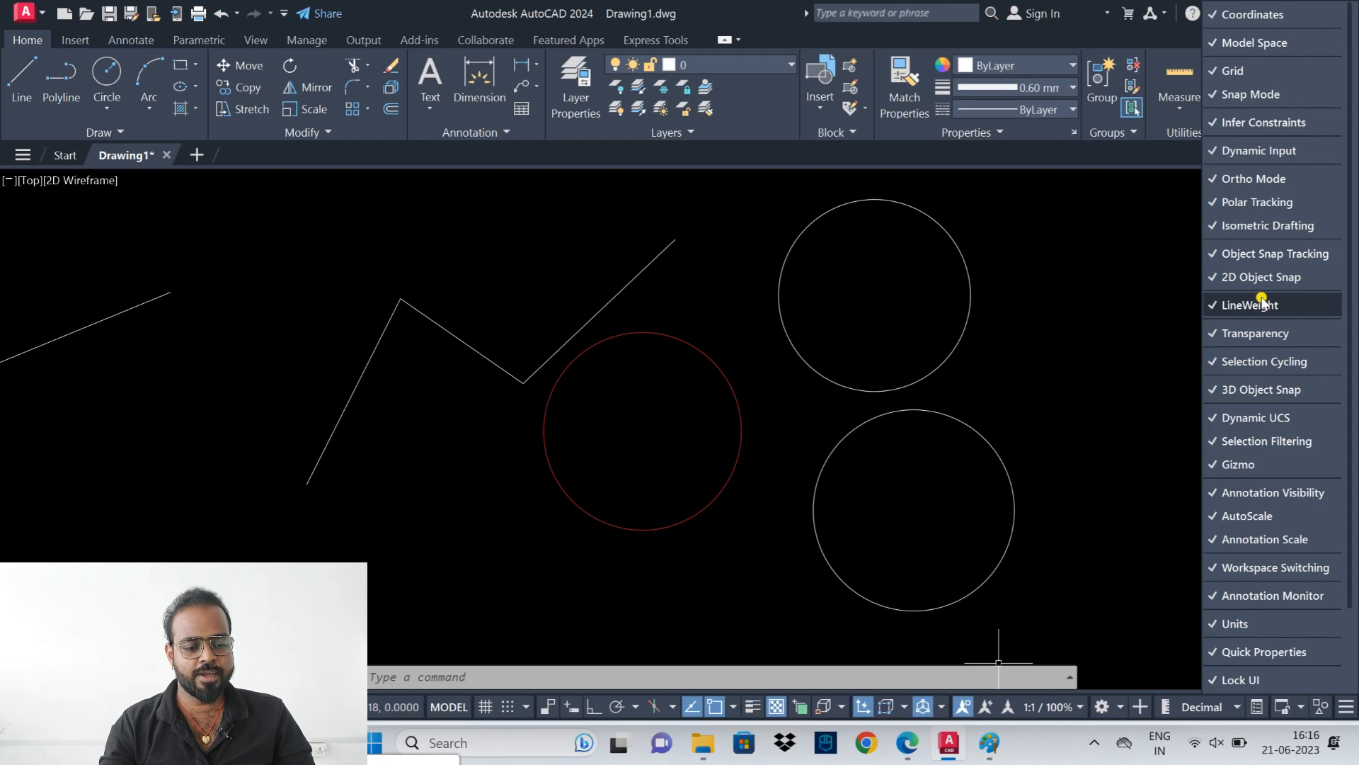
left_click(1261, 300)
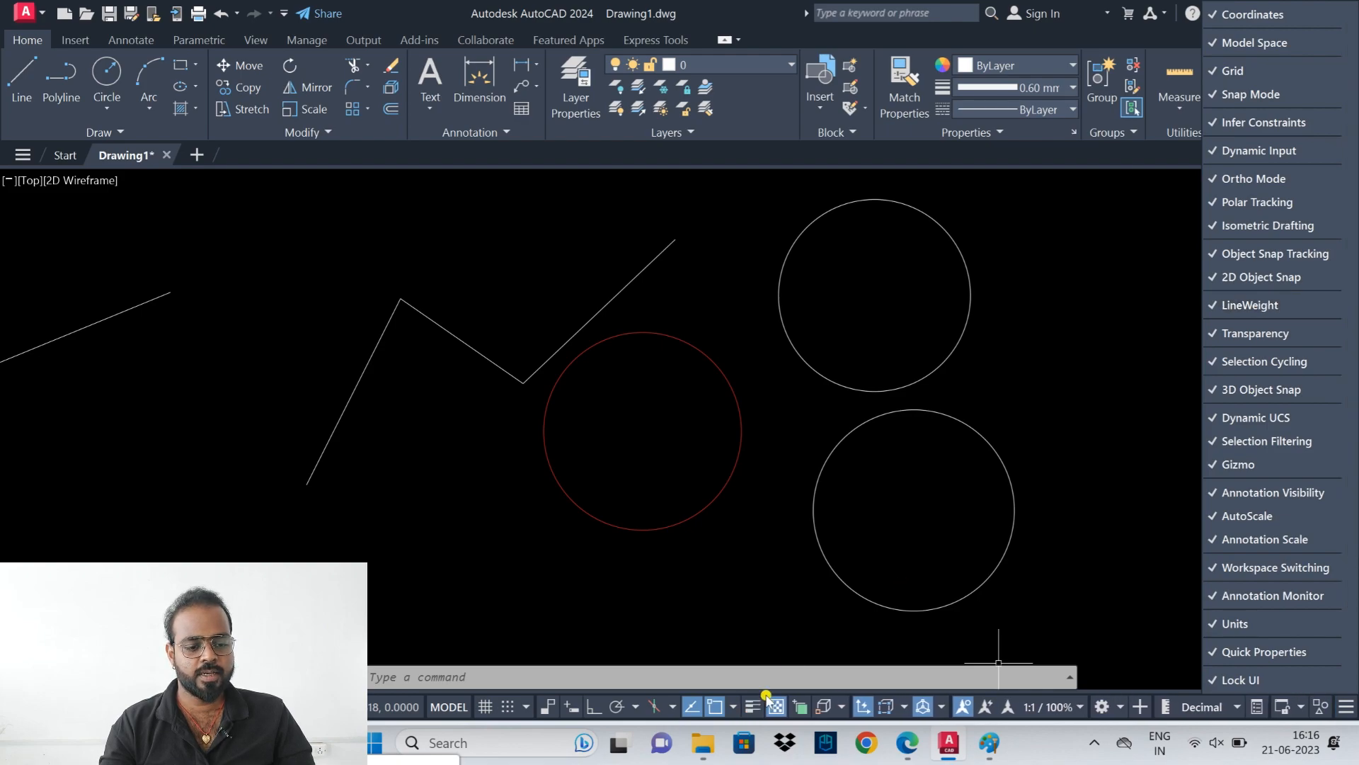
left_click(752, 707)
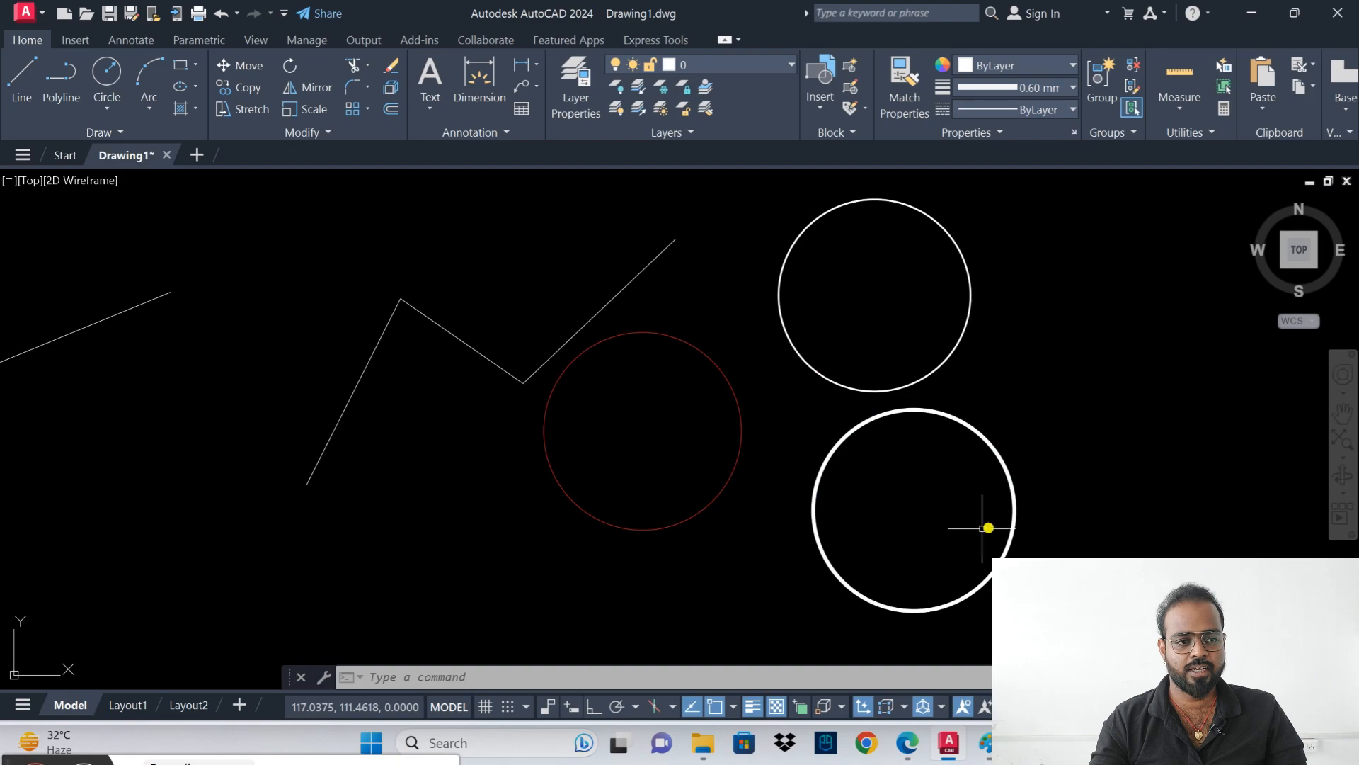
- Set the current lineweight for new objects back to ByLayer
left_click(1034, 88)
scroll(1032, 170, "up", 3)
left_click(1020, 112)
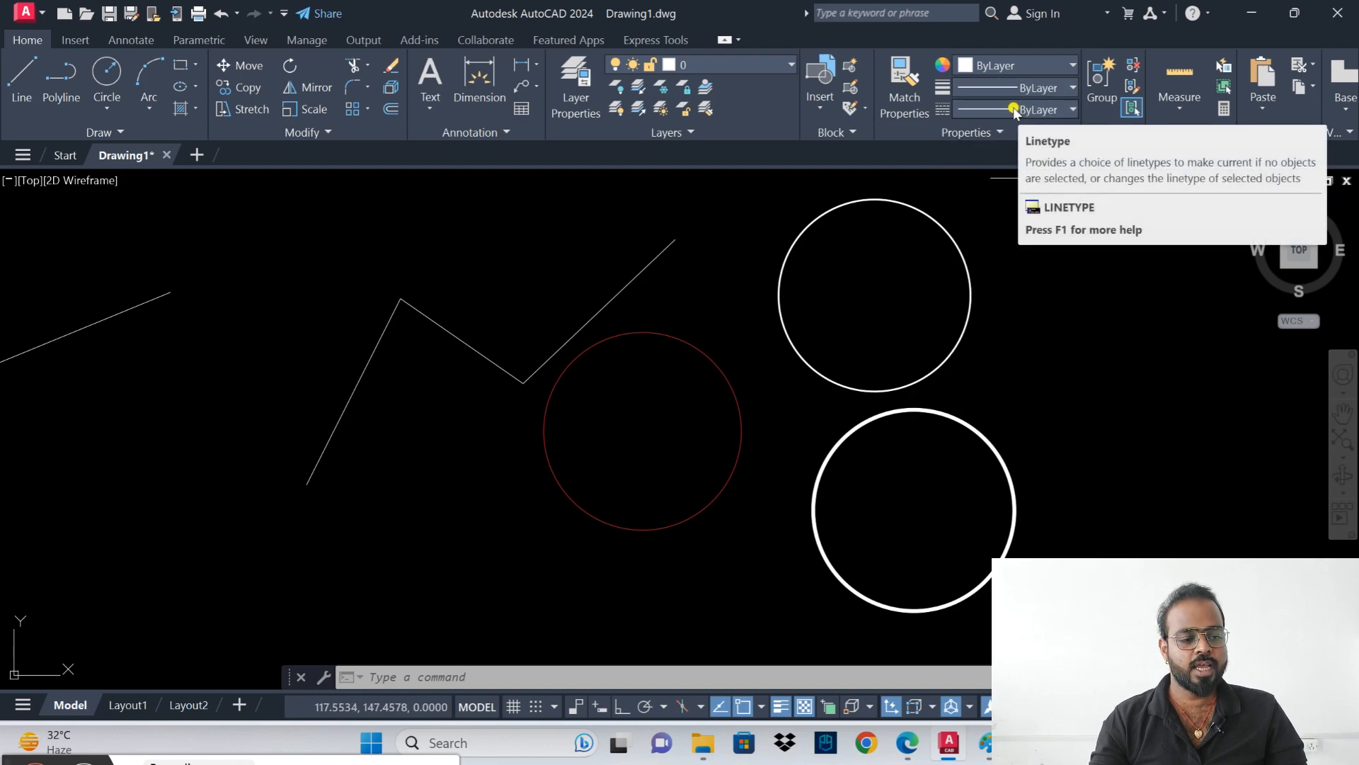
- Switch to the AUTOCAD WORKBOOK PDF in Edge and examine the line styles in its isometric and section view drawings on pages 15 to 18
left_click(906, 743)
left_click(374, 21)
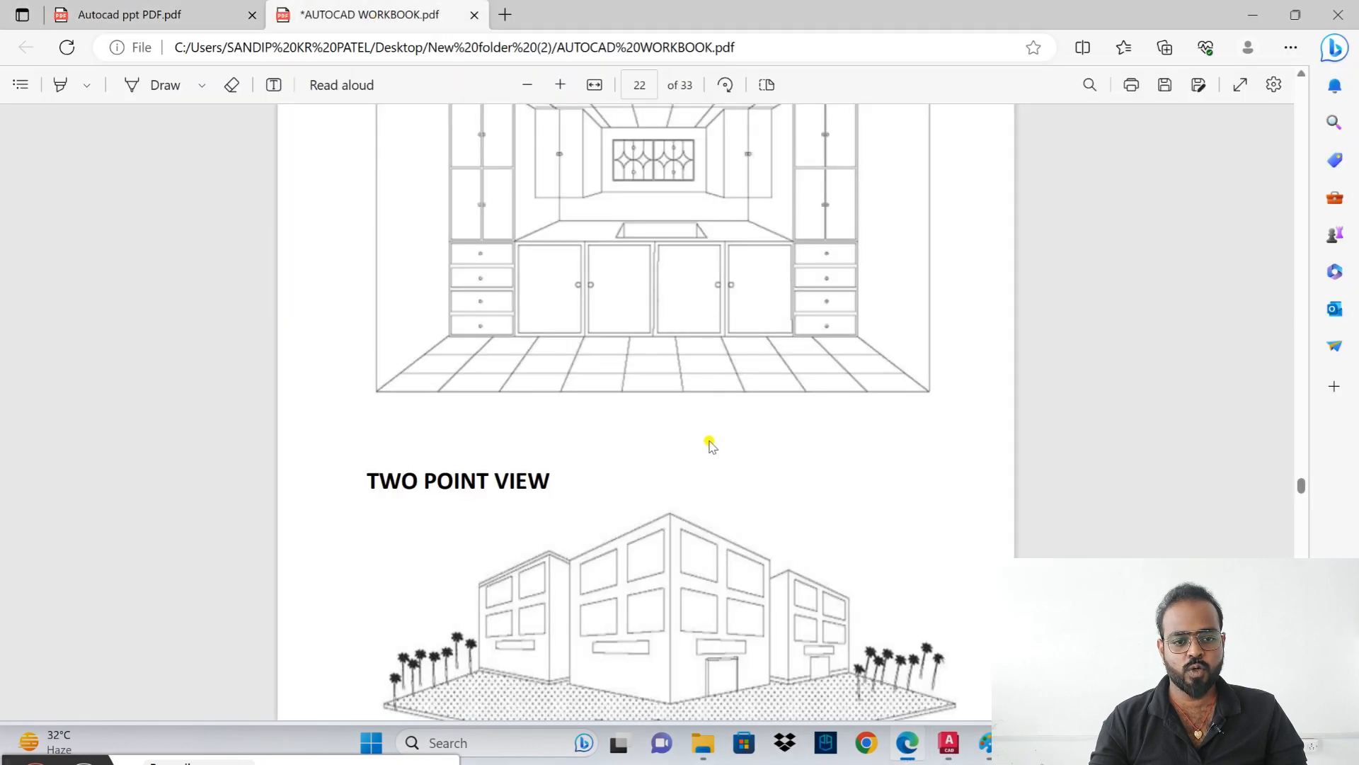
scroll(708, 442, "up", 20)
scroll(690, 420, "up", 20)
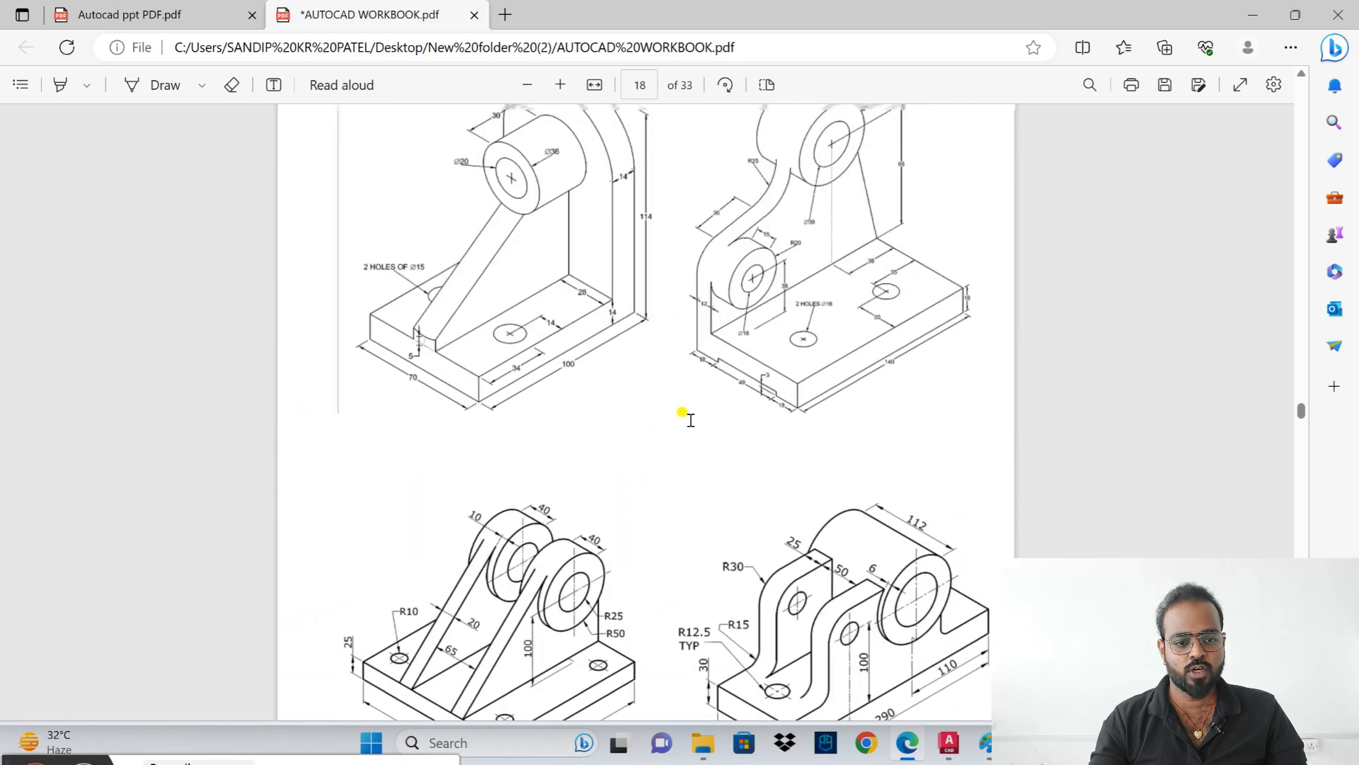
scroll(690, 420, "up", 5)
scroll(691, 423, "down", 2)
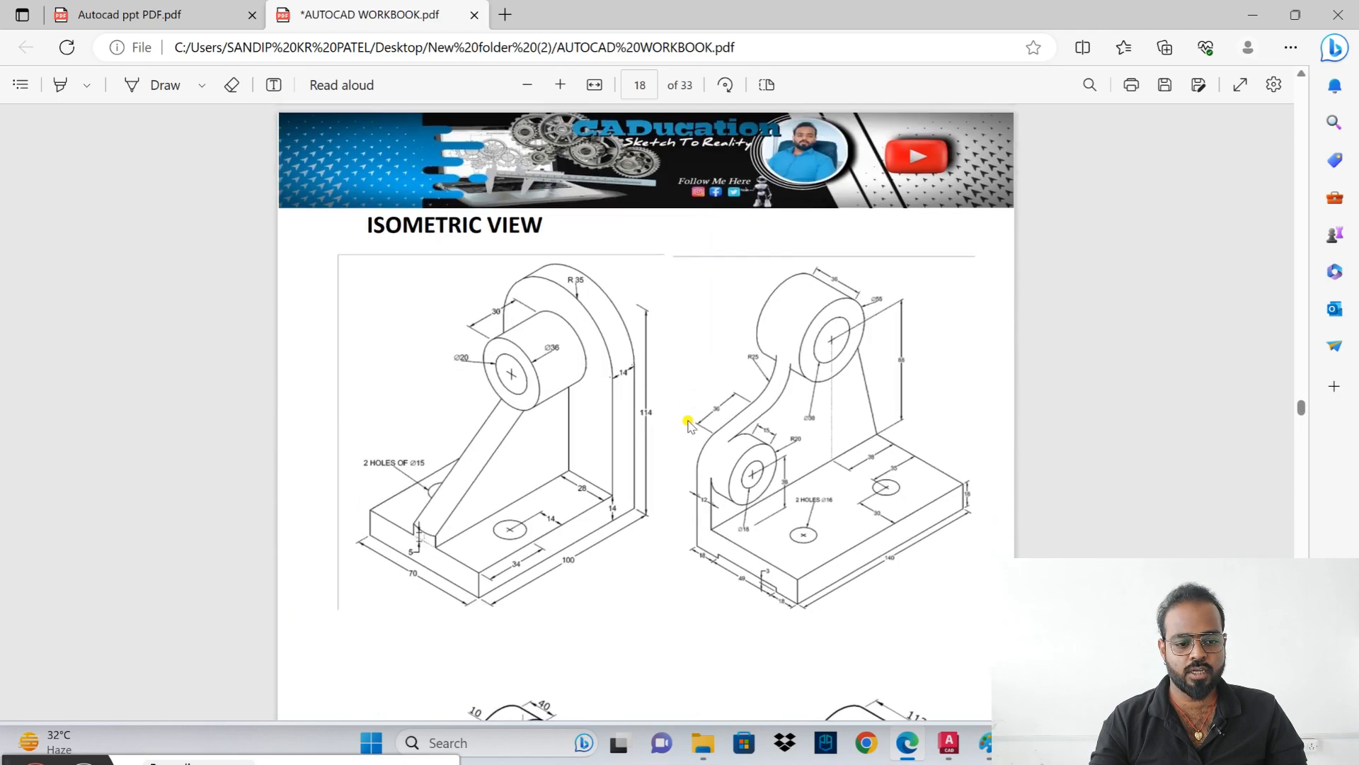
scroll(689, 423, "down", 4)
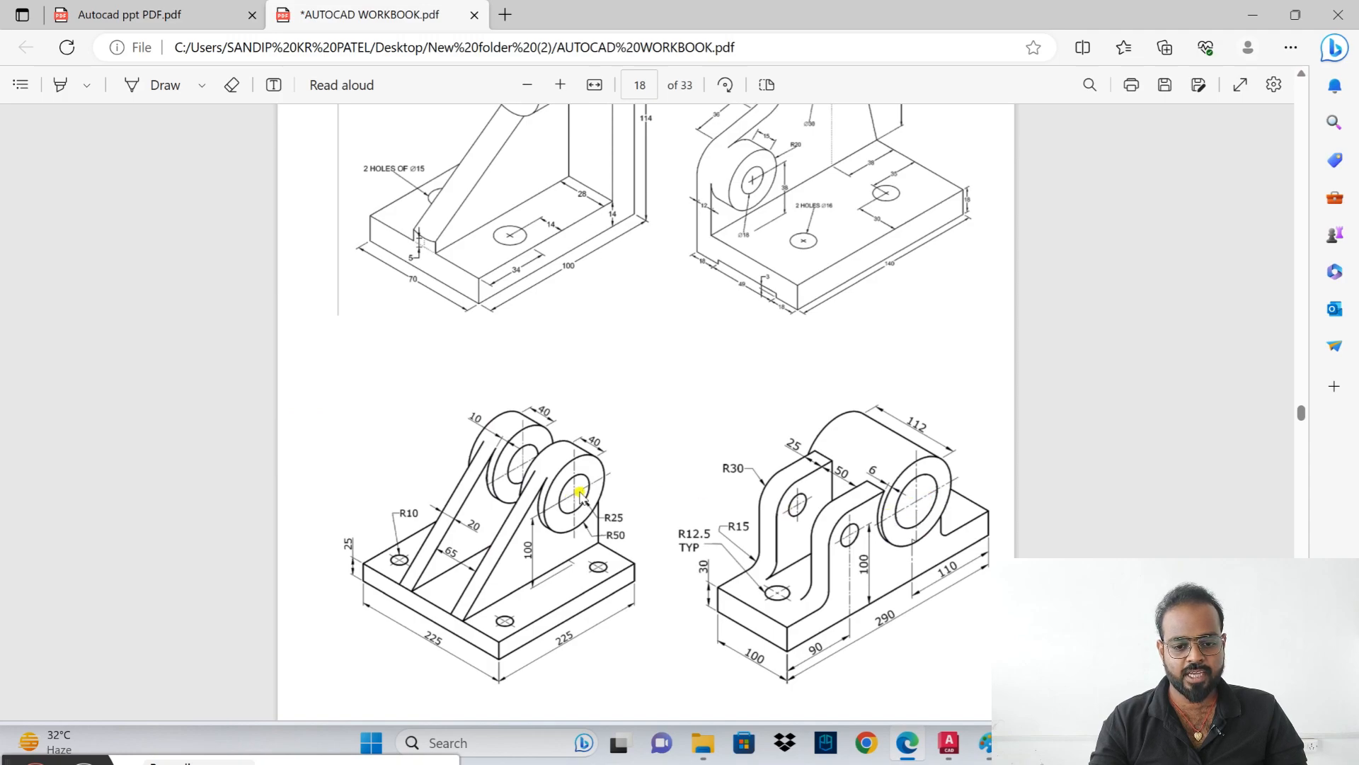
scroll(782, 464, "up", 9)
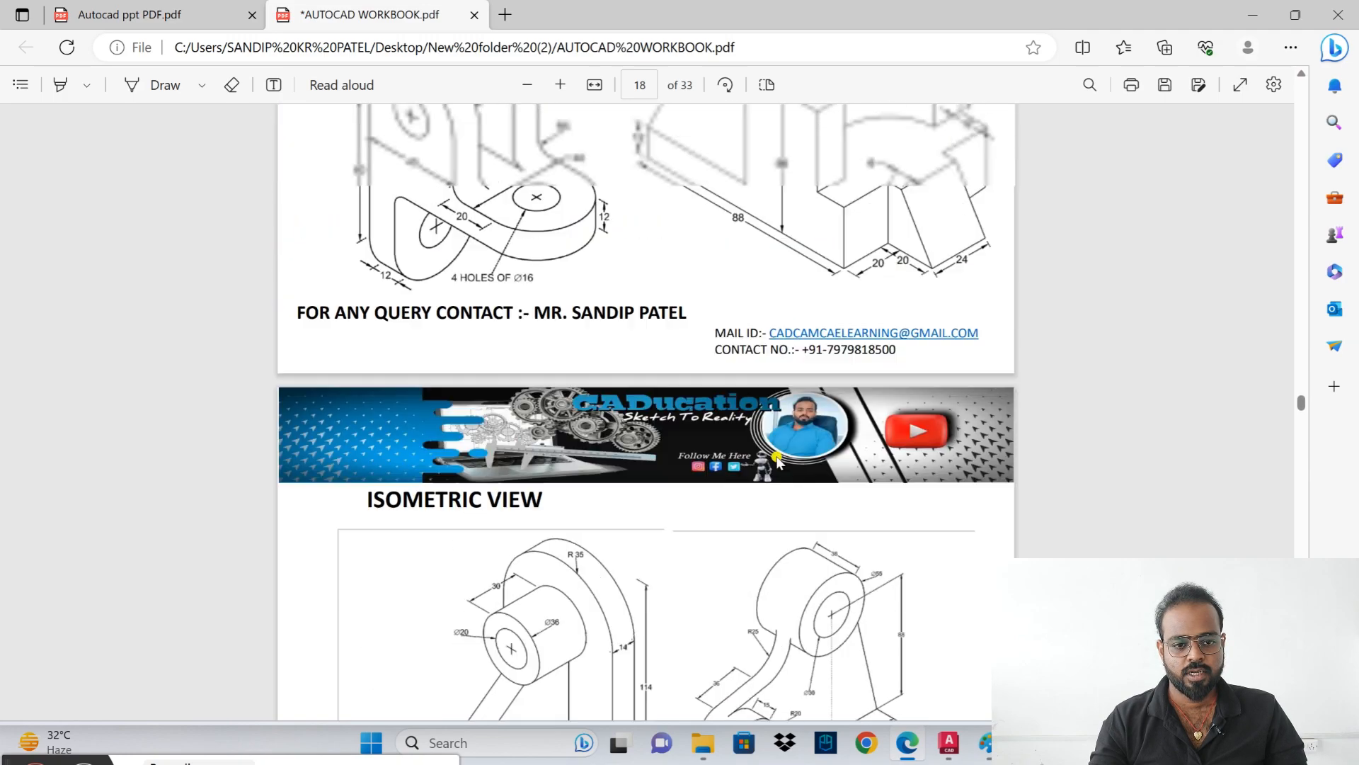
scroll(774, 455, "down", 11)
scroll(768, 449, "up", 3)
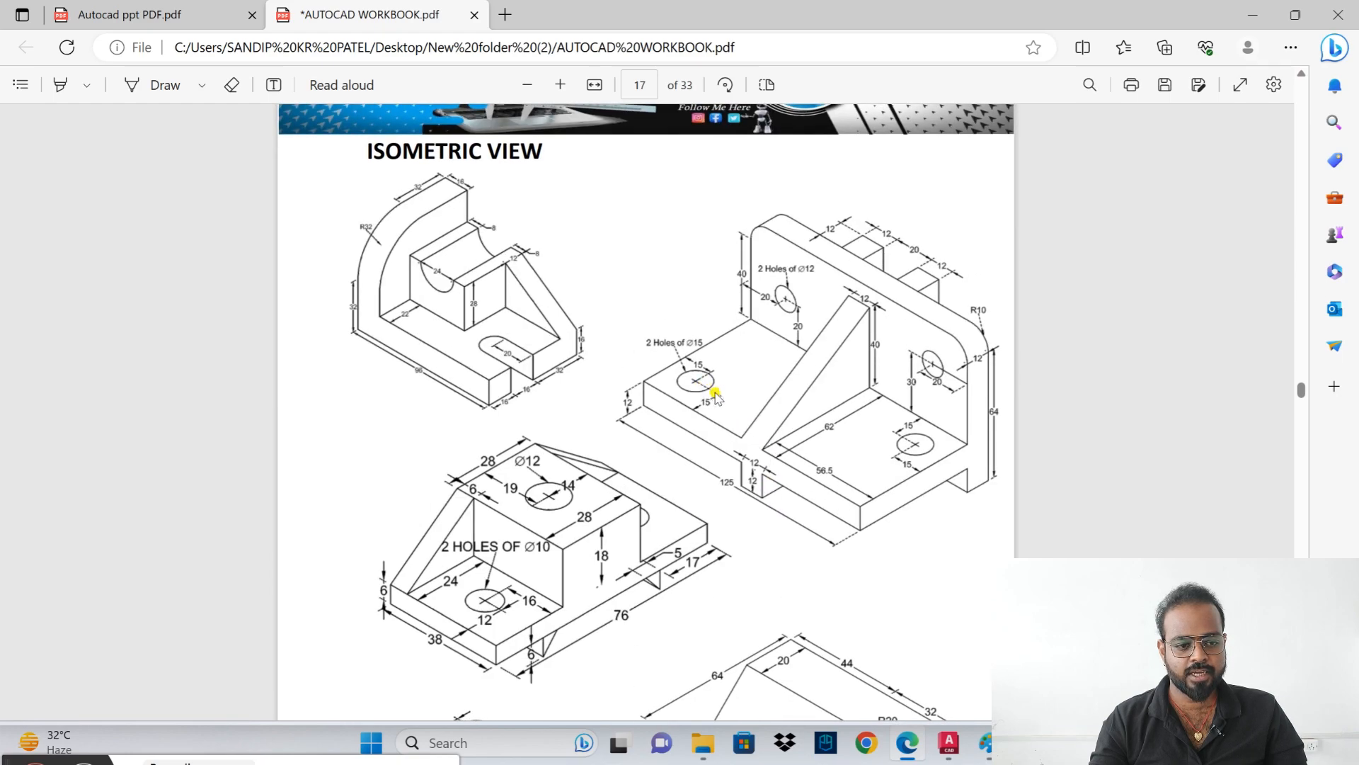
scroll(878, 450, "up", 12)
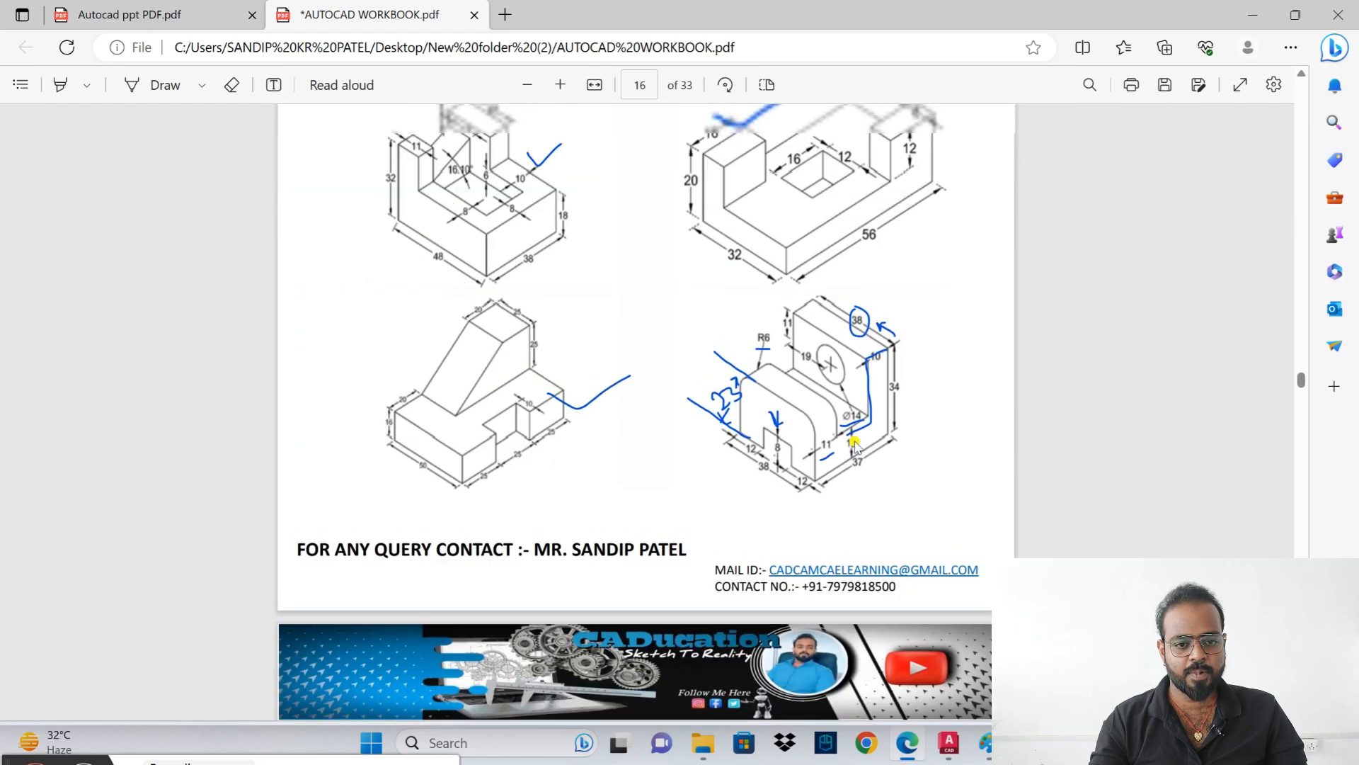
scroll(836, 440, "down", 9)
scroll(832, 435, "up", 7)
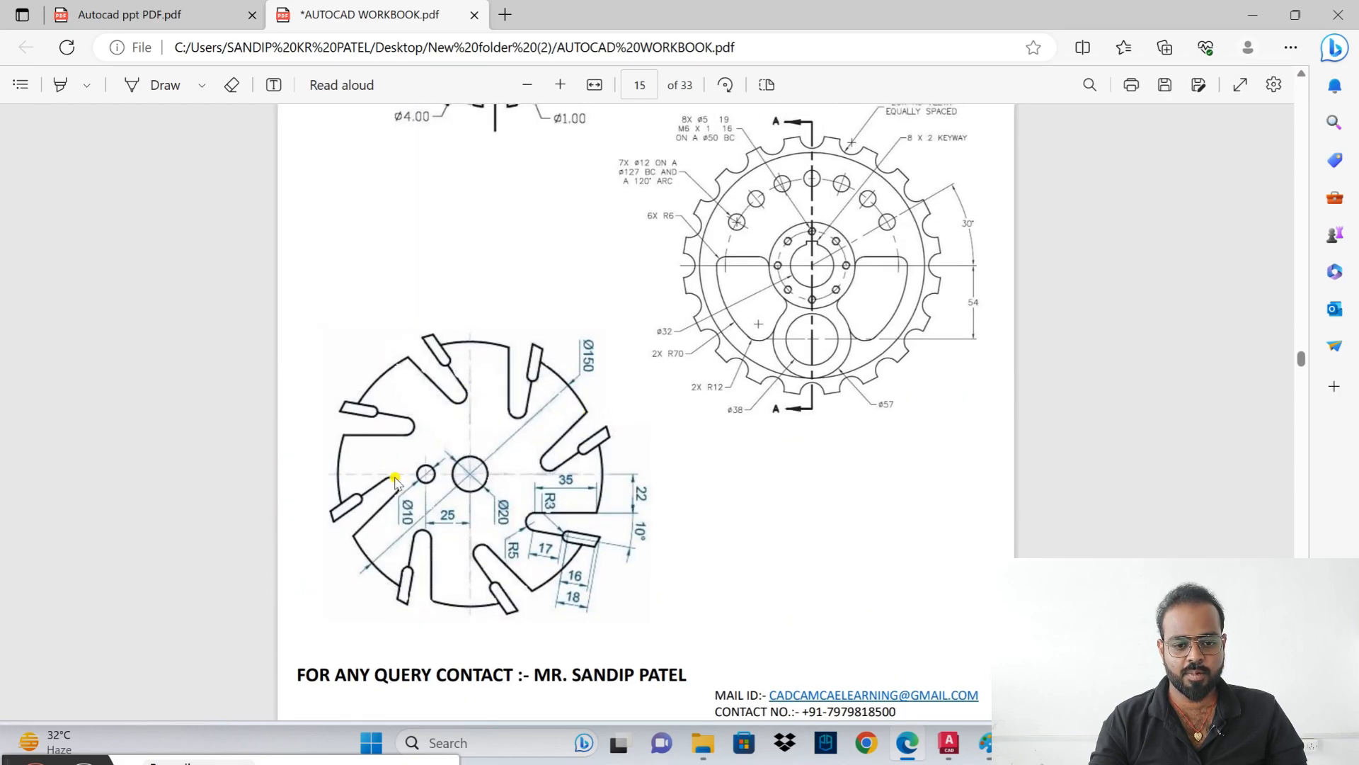
scroll(864, 460, "up", 6)
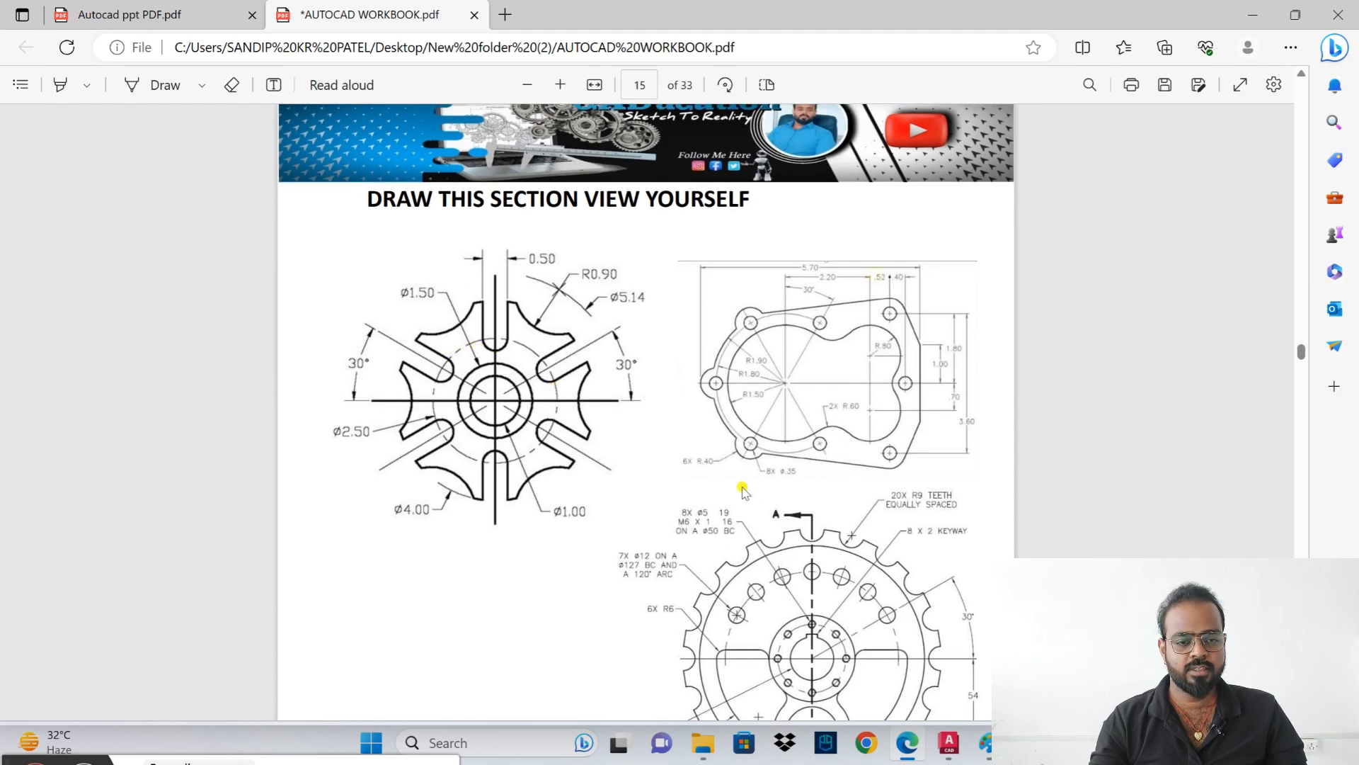
left_click(1253, 15)
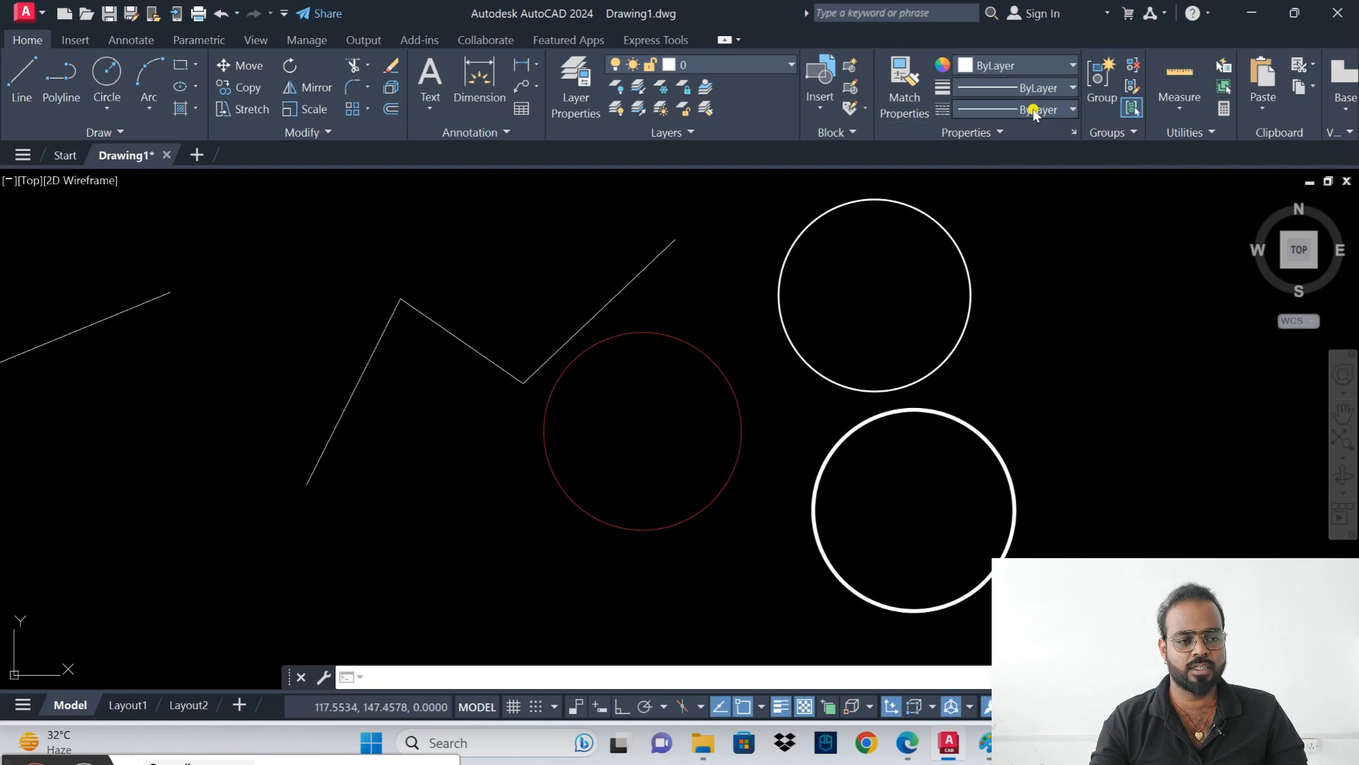
- Load the ACAD_ISO02W100 ISO dash linetype from acadiso.lin into the drawing
left_click(1064, 109)
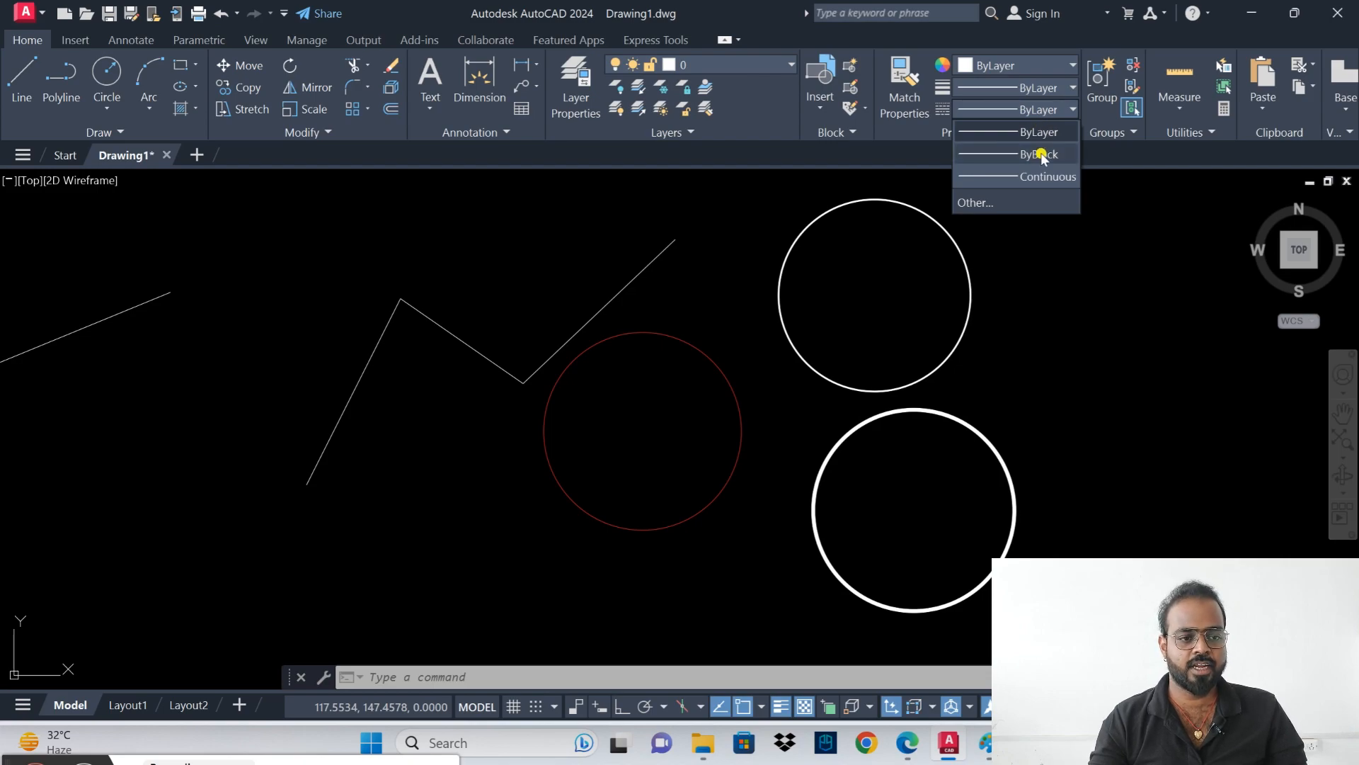
left_click(994, 203)
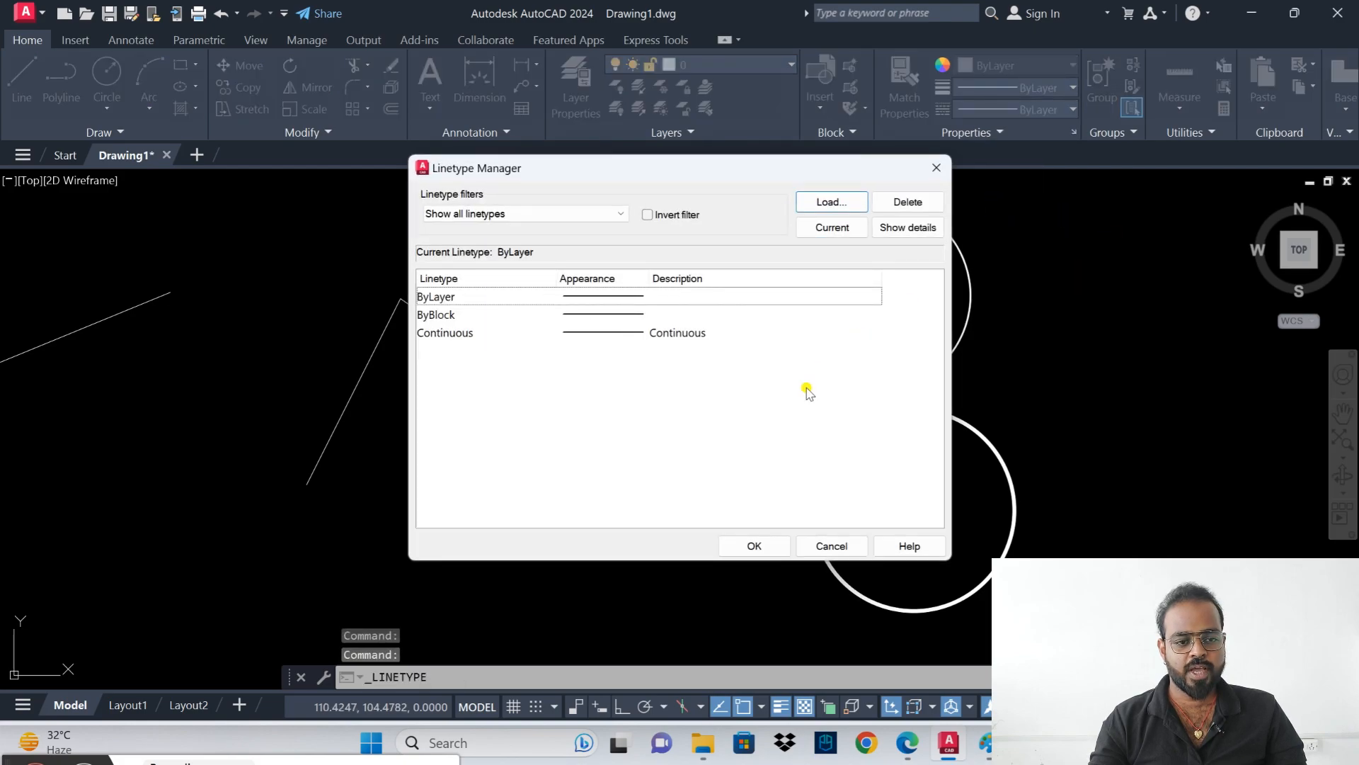
left_click(815, 204)
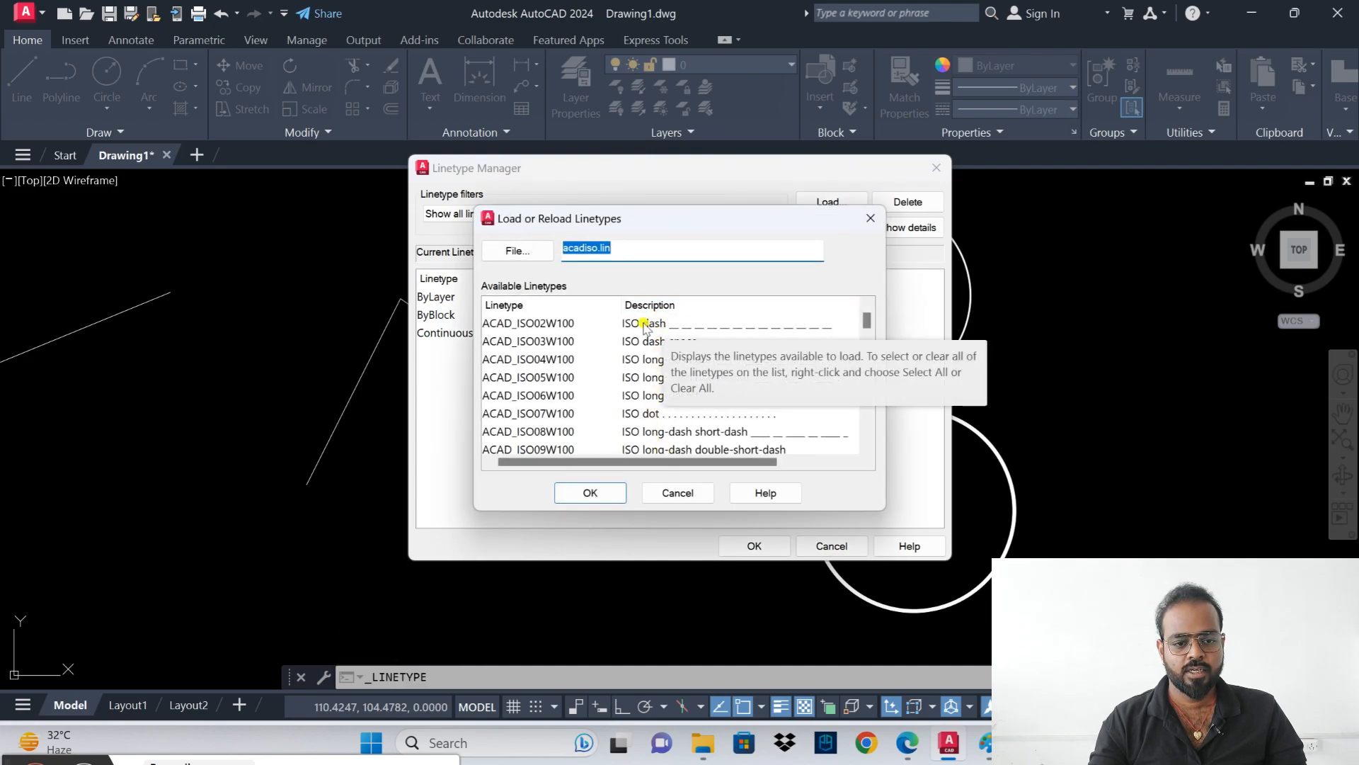
left_click(644, 324)
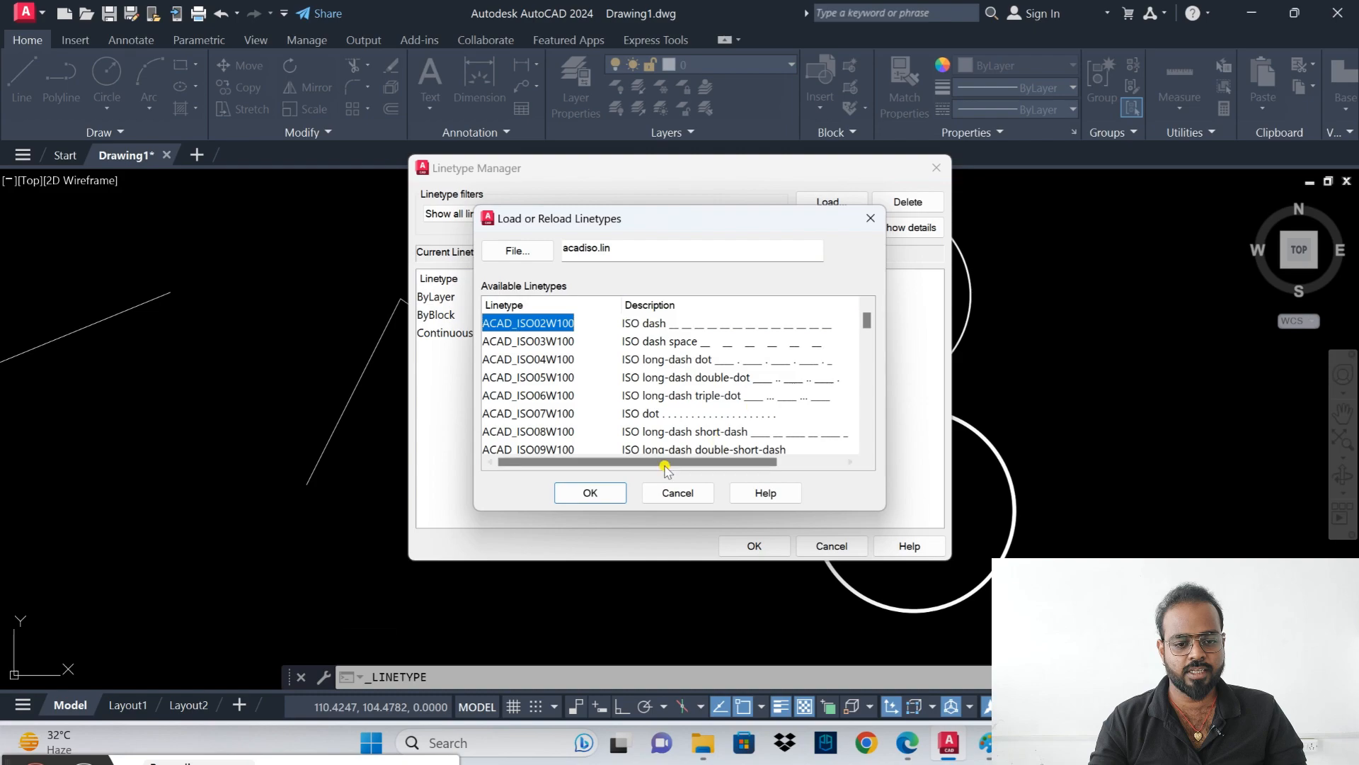
left_click(603, 490)
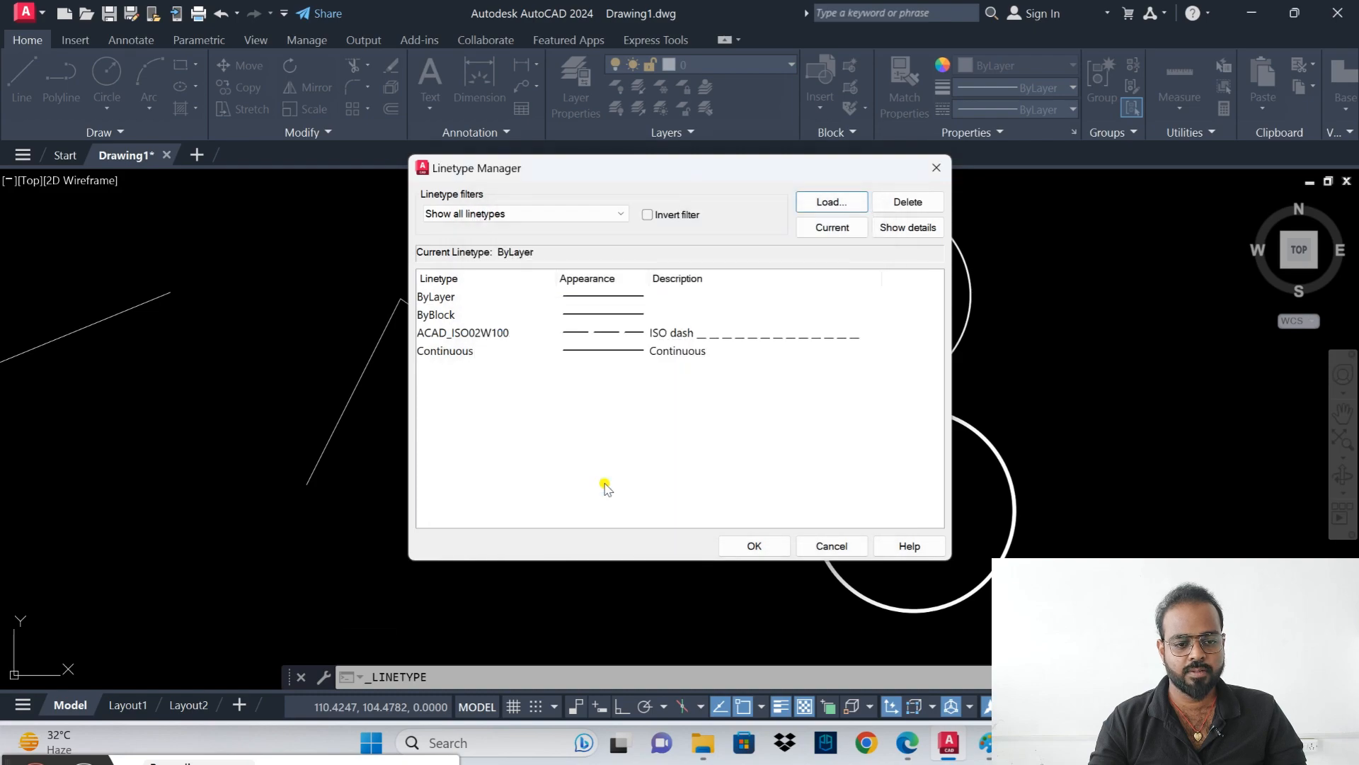
left_click(754, 546)
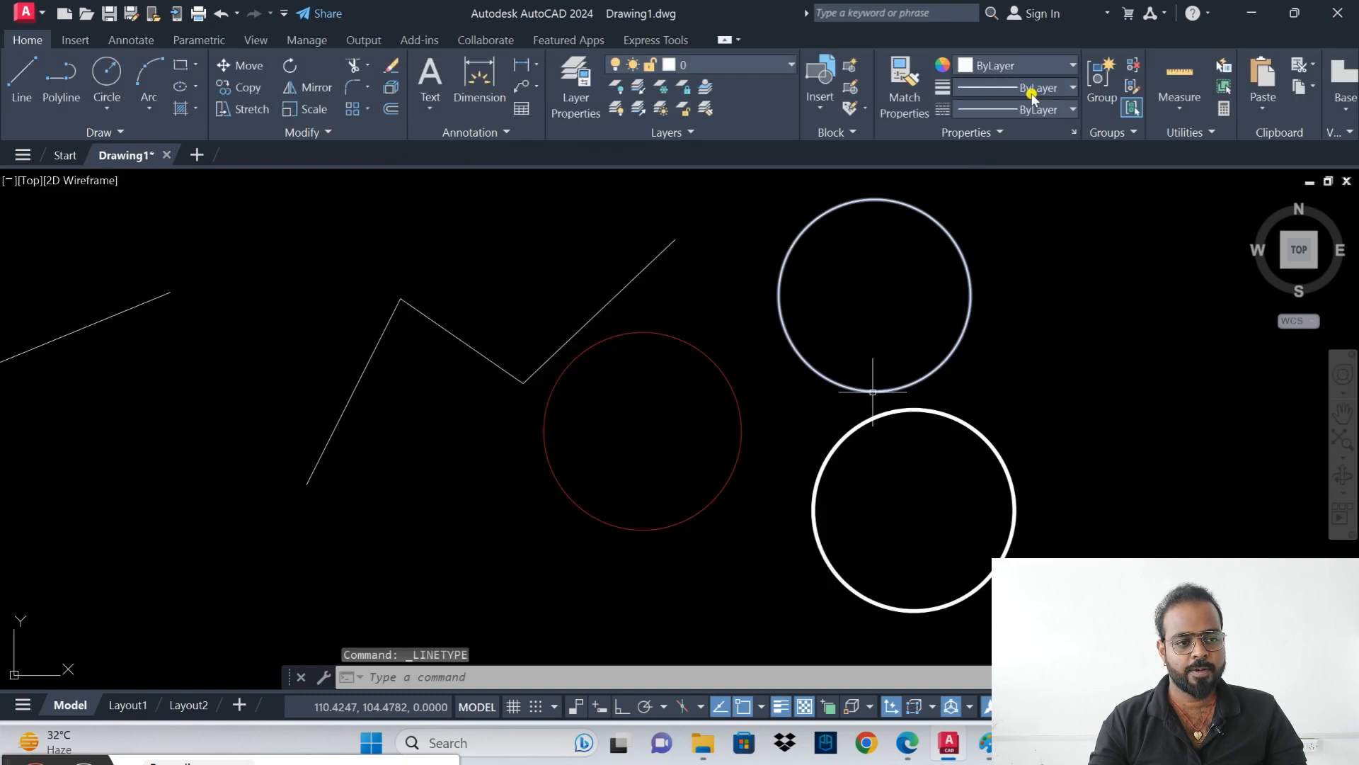
- Set the current linetype to ACAD_ISO02W100 and draw a circle of radius about 14.09 to the right of the two thick circles
left_click(1039, 111)
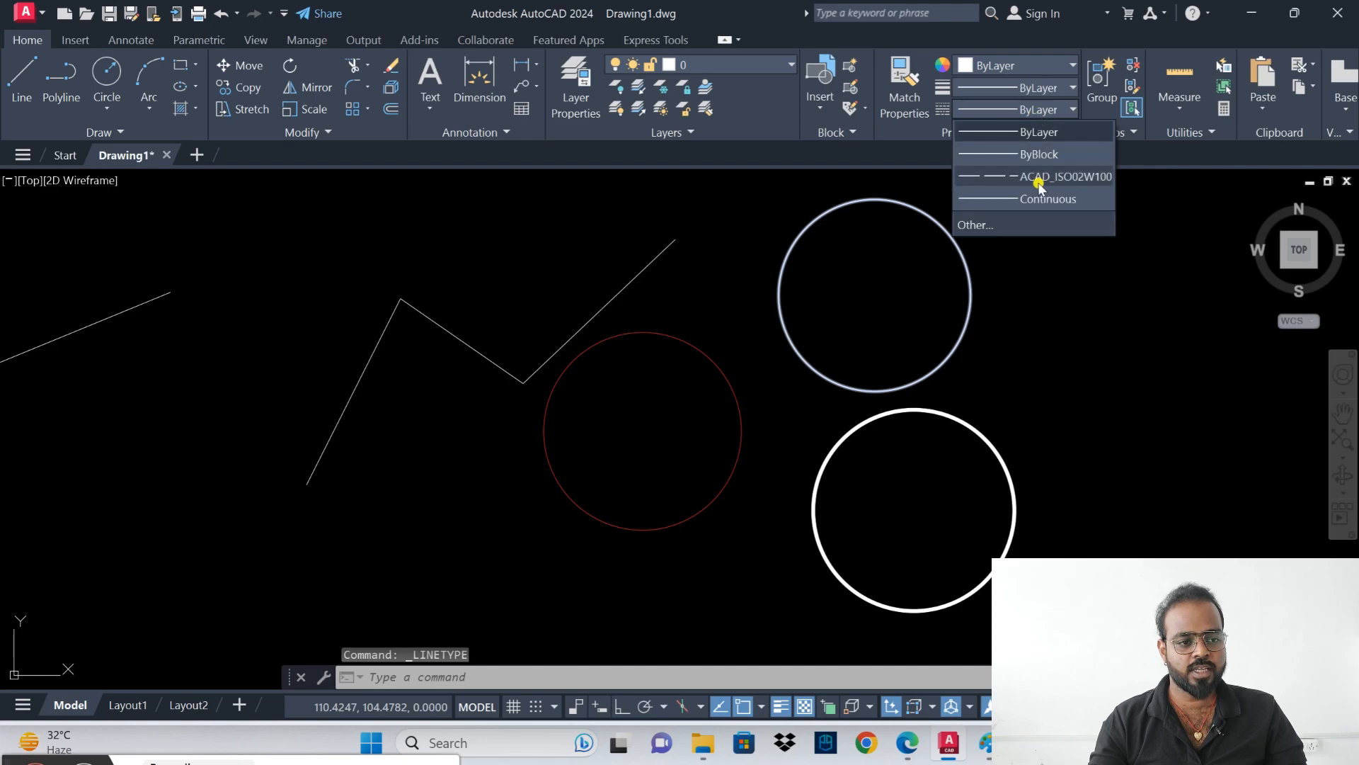
left_click(1015, 179)
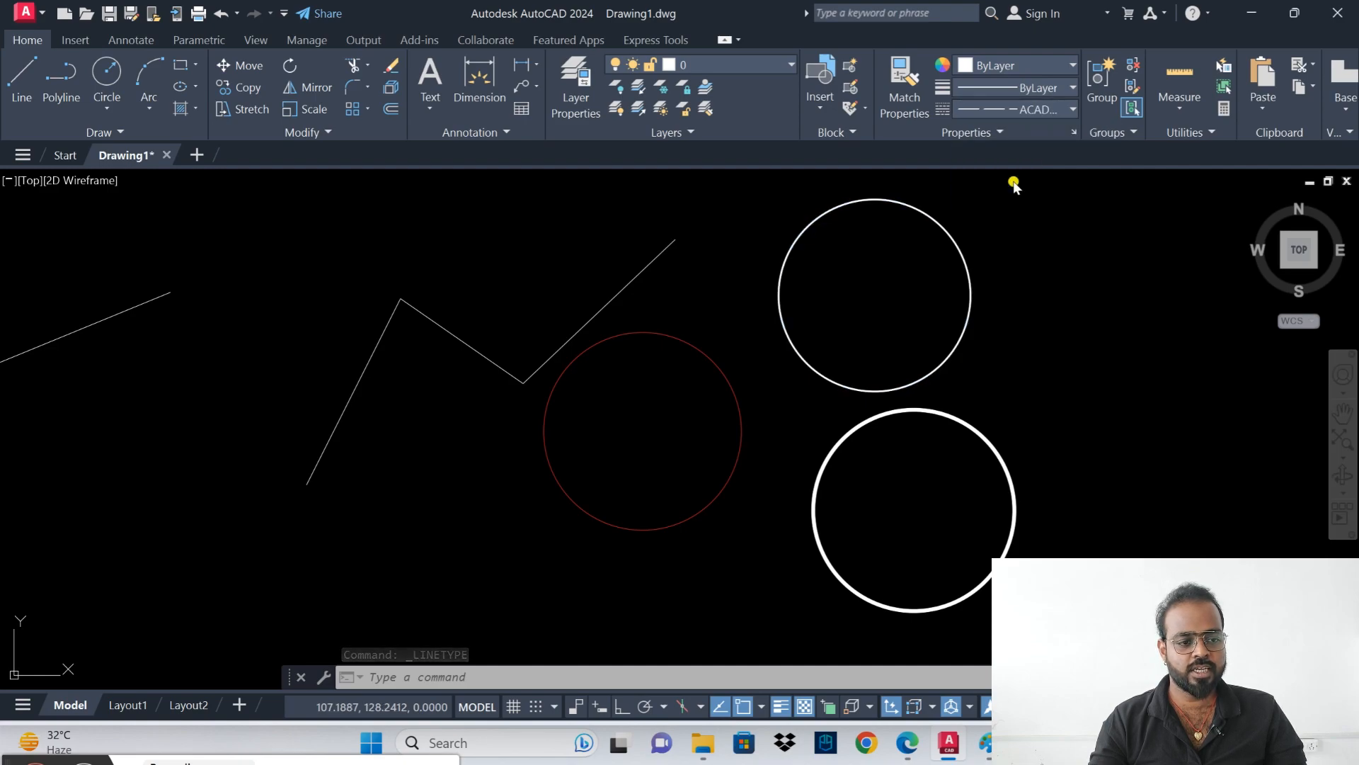
middle_click_drag(1113, 388, 325, 404)
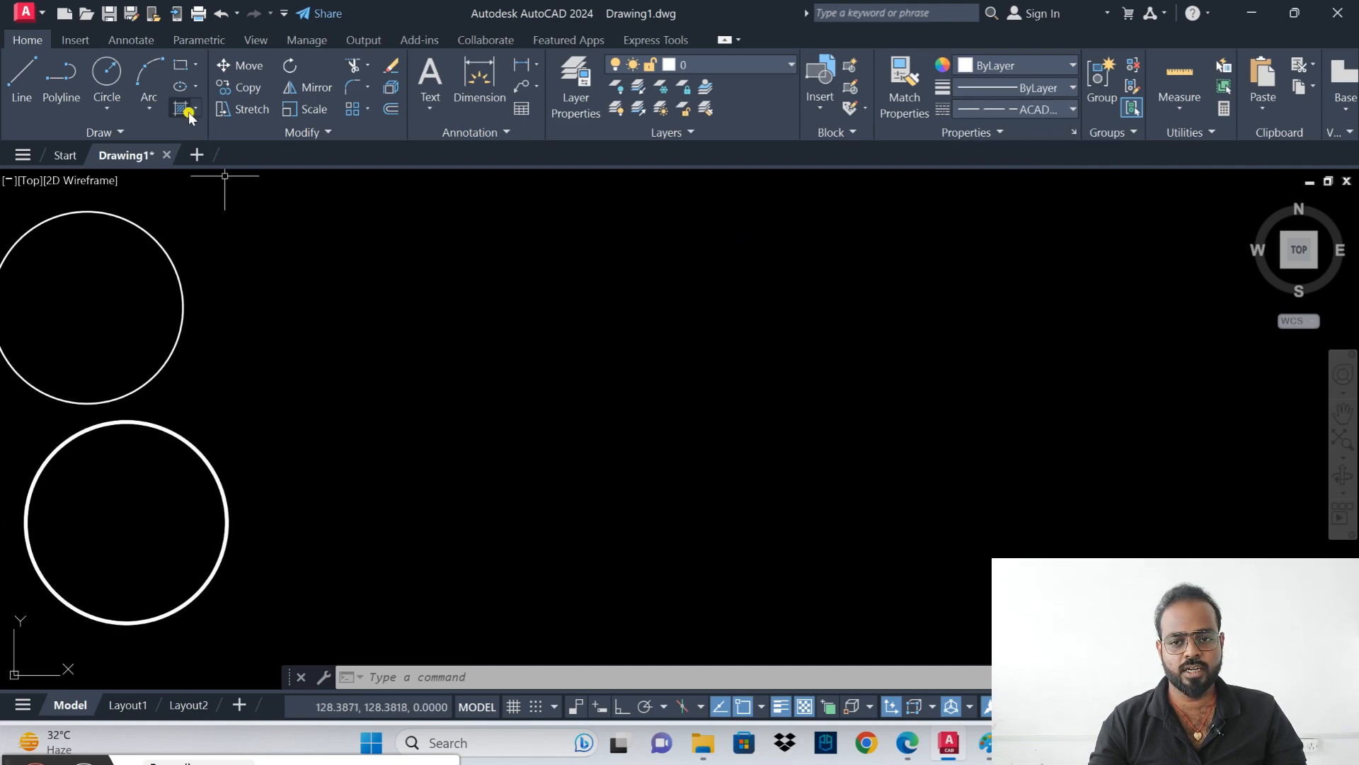
left_click(107, 71)
left_click(459, 340)
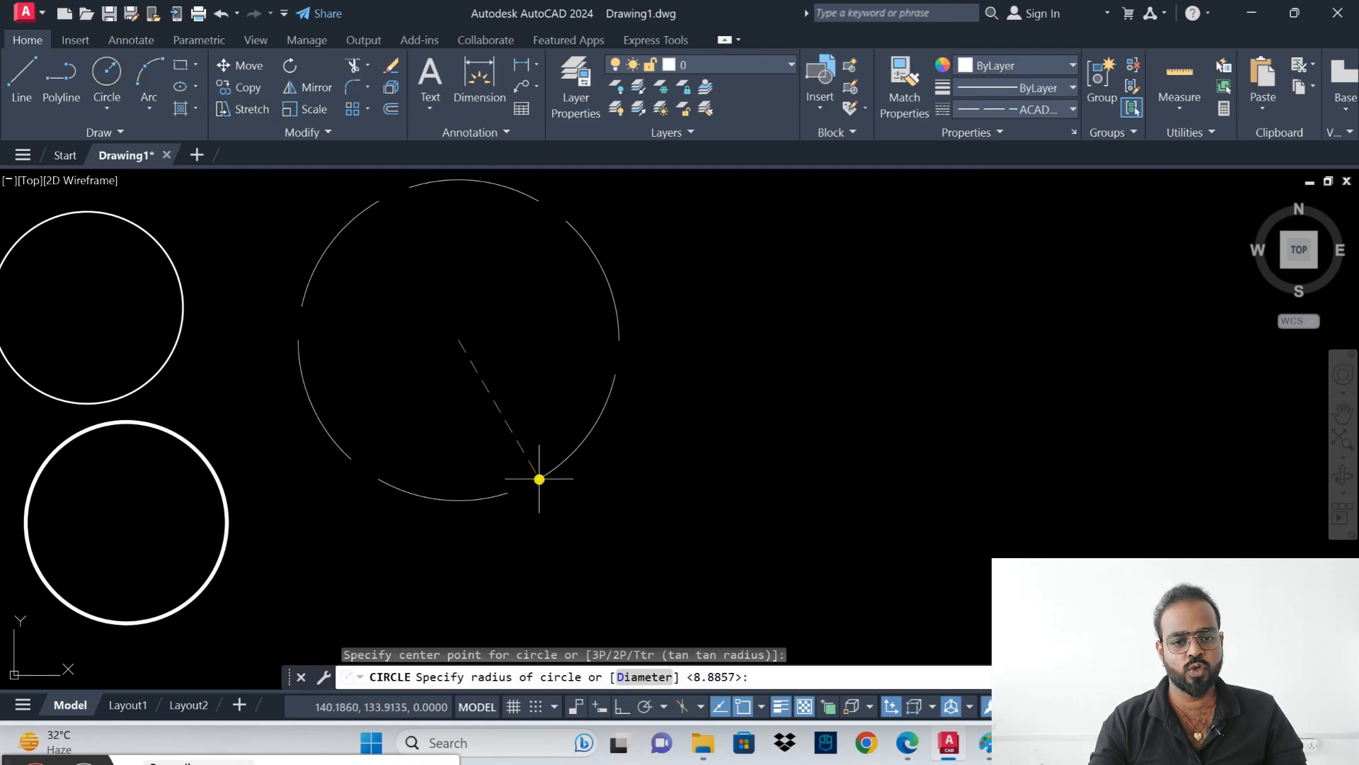
left_click(540, 480)
mouse_move(747, 297)
middle_mouse_down()
mouse_move(689, 370)
mouse_move(679, 354)
middle_mouse_up()
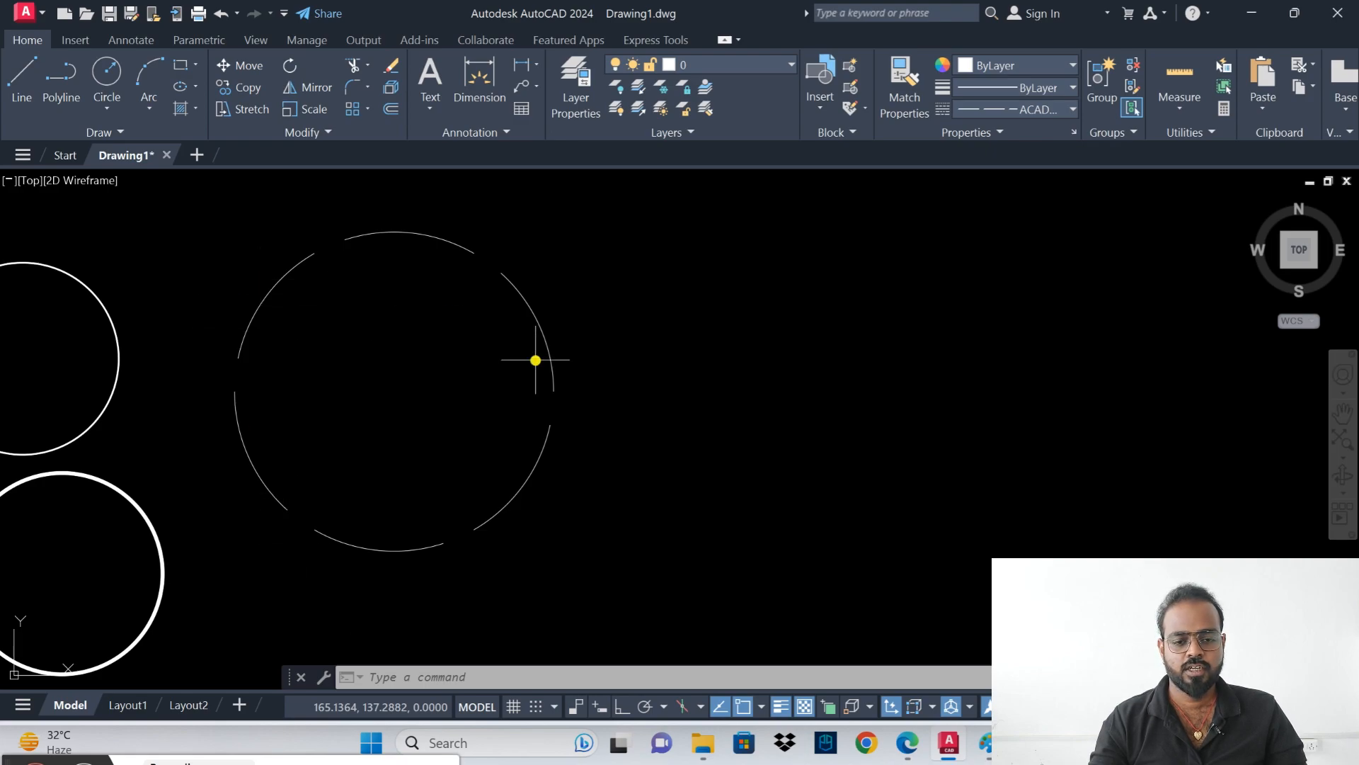
- Open the properties of the dashed circle and set its linetype scale to 0.5
left_click(604, 270)
left_click(492, 343)
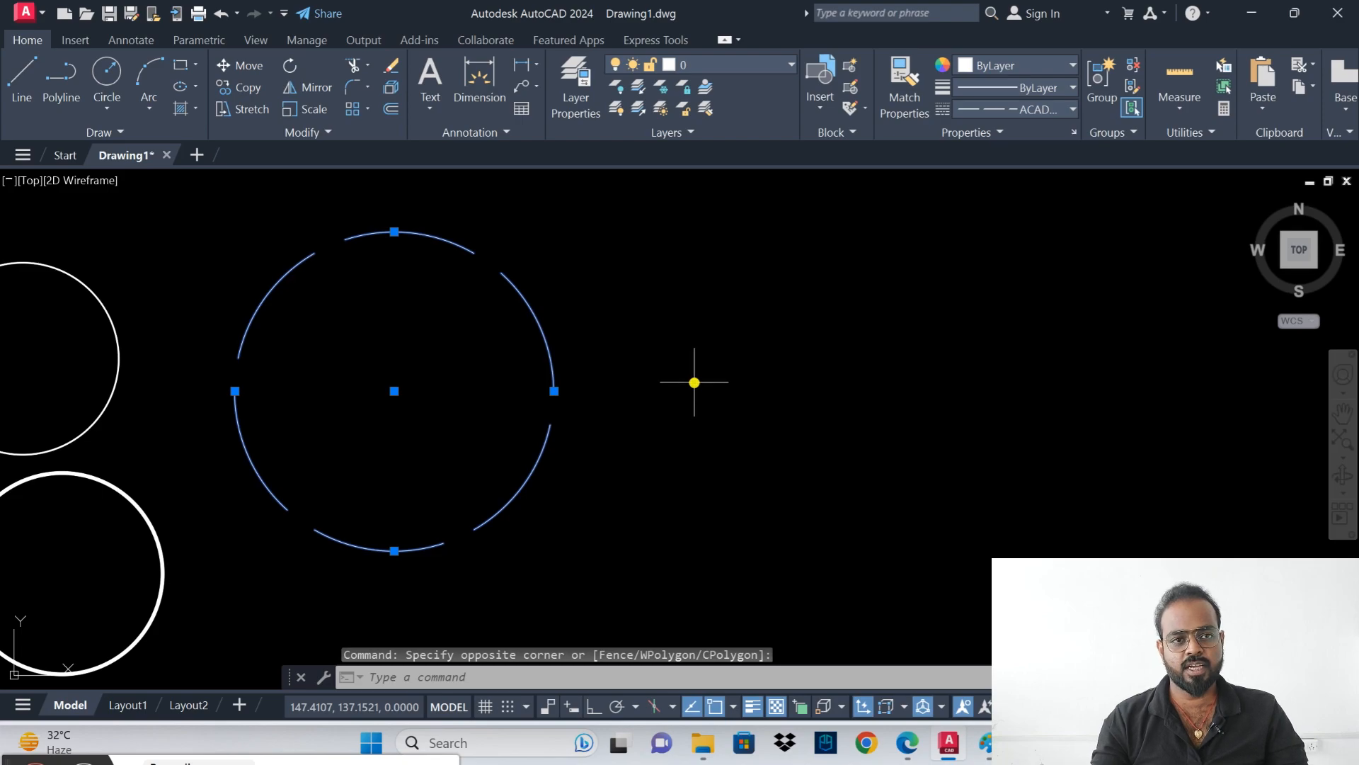
type("pr")
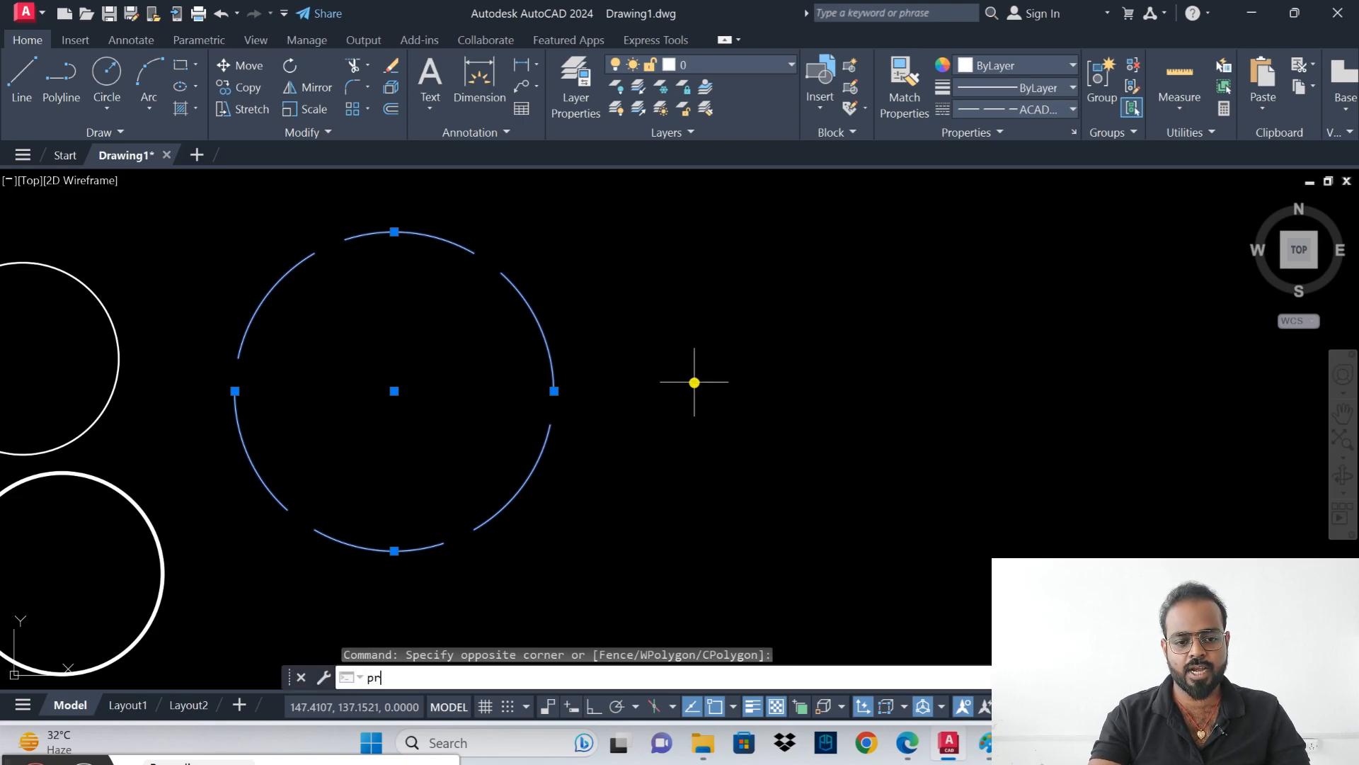
key("Return")
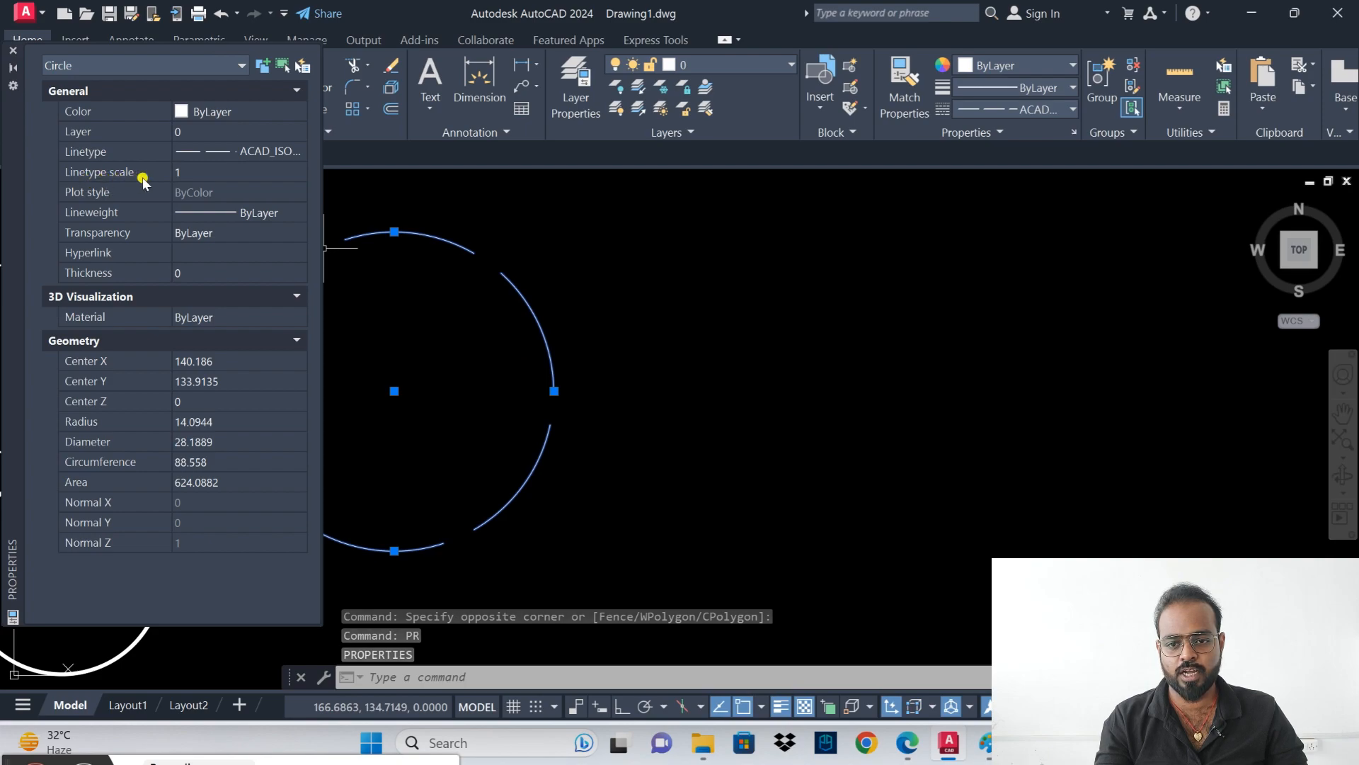
left_click(182, 173)
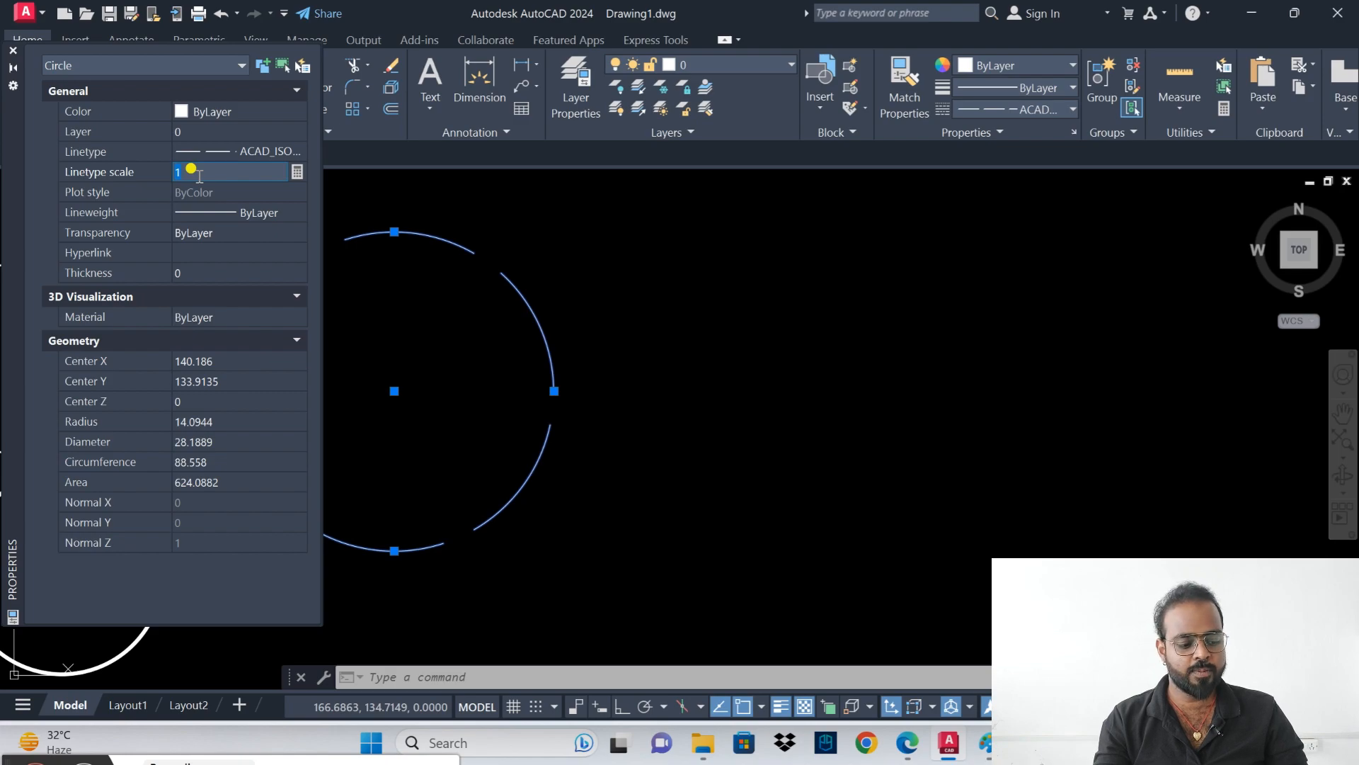
key("Return")
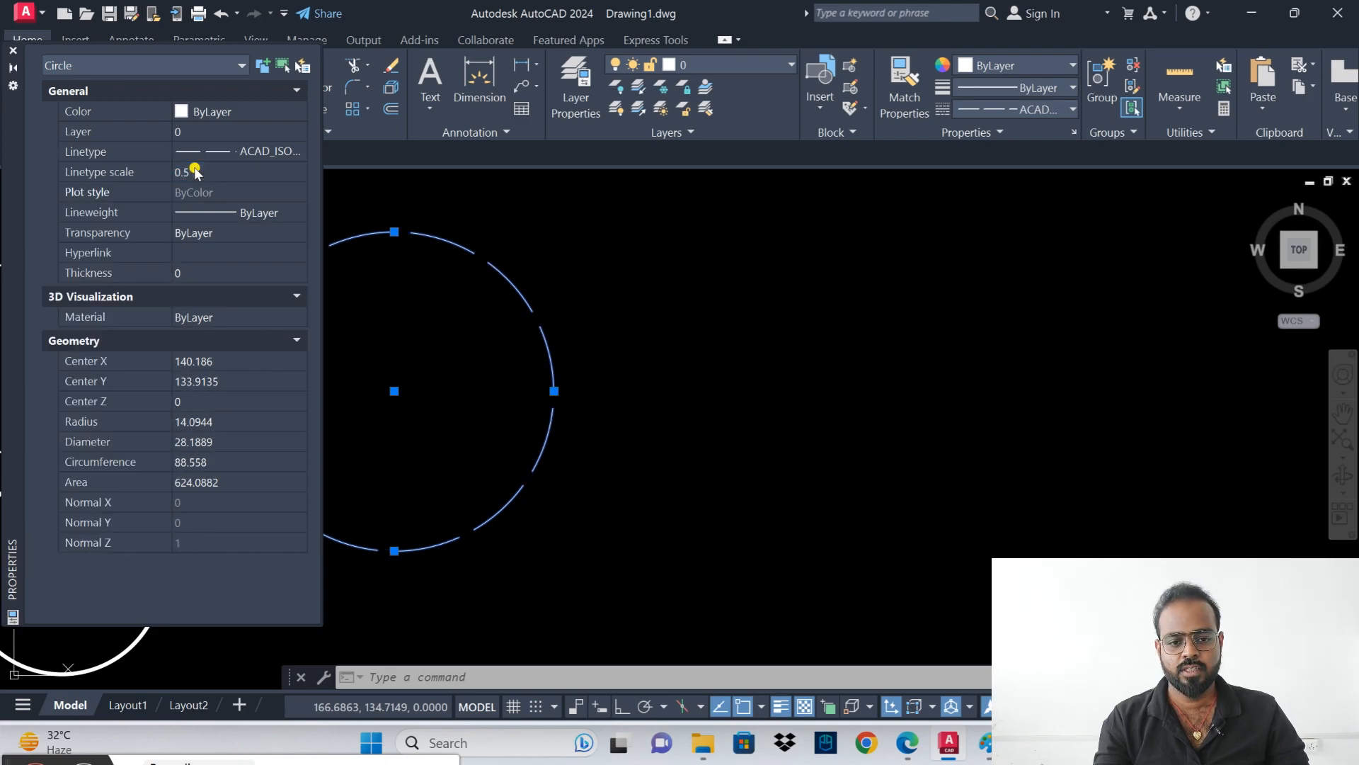
- Set the dashed circle's linetype scale to 0.2
left_click(192, 173)
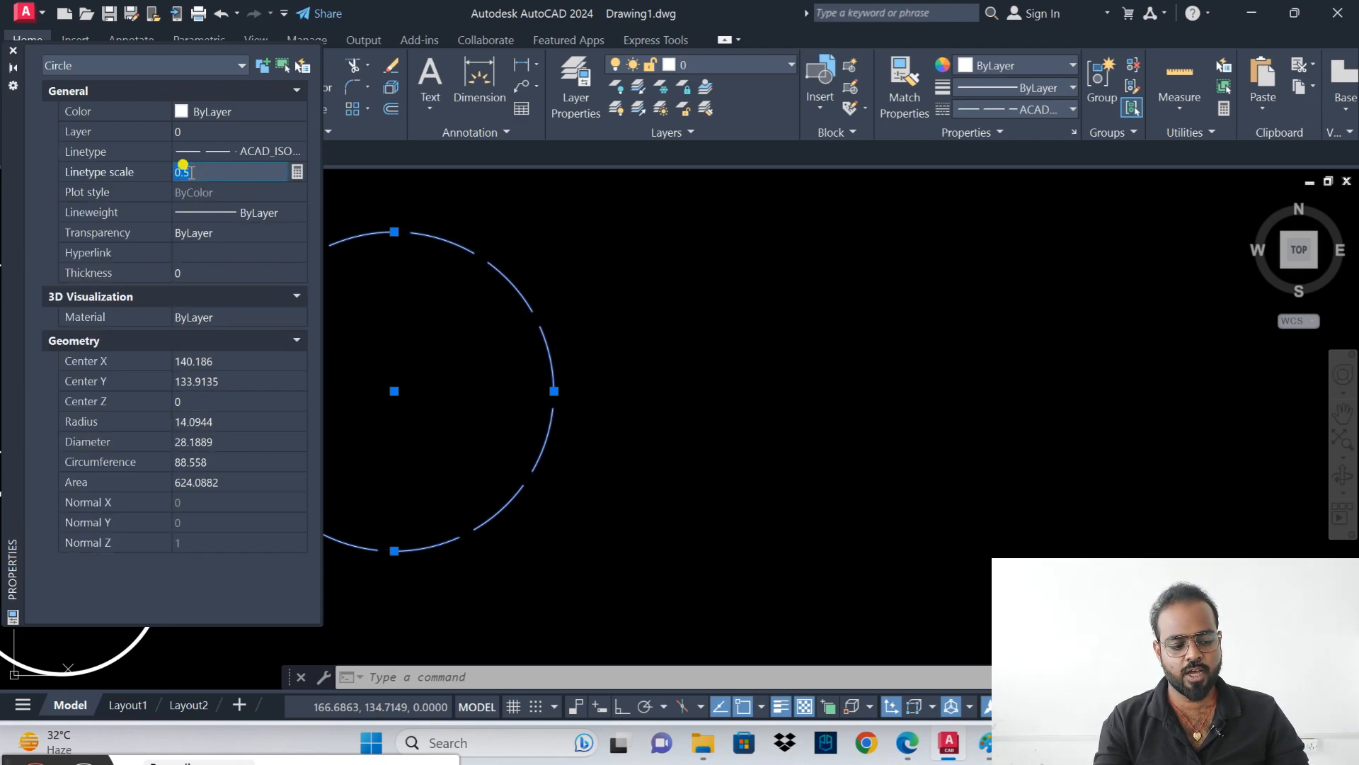
type("0.2")
key("Return")
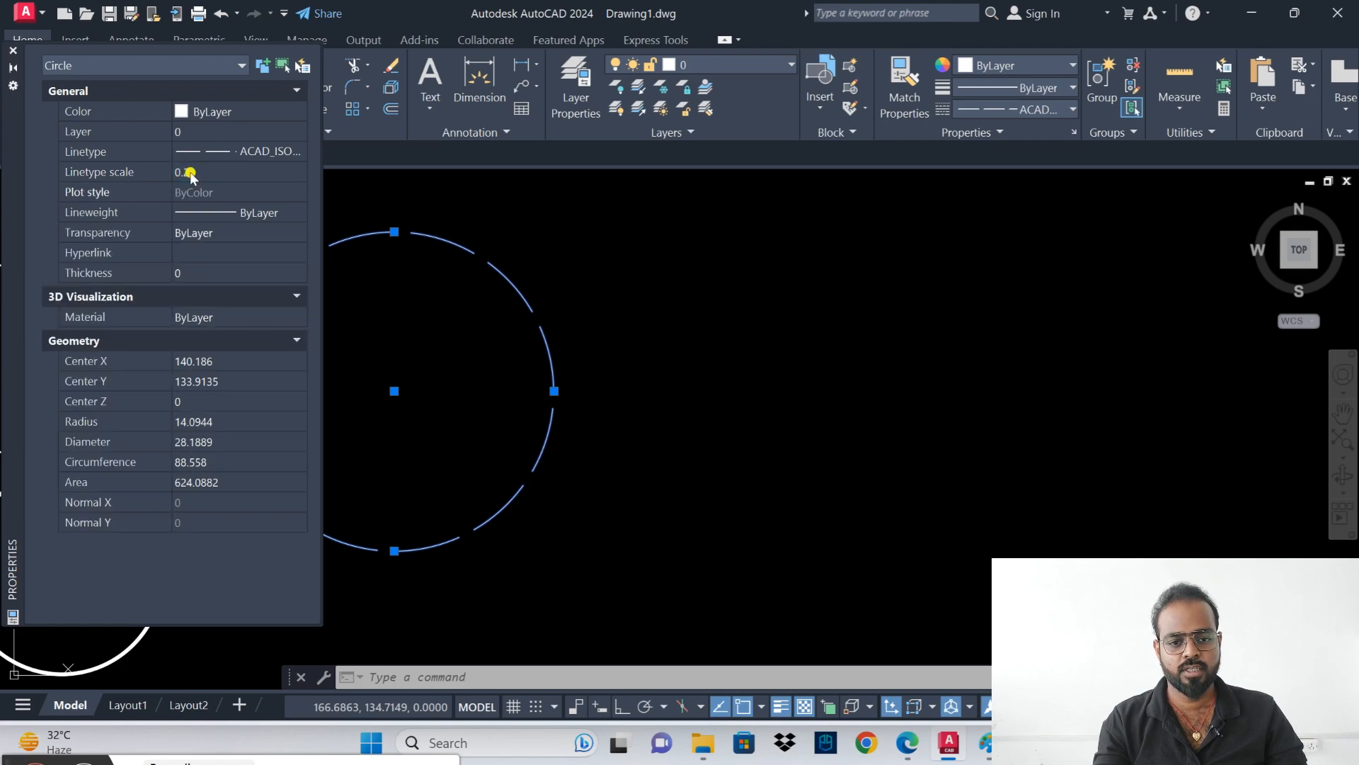
- Set the dashed circle's linetype scale to 0.1, close its properties and deselect it
left_click(191, 171)
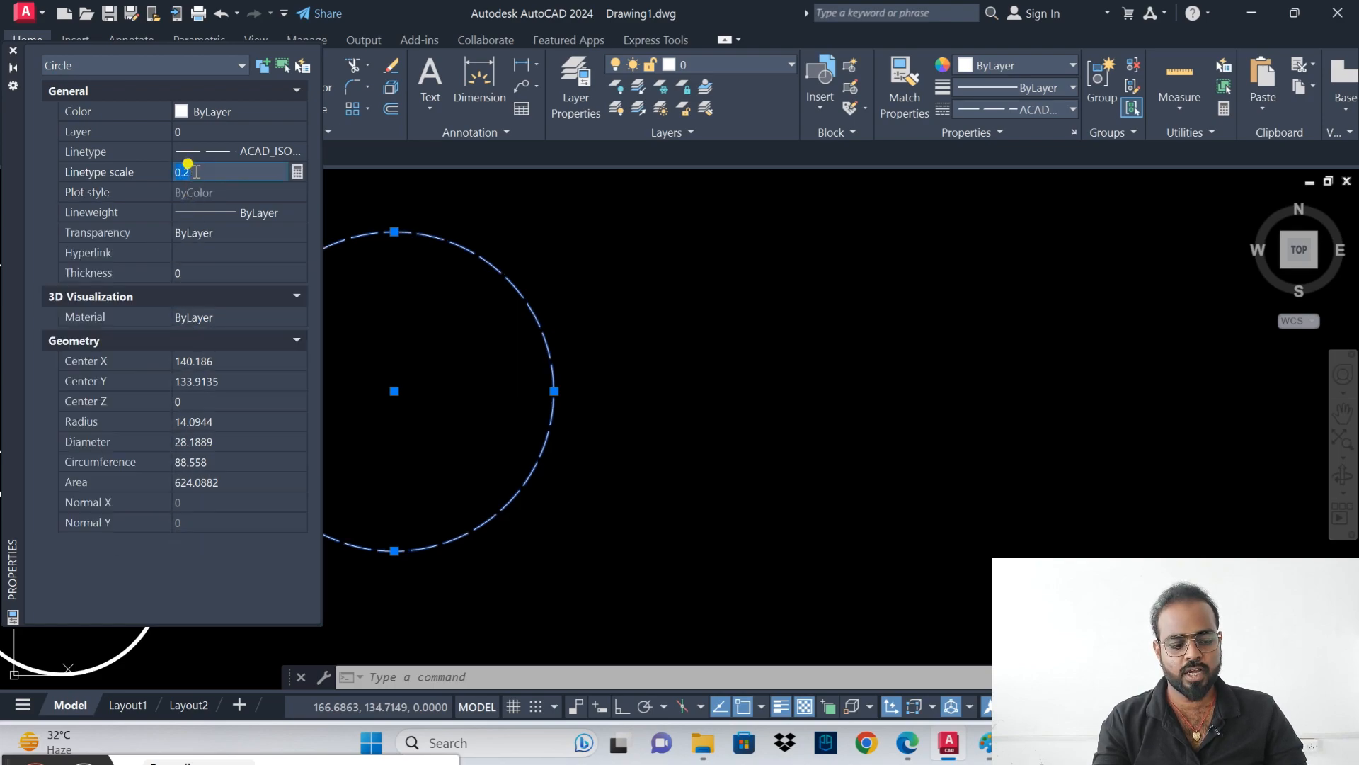
key("Return")
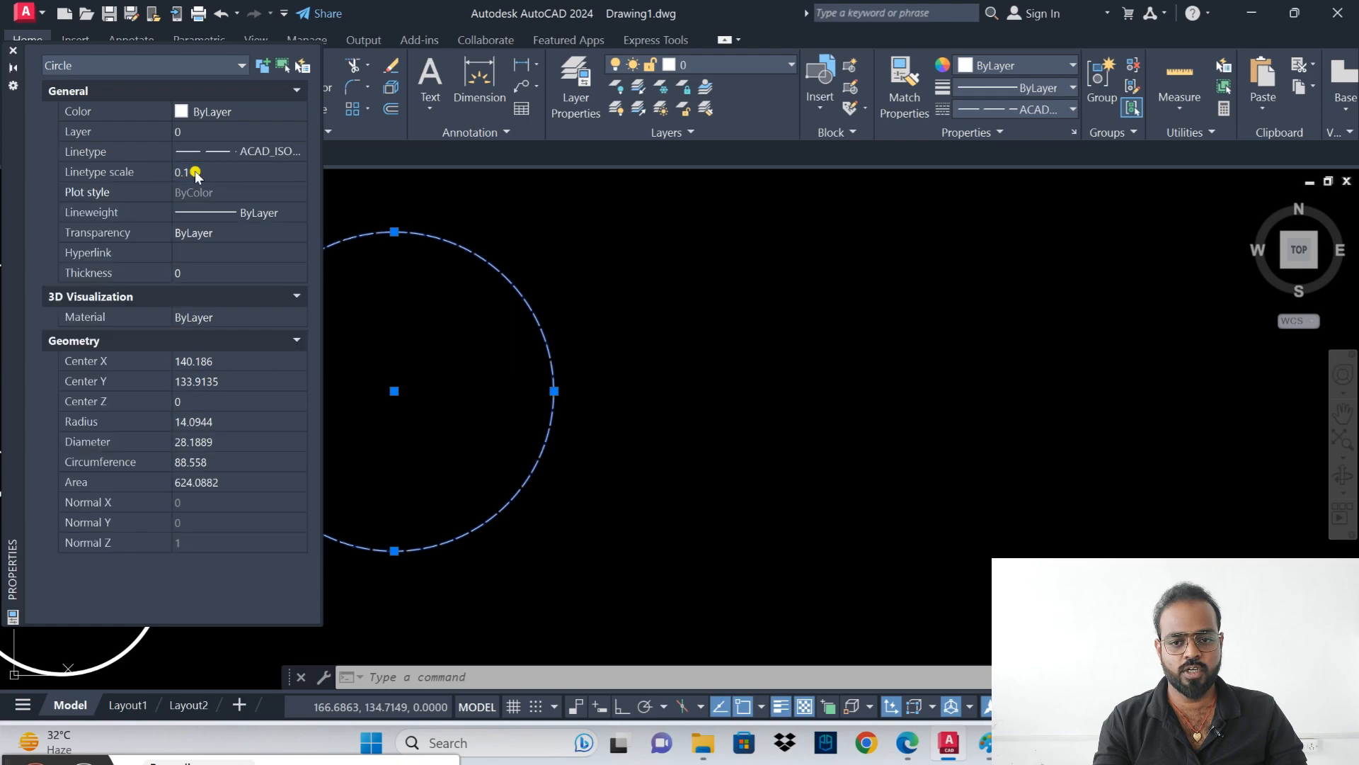
left_click(12, 56)
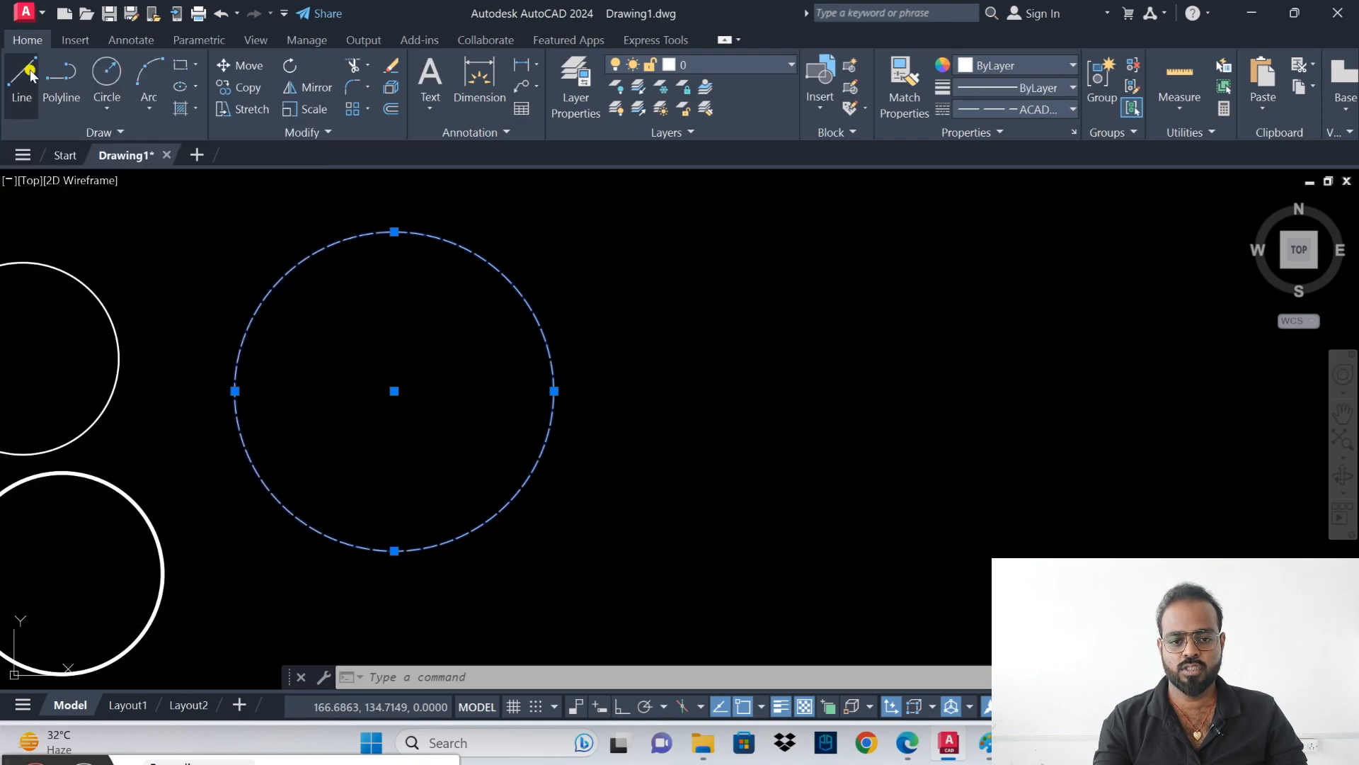
key("Escape")
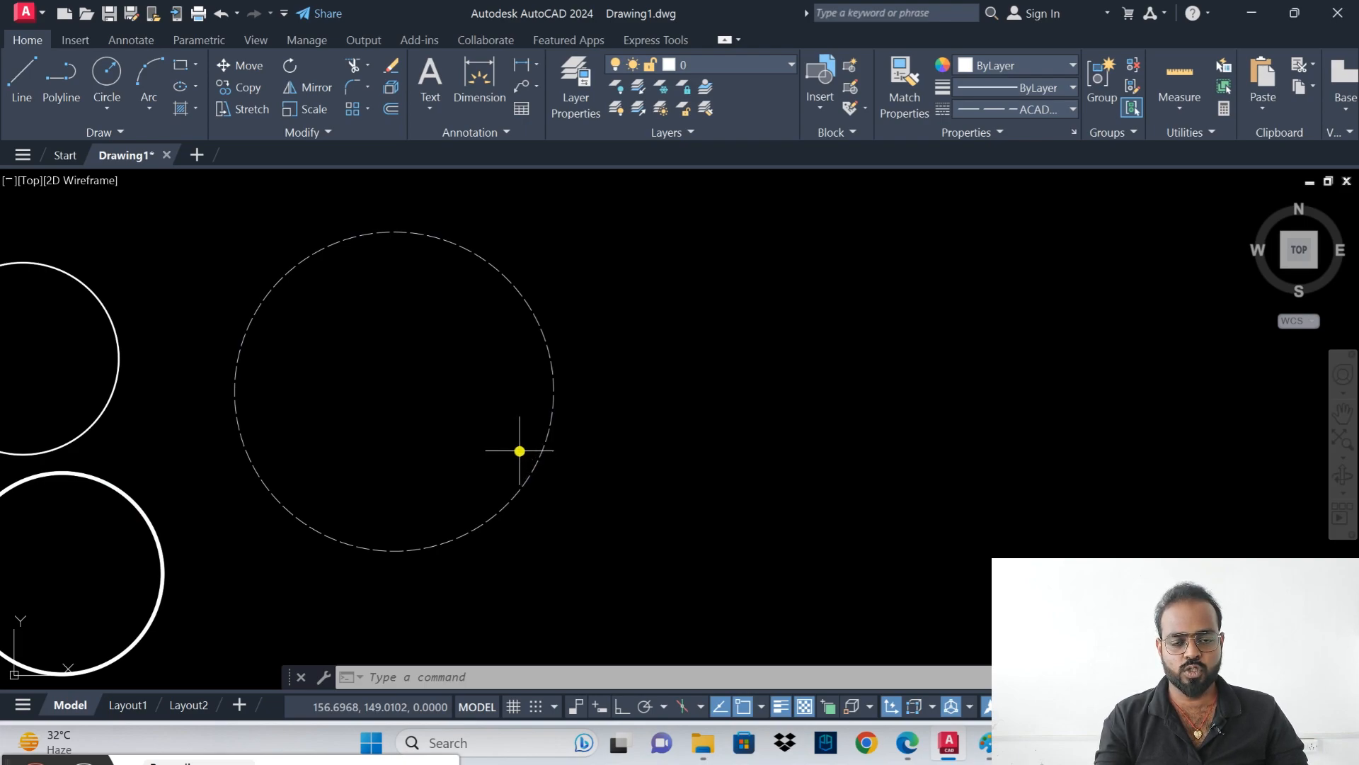
- Set the dashed circle's color to Yellow in its properties, close them and deselect the circle
left_click(555, 283)
left_click(470, 337)
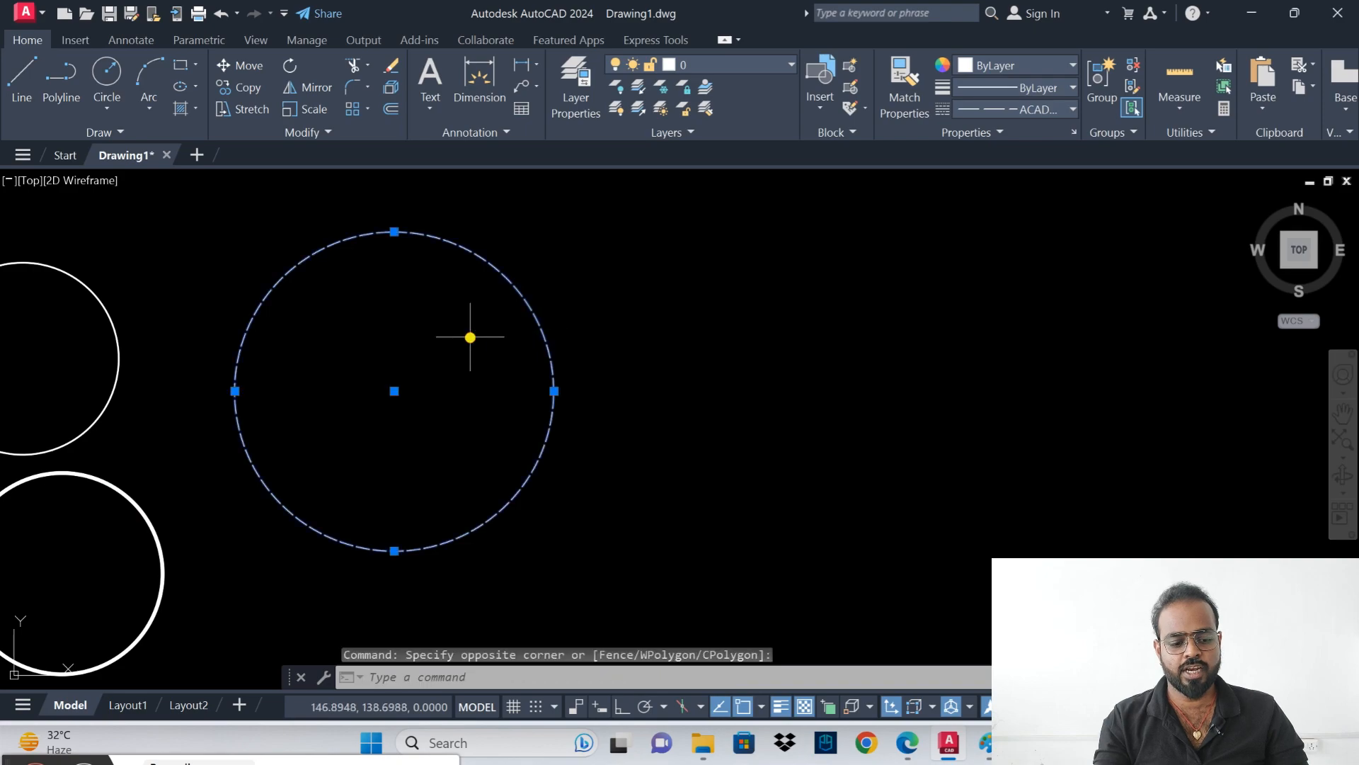
type("pr")
key("Return")
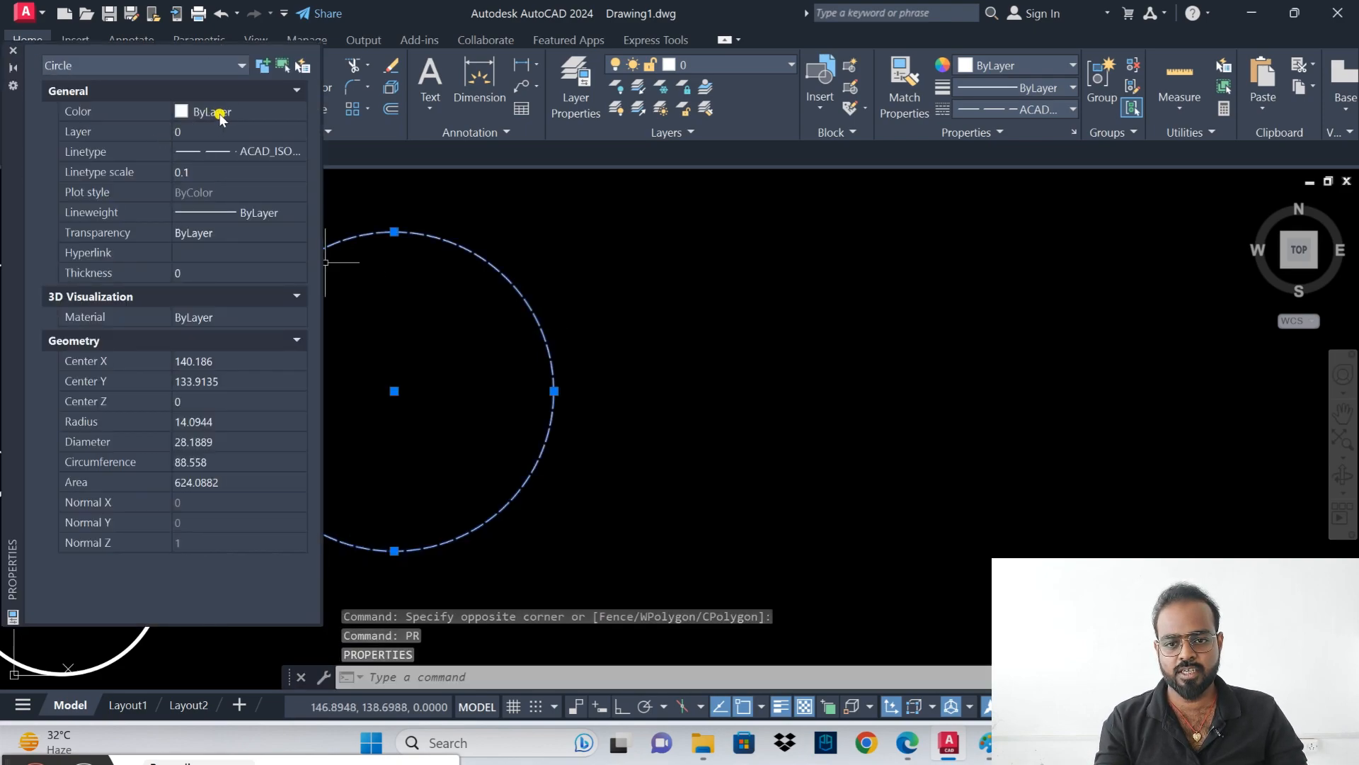
left_click(234, 115)
left_click(296, 113)
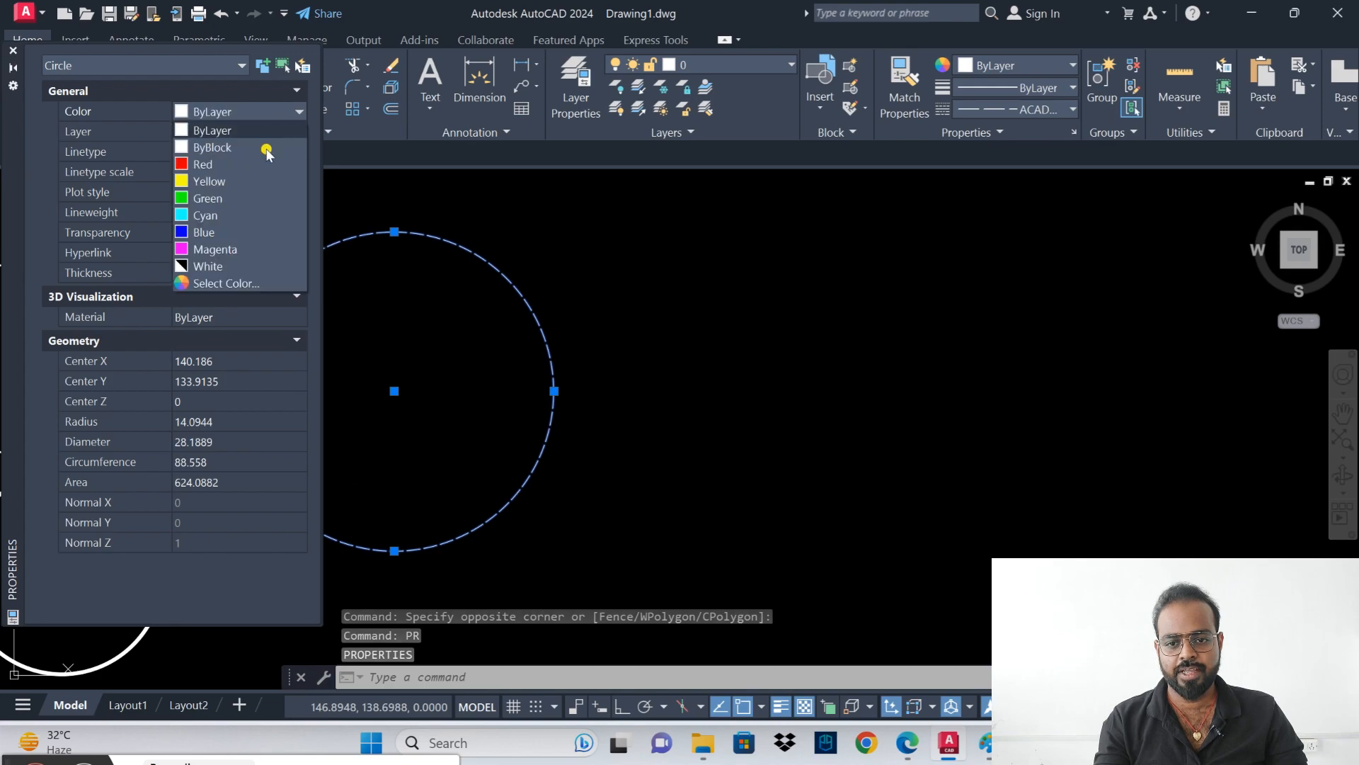
left_click(210, 180)
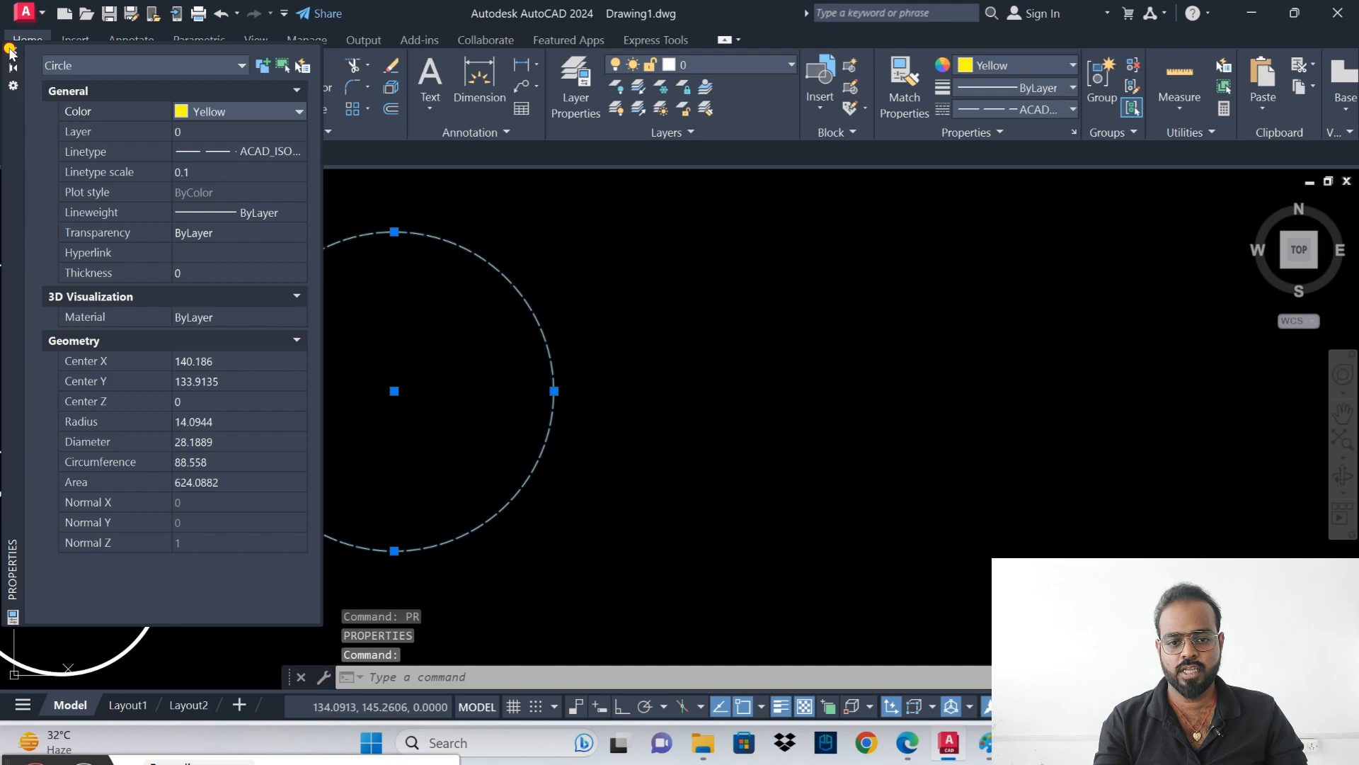
left_click(10, 51)
key("Escape")
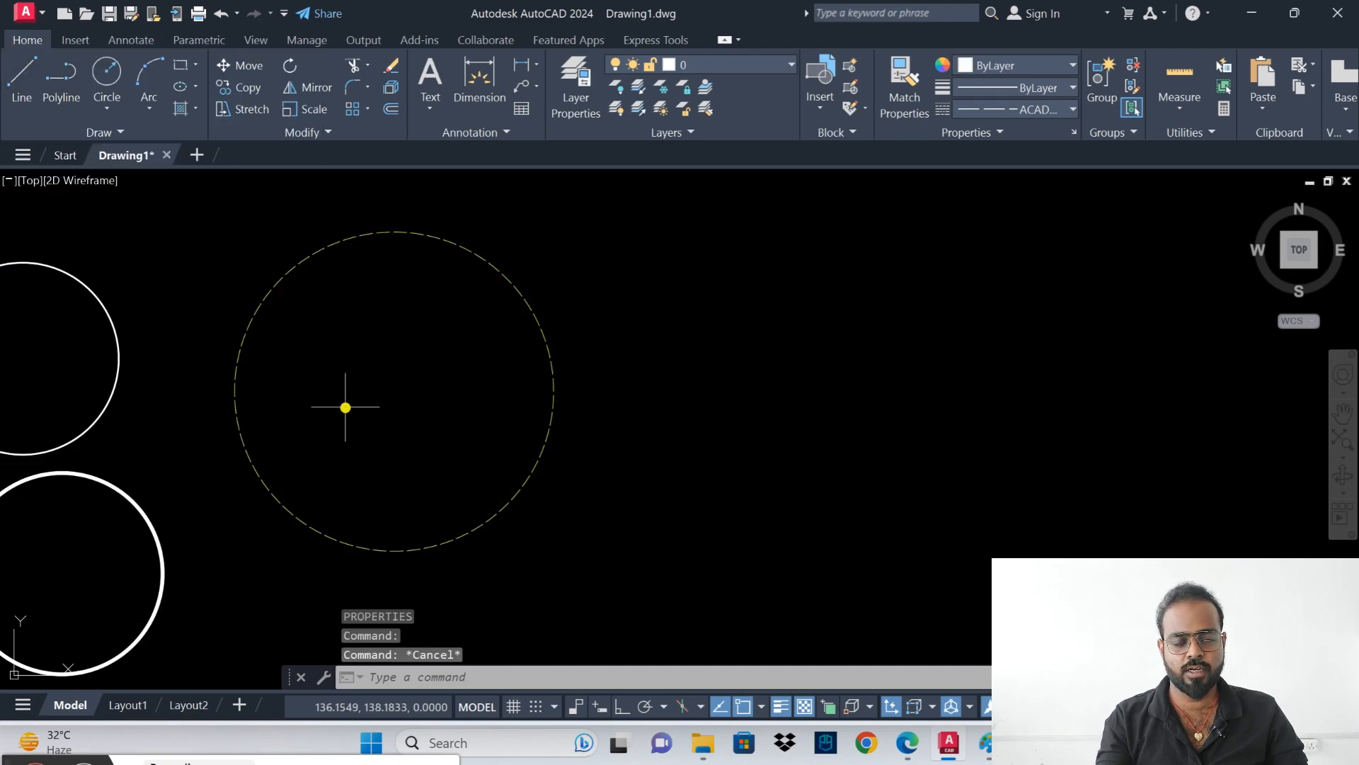
- Reopen the yellow dashed circle's properties and choose ACAD_ISO02W100 as its linetype
left_click(538, 271)
left_click(478, 317)
type("pr")
key("Return")
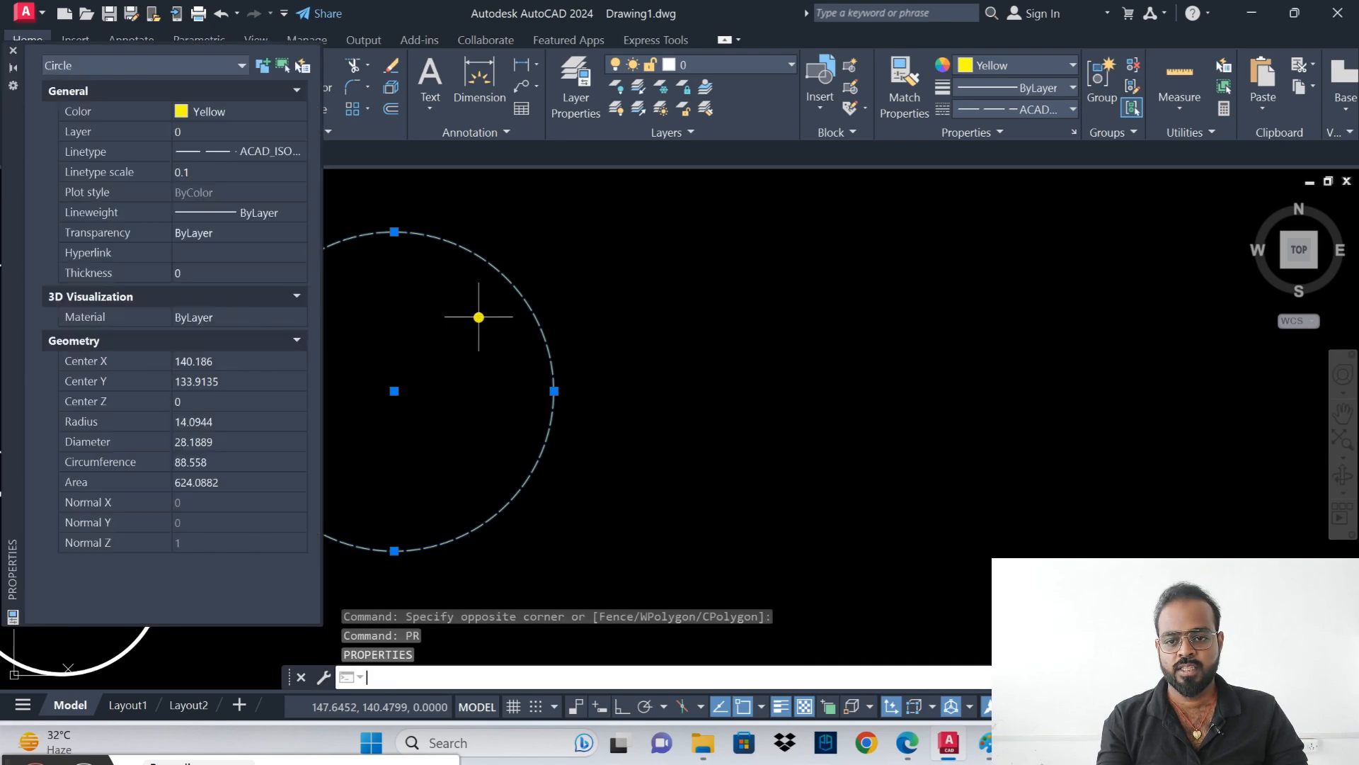
left_click(210, 157)
left_click(298, 152)
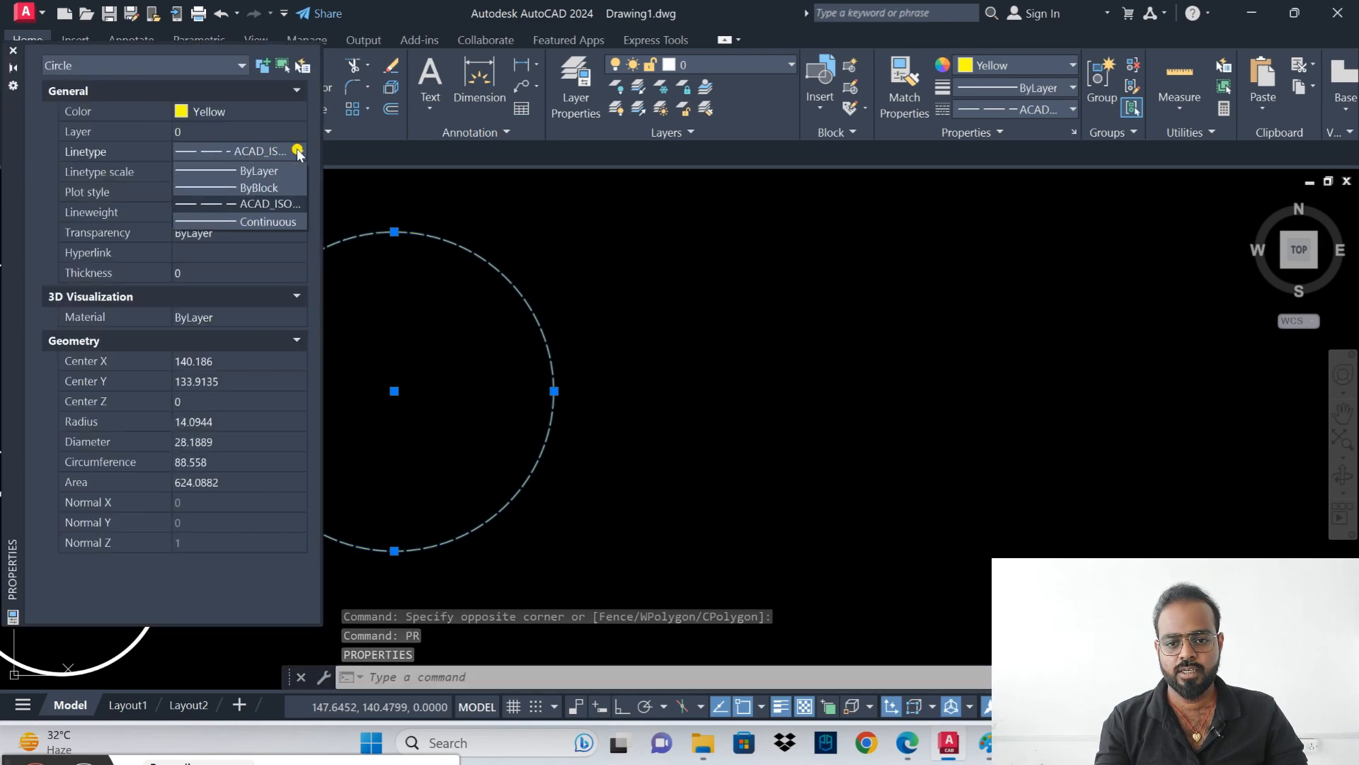
left_click(264, 204)
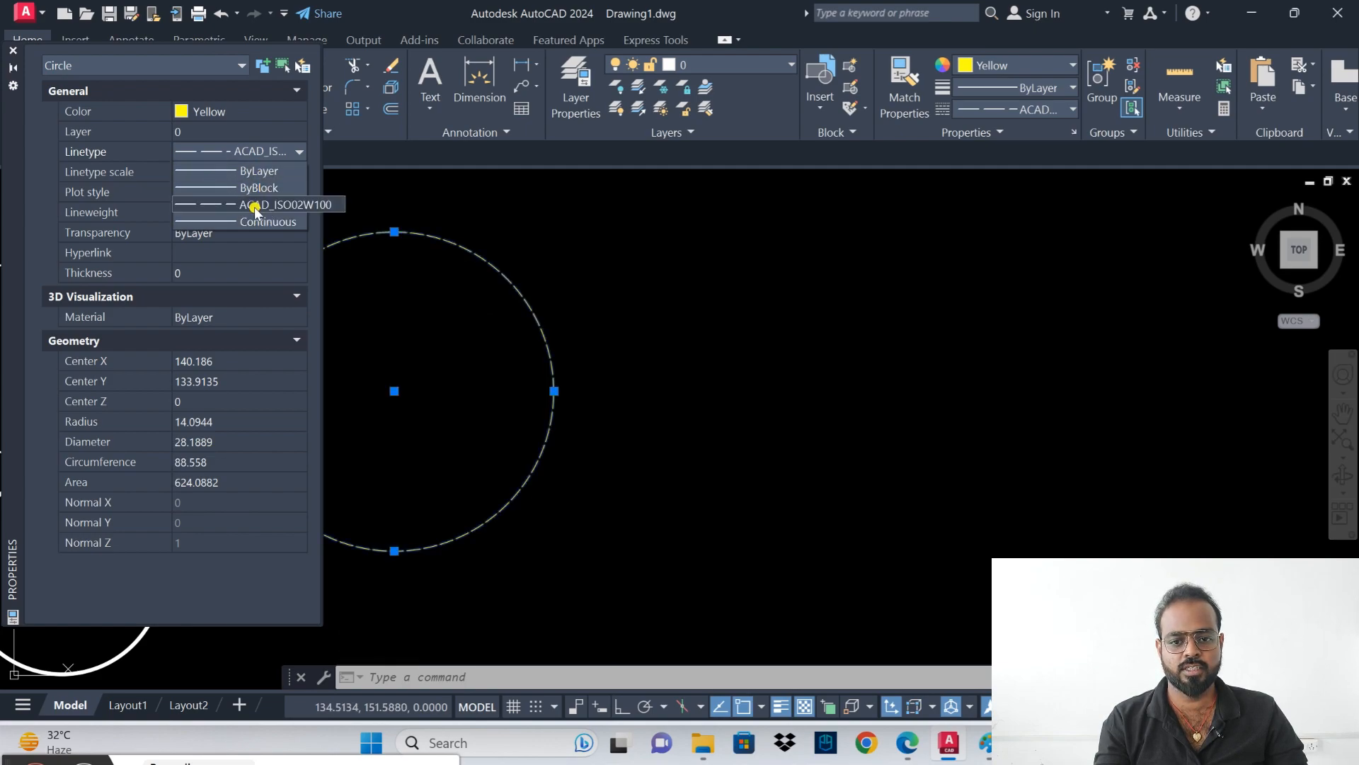
left_click(299, 154)
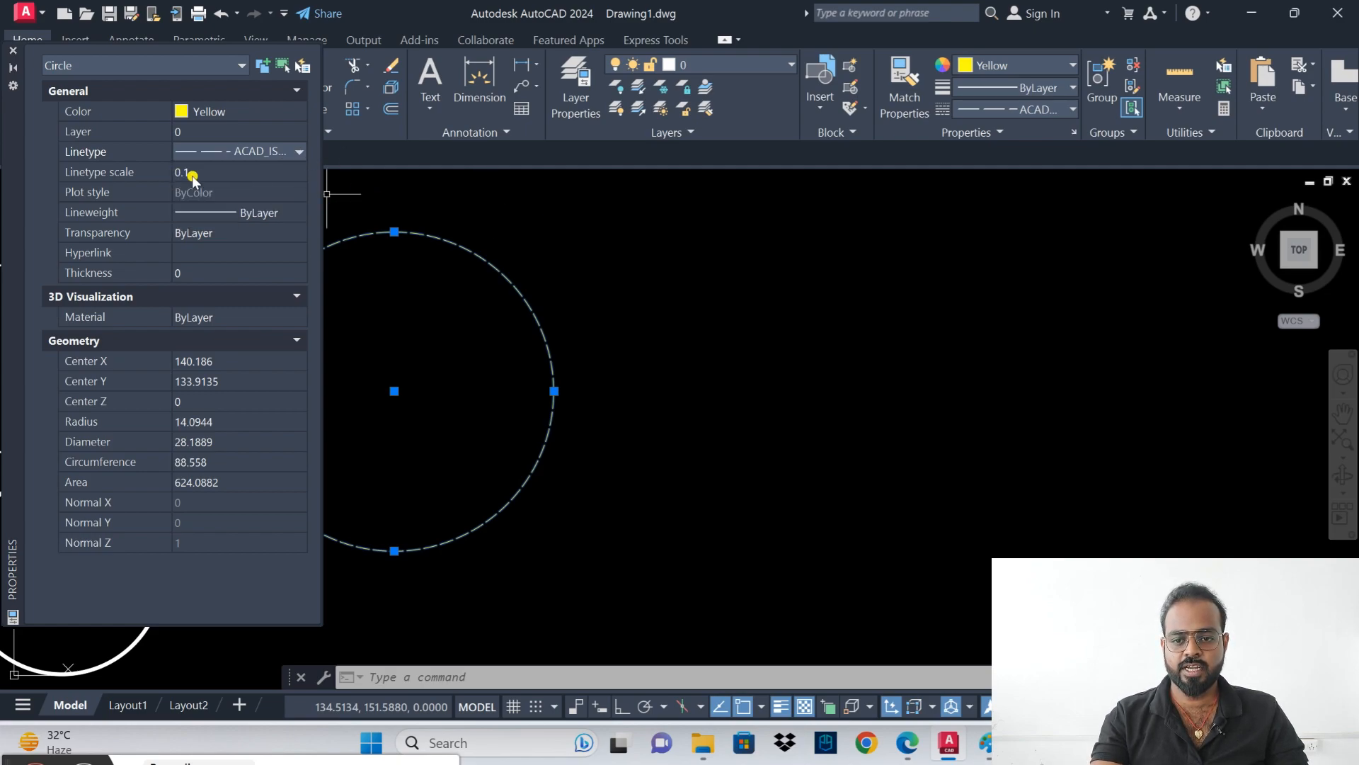
- Set the yellow circle's lineweight to 0.90 mm and deselect it
left_click(268, 224)
left_click(299, 212)
scroll(257, 320, "down", 3)
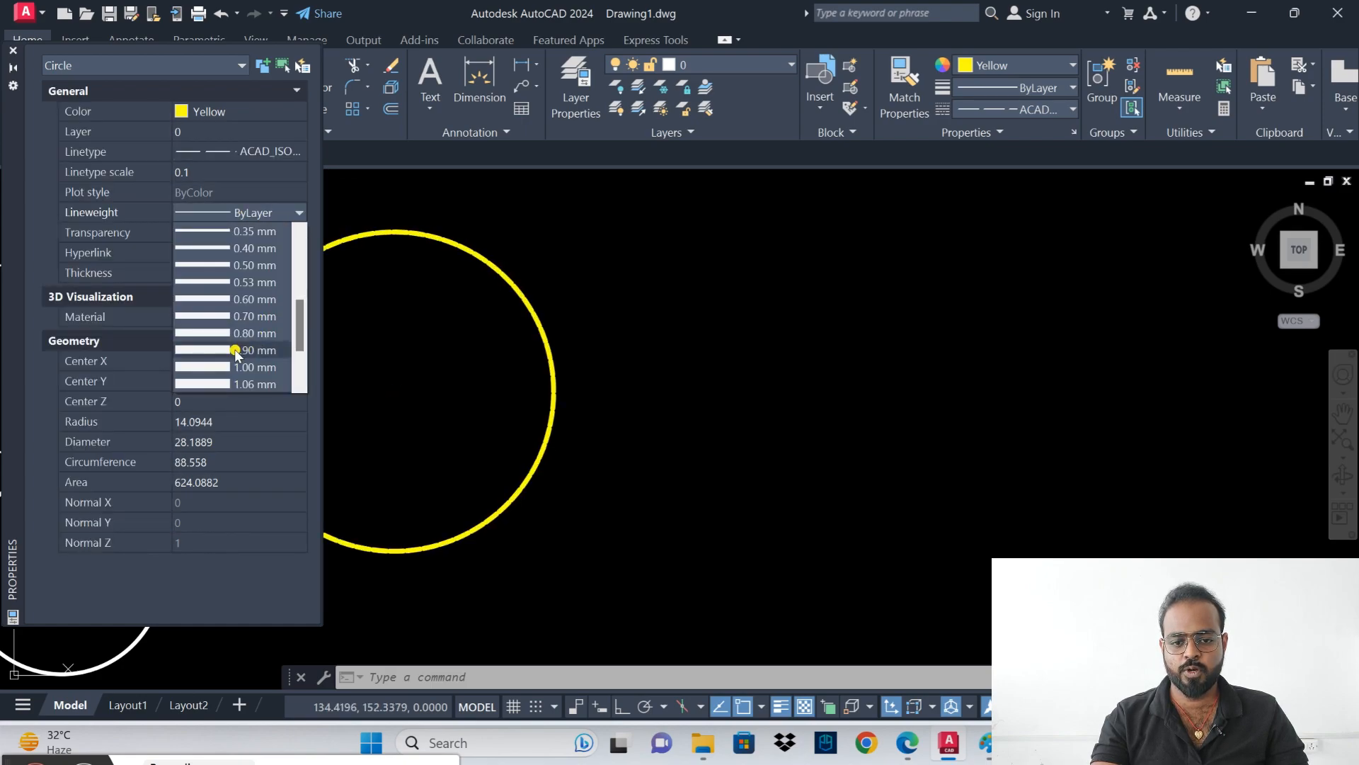
left_click(236, 350)
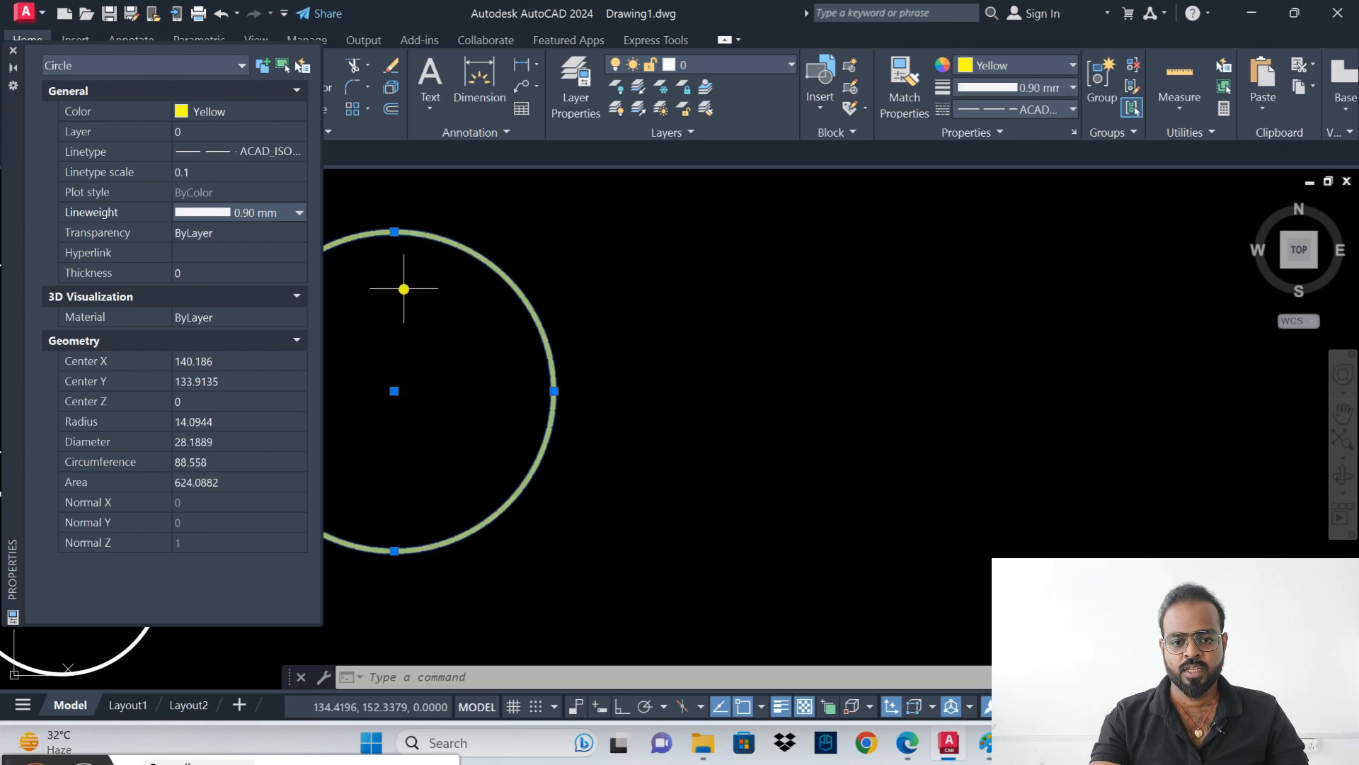
key("Escape")
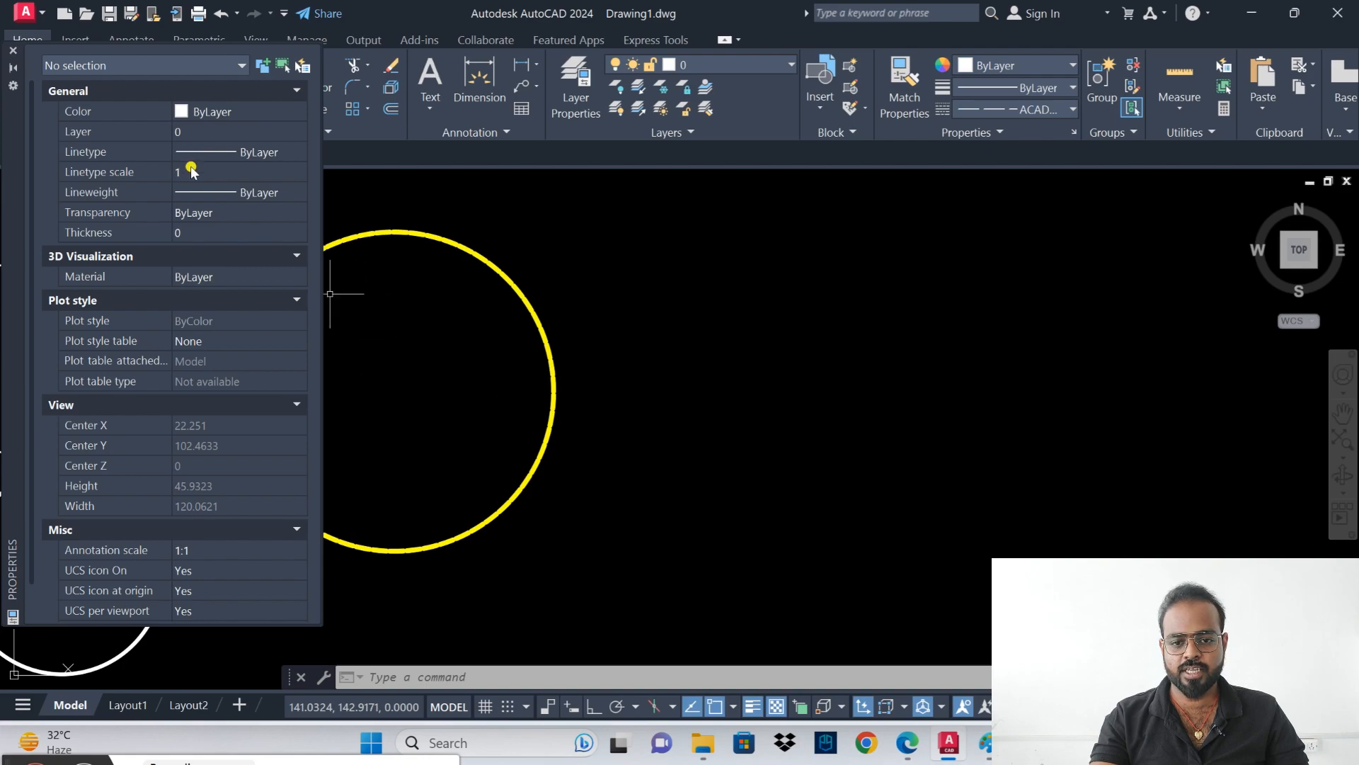
- Set the yellow circle's linetype scale to 0.5, close its properties and deselect it
left_click(545, 225)
left_click(434, 294)
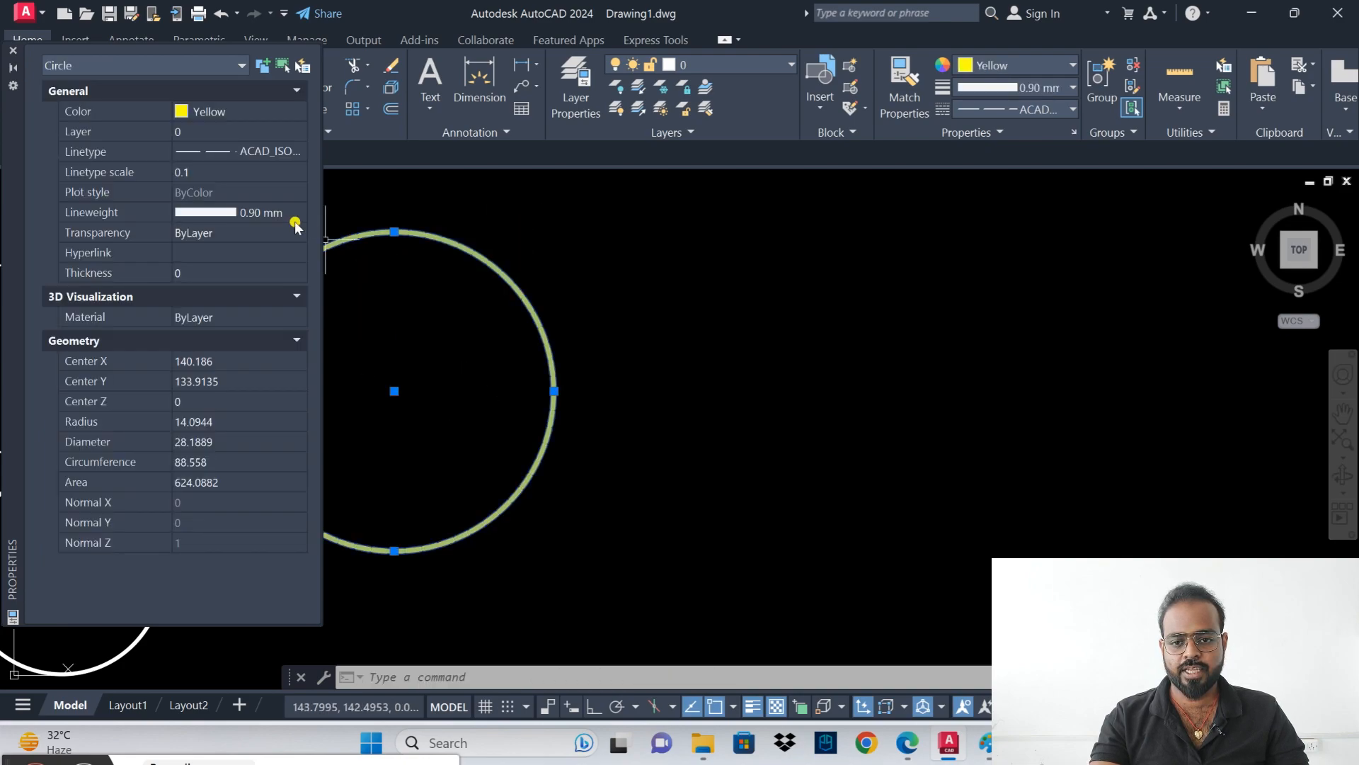
left_click(206, 173)
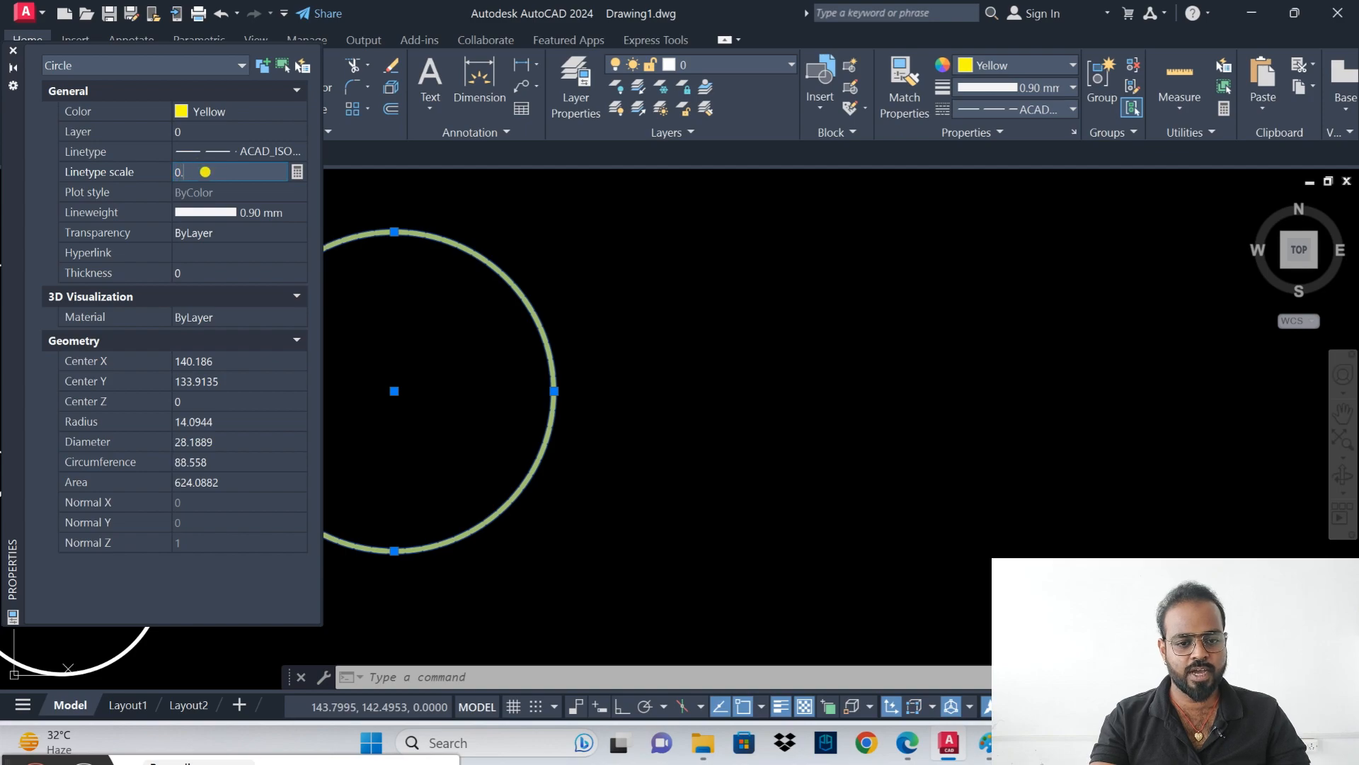
type("0.5")
key("Return")
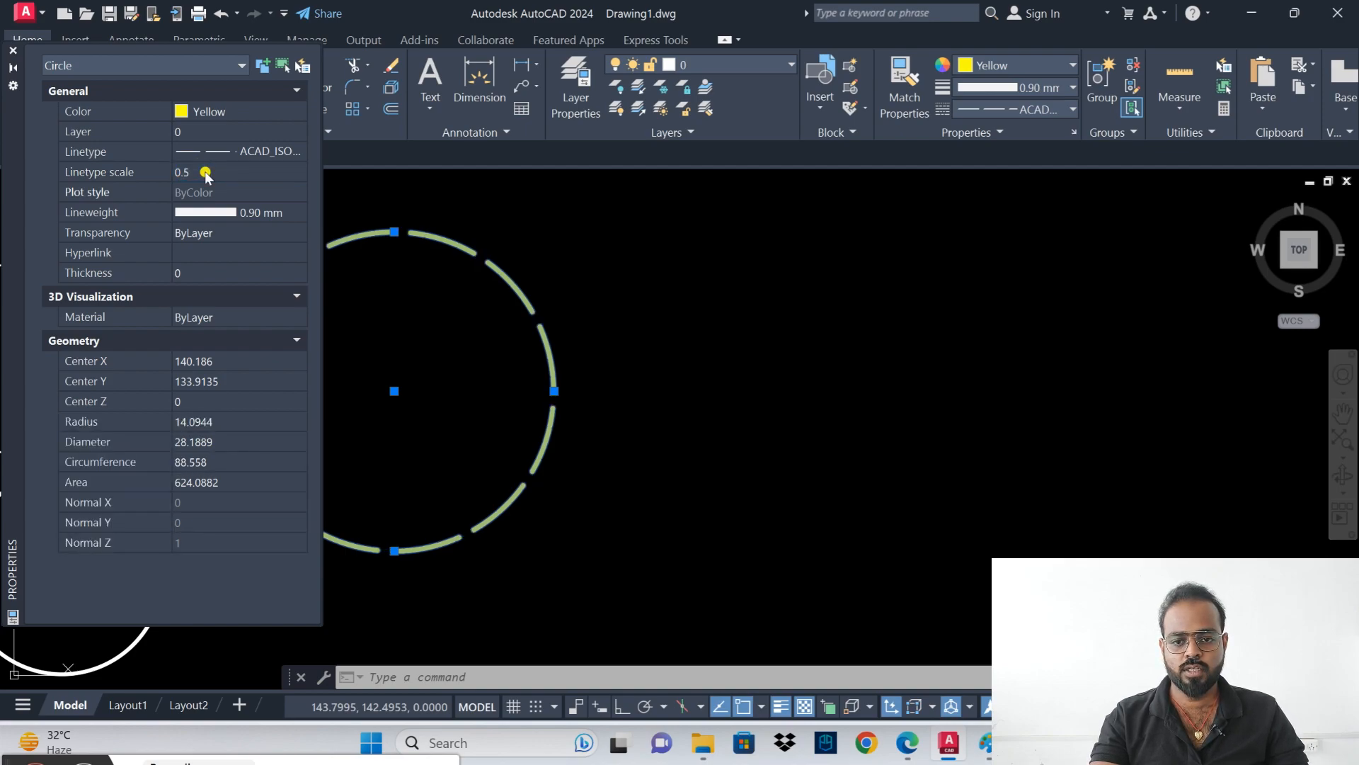
left_click(12, 54)
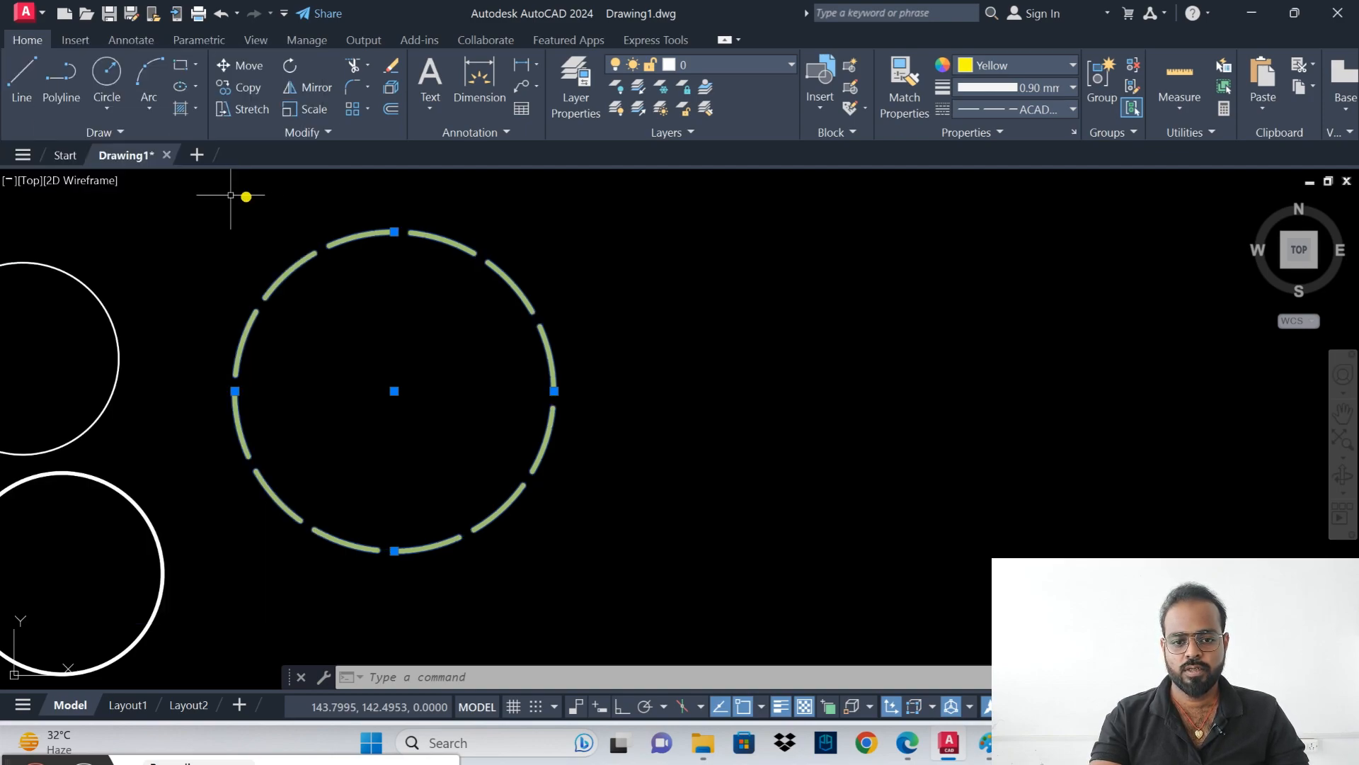
key("Escape")
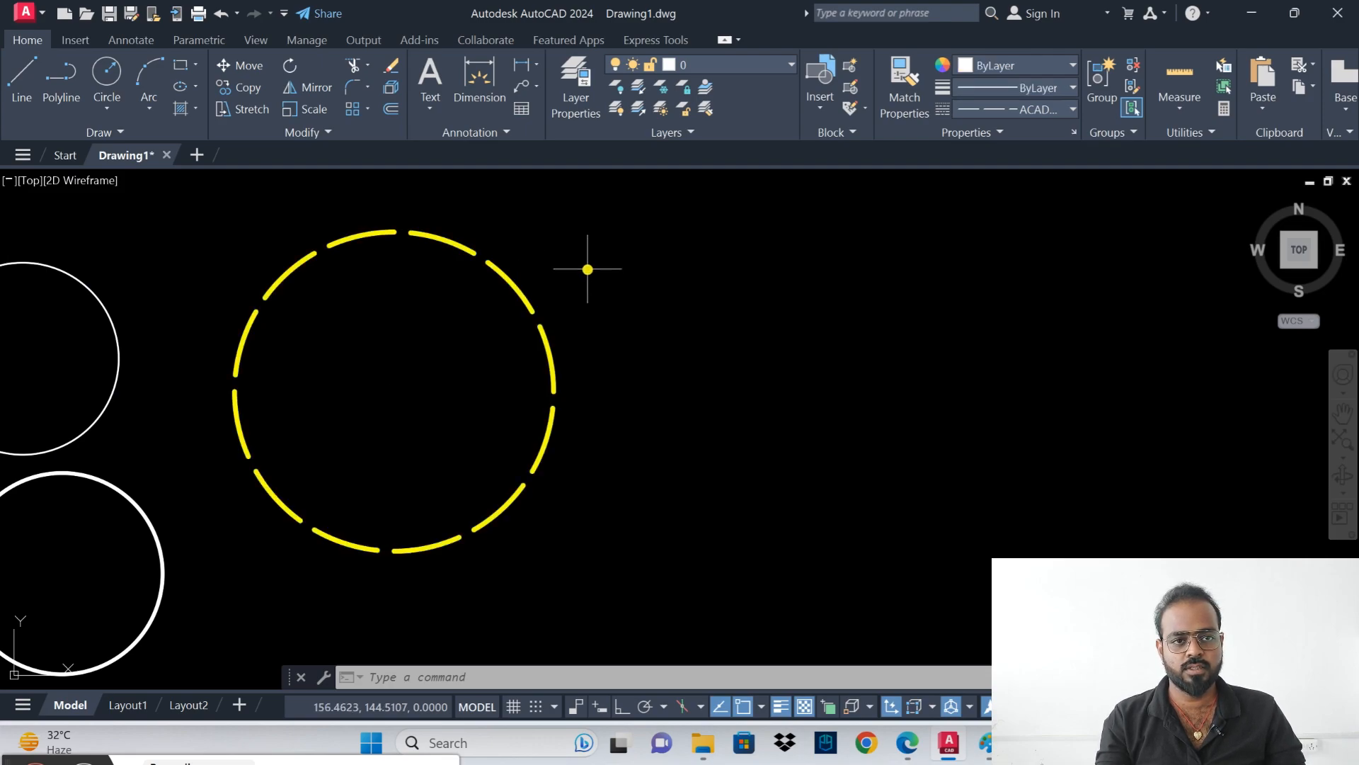
- Set the current linetype for new objects to ByLayer
left_click(1010, 112)
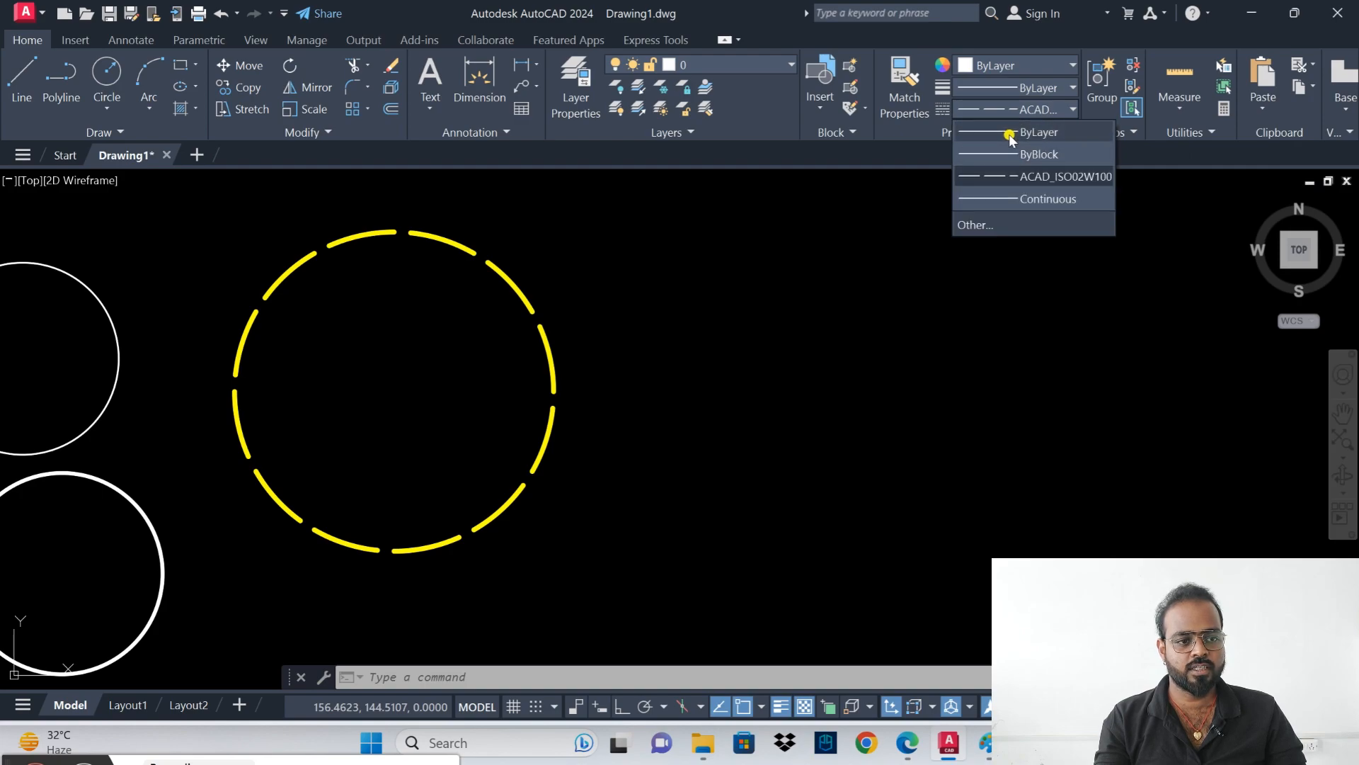
left_click(1010, 135)
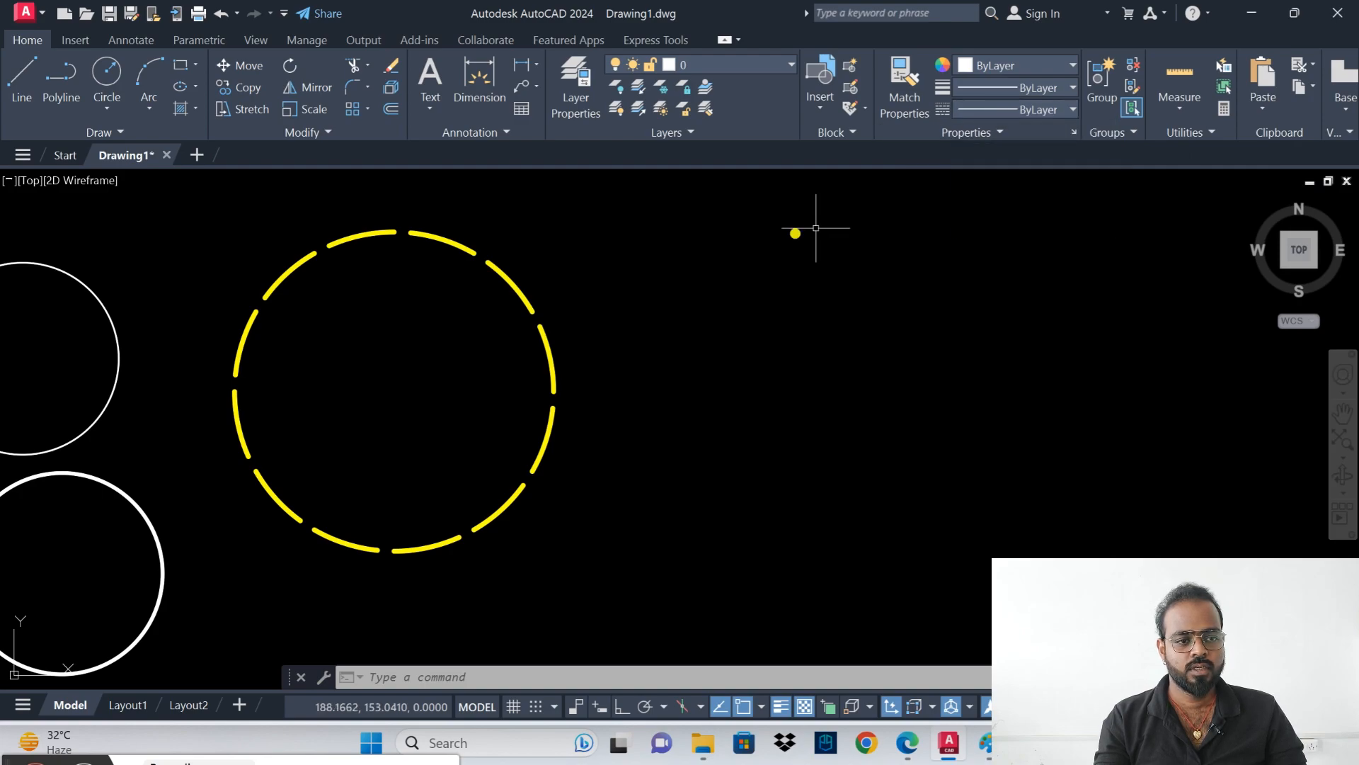
left_click(969, 134)
left_click(850, 292)
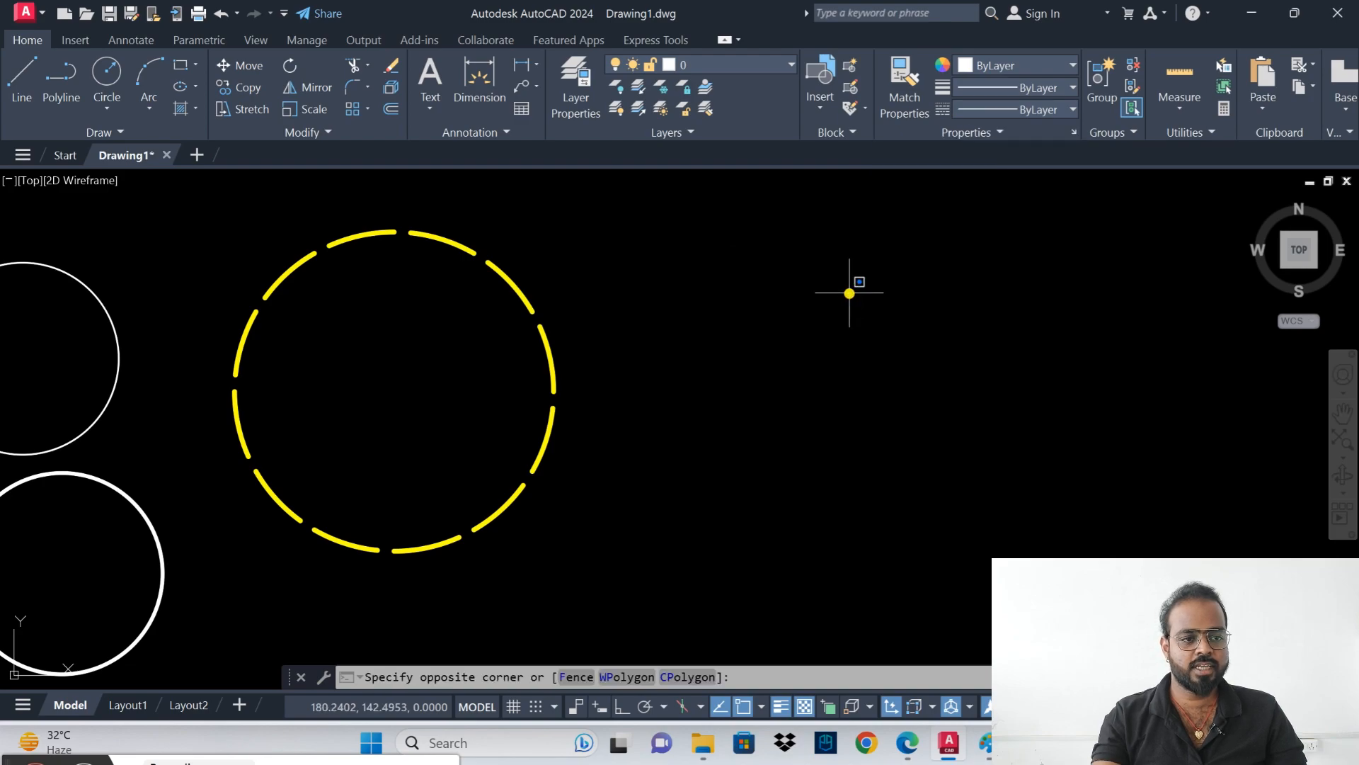
left_click(961, 225)
left_click(998, 135)
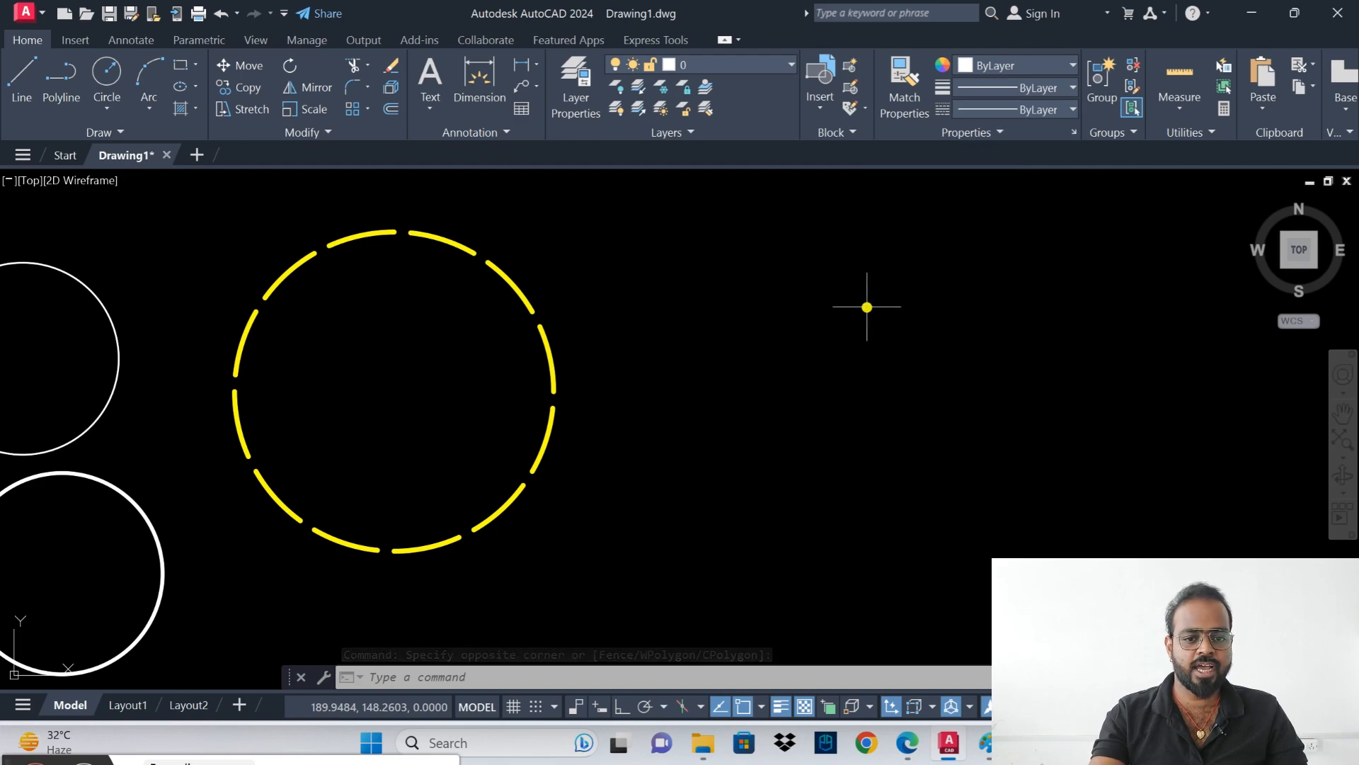
key("Escape")
- Raise the transparency of the yellow dashed circle partway and deselect it
left_click(582, 275)
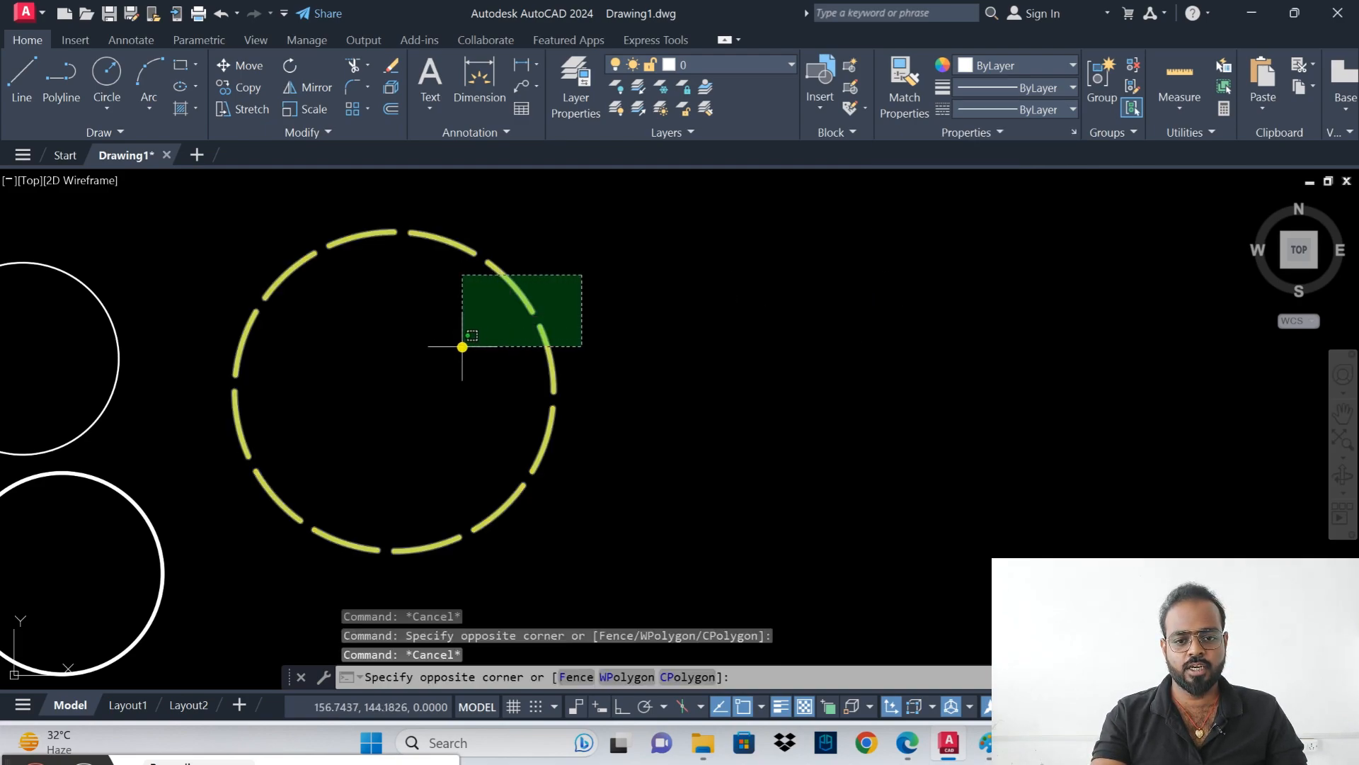
left_click(469, 342)
left_click(997, 133)
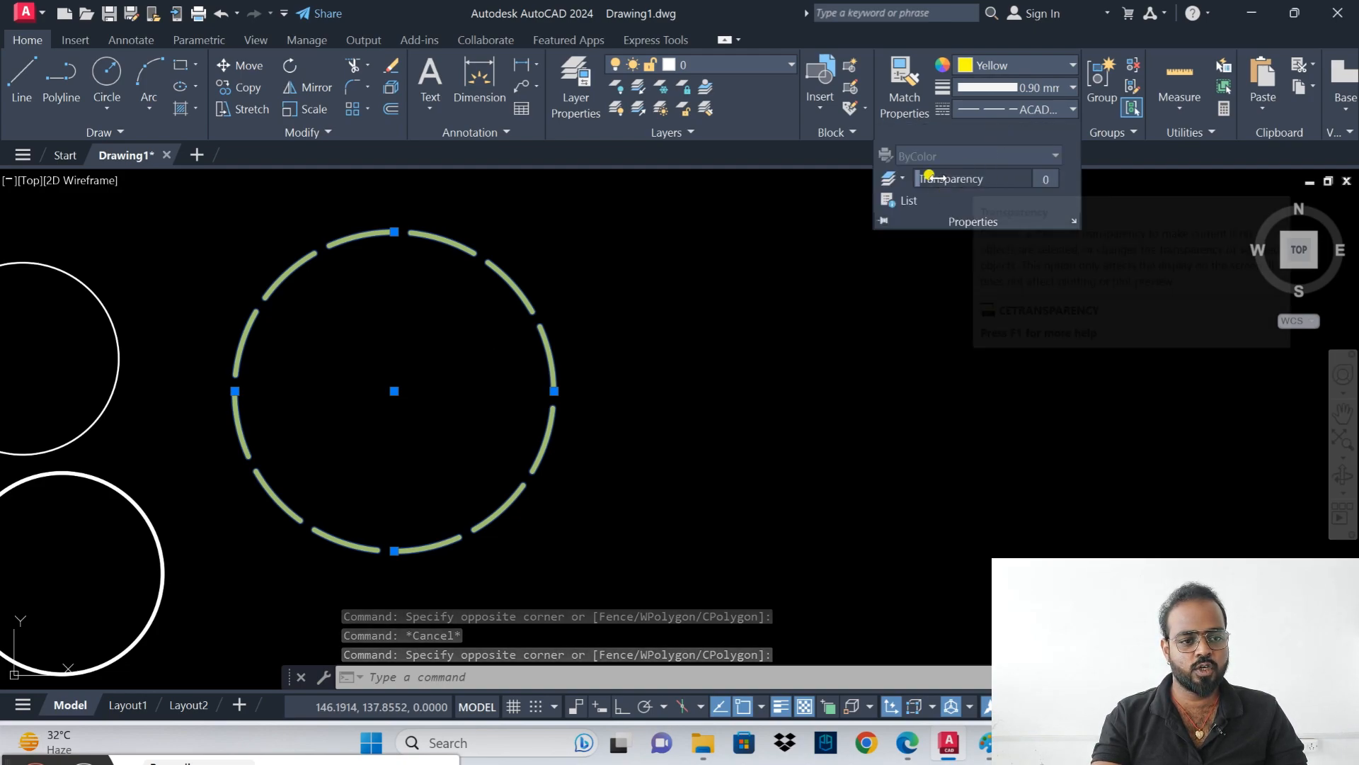
left_click_drag(919, 178, 1019, 174)
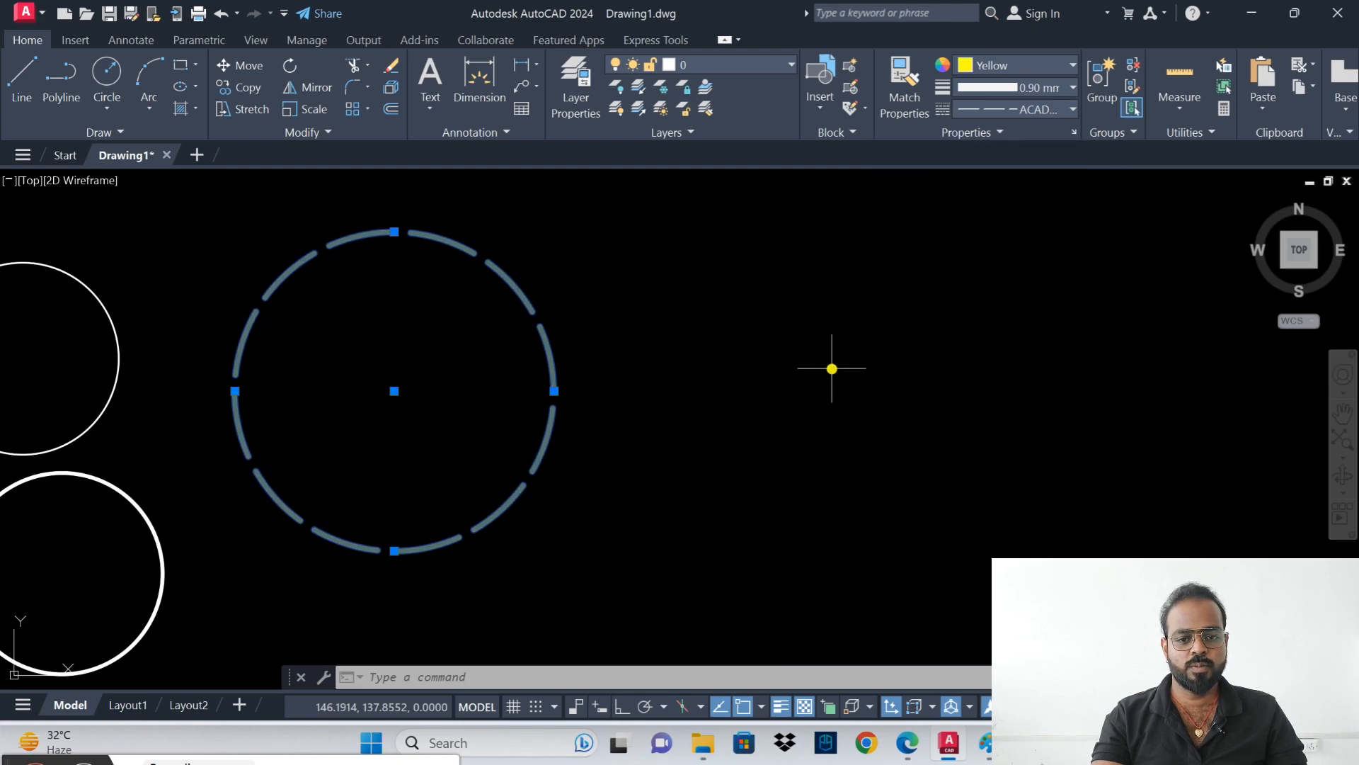
left_click(831, 367)
key("Escape")
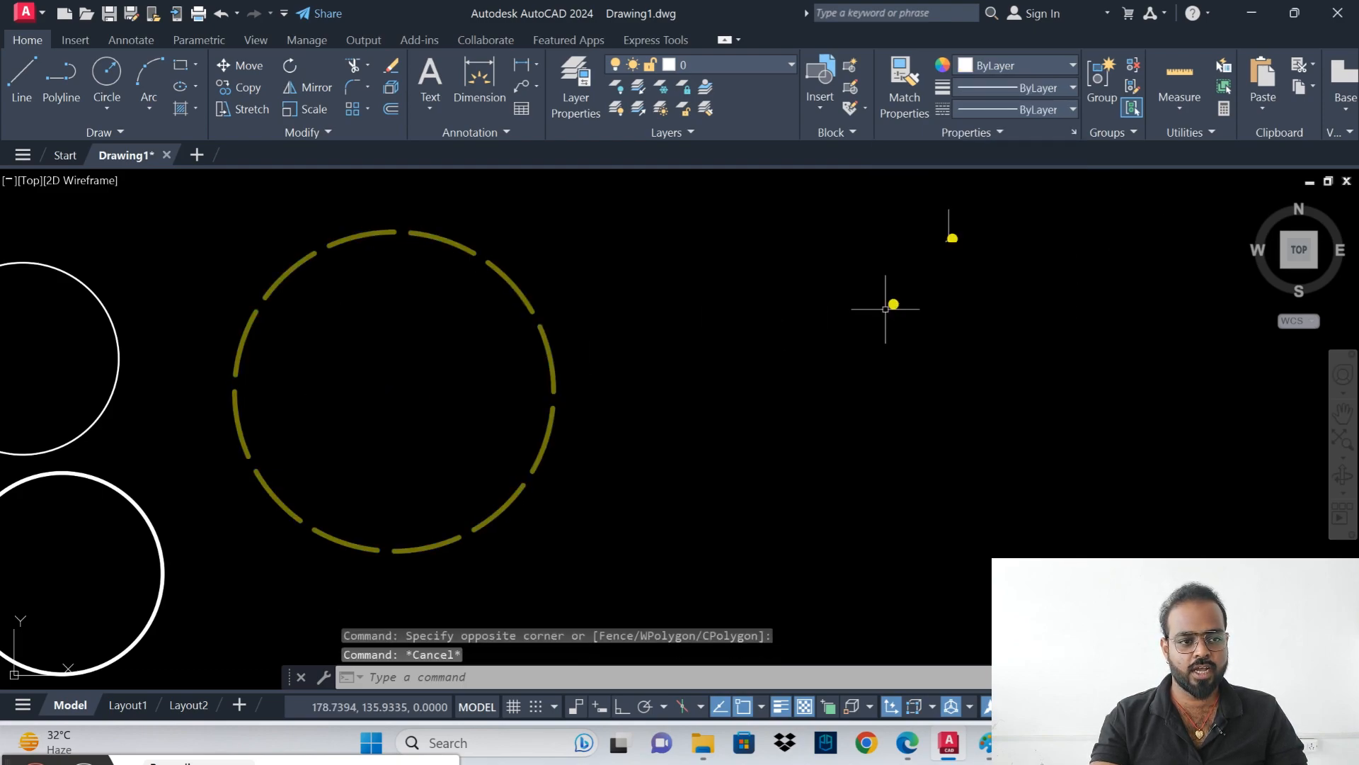
- Set the yellow dashed circle's transparency to 90 and deselect it
left_click(614, 246)
left_click(486, 358)
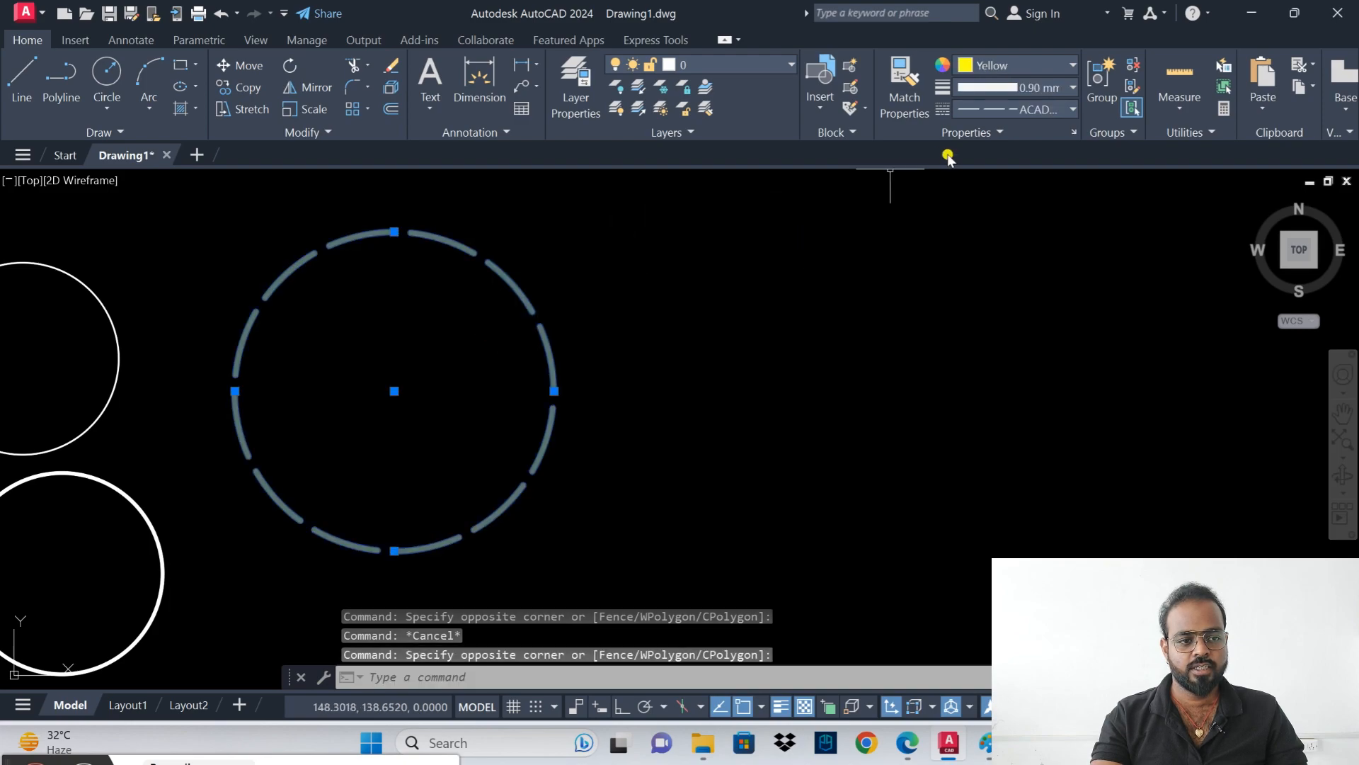
left_click(977, 134)
left_click_drag(977, 174, 1068, 174)
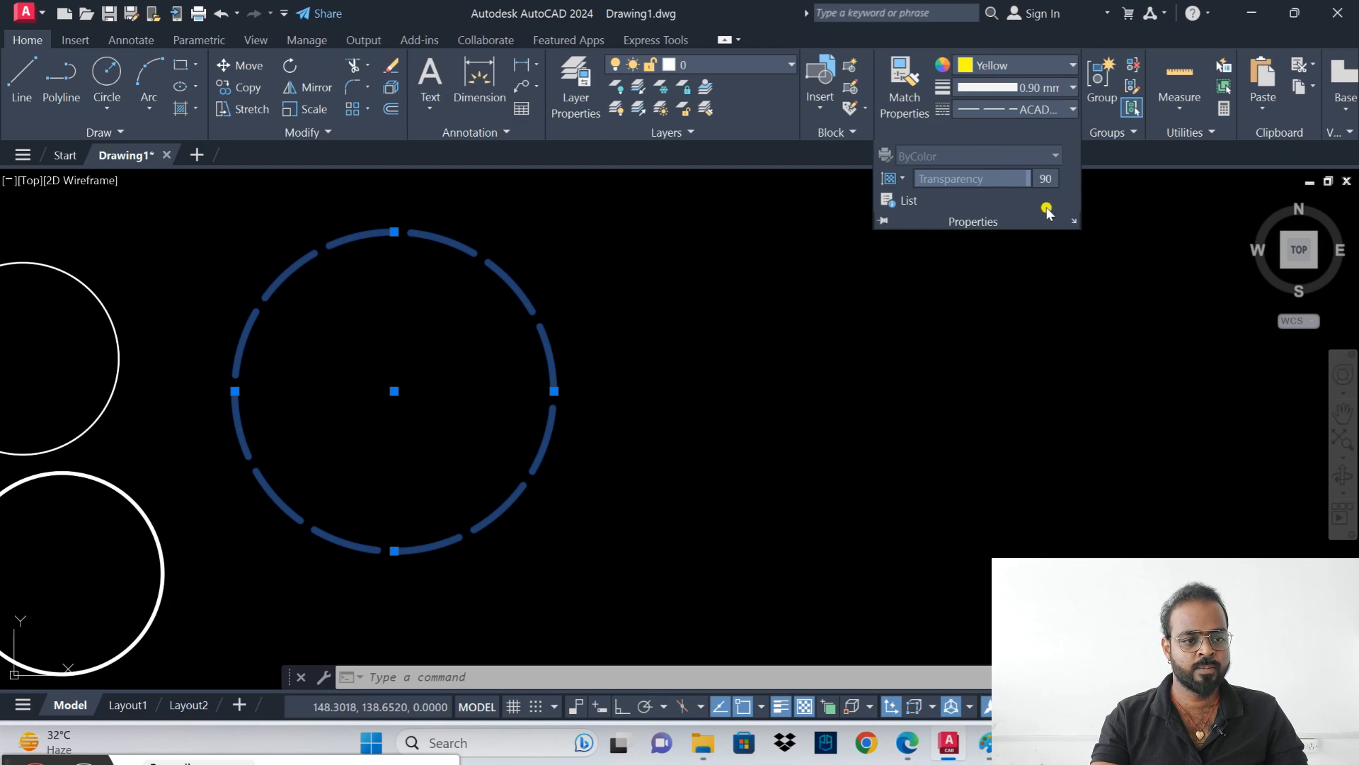
key("Escape")
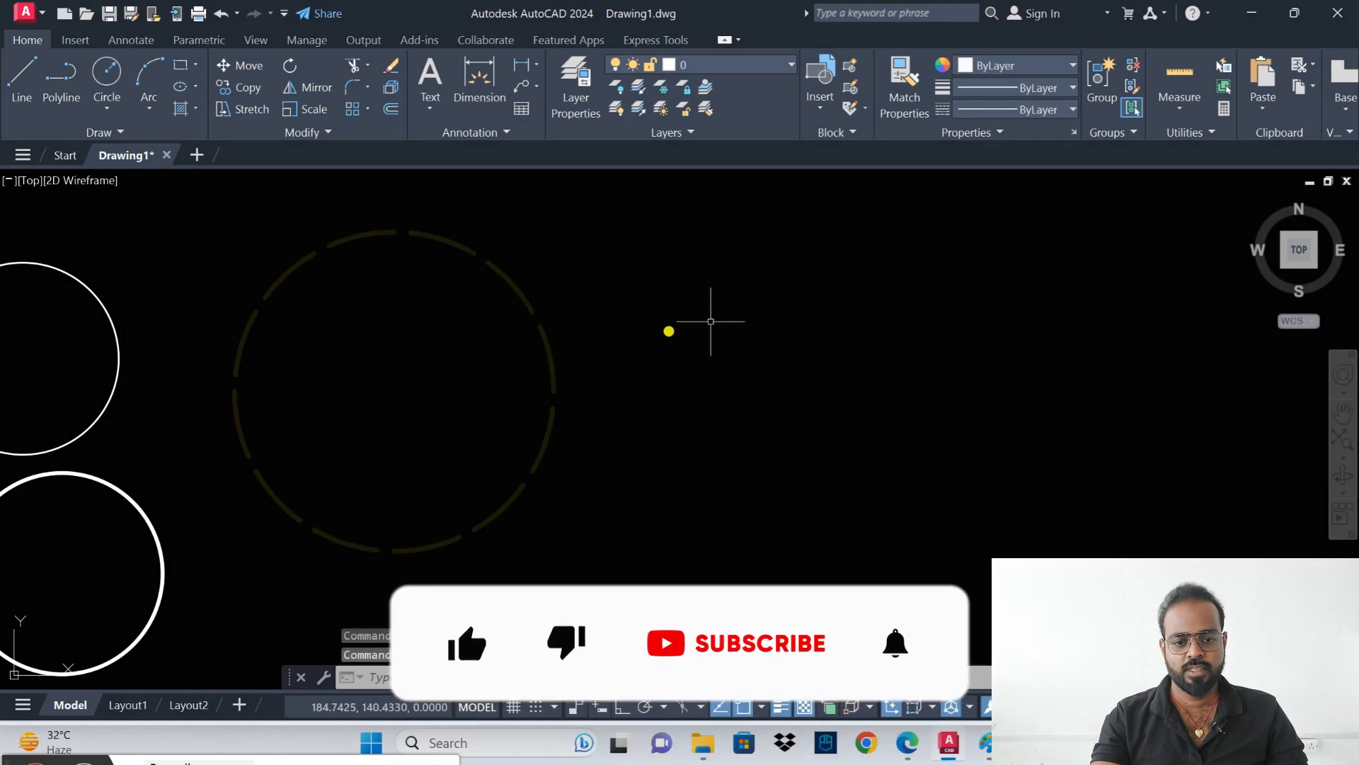
- Set the yellow dashed circle's transparency to 0 and deselect it
left_click(583, 279)
left_click(500, 364)
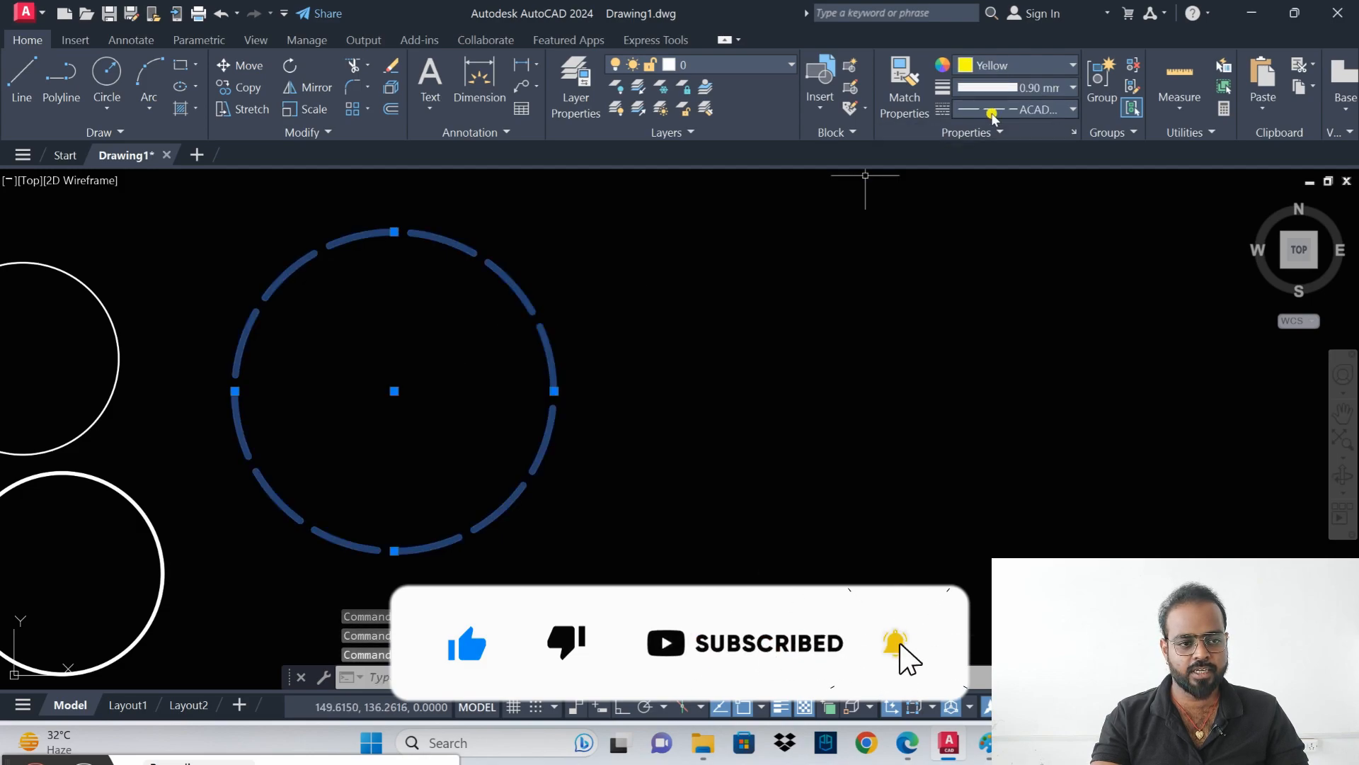
left_click(988, 135)
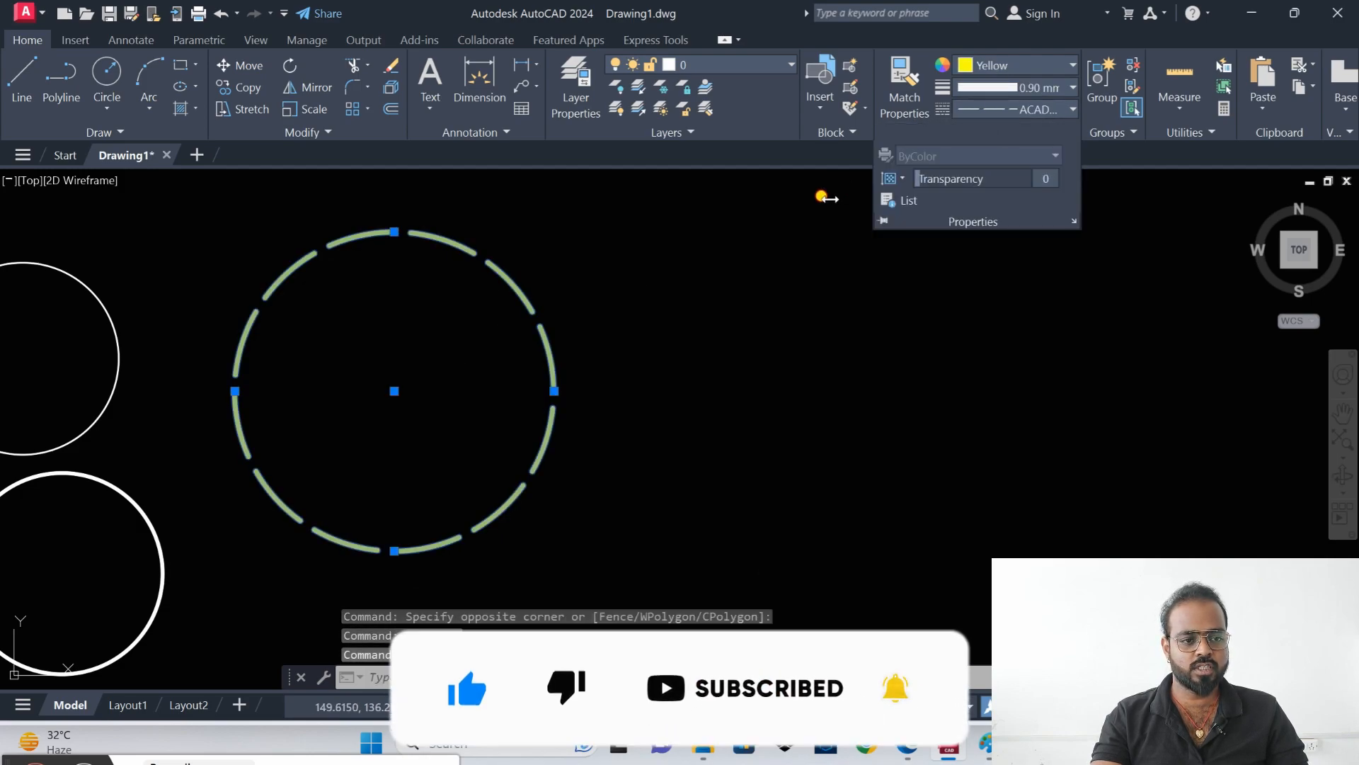
key("Escape")
key("Escape")
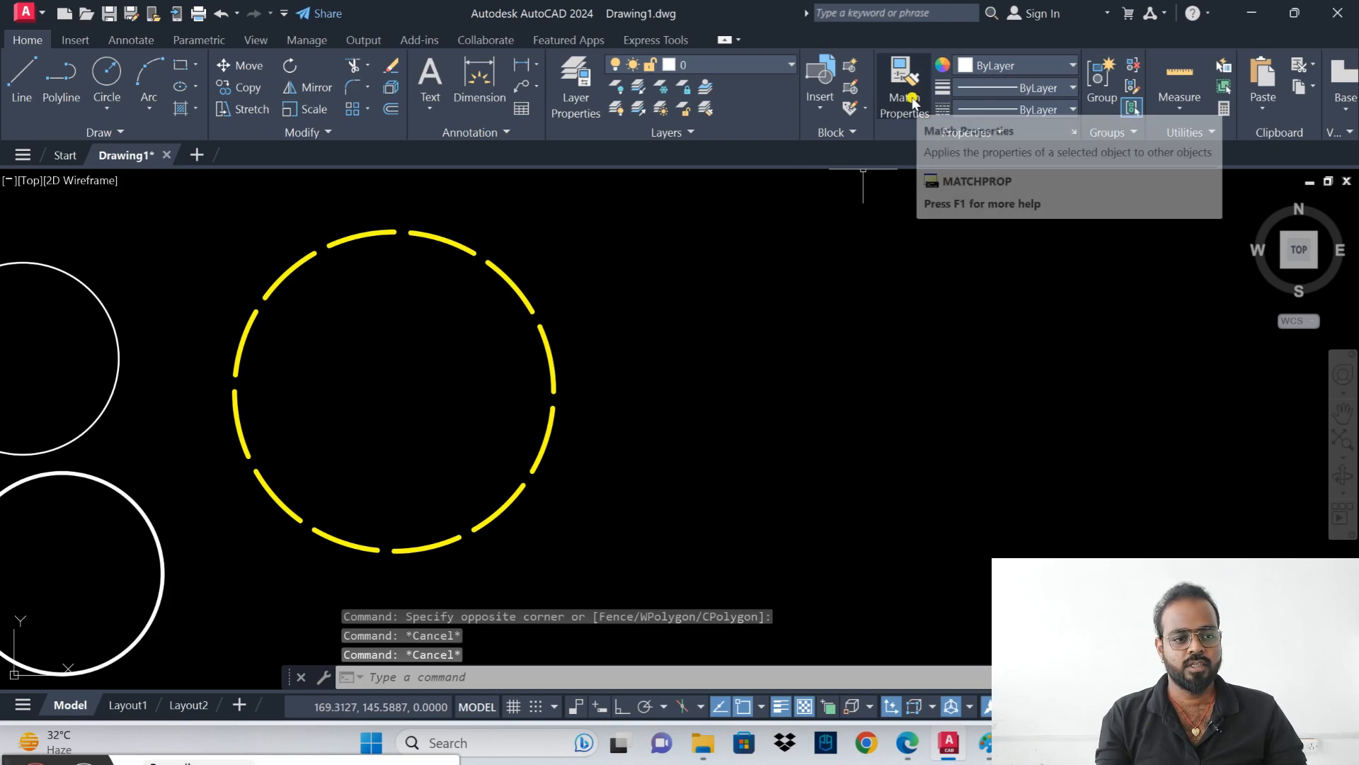
- Match the yellow dashed circle's properties onto the thin white zigzag polyline and finish the command
middle_click_drag(552, 320, 950, 310)
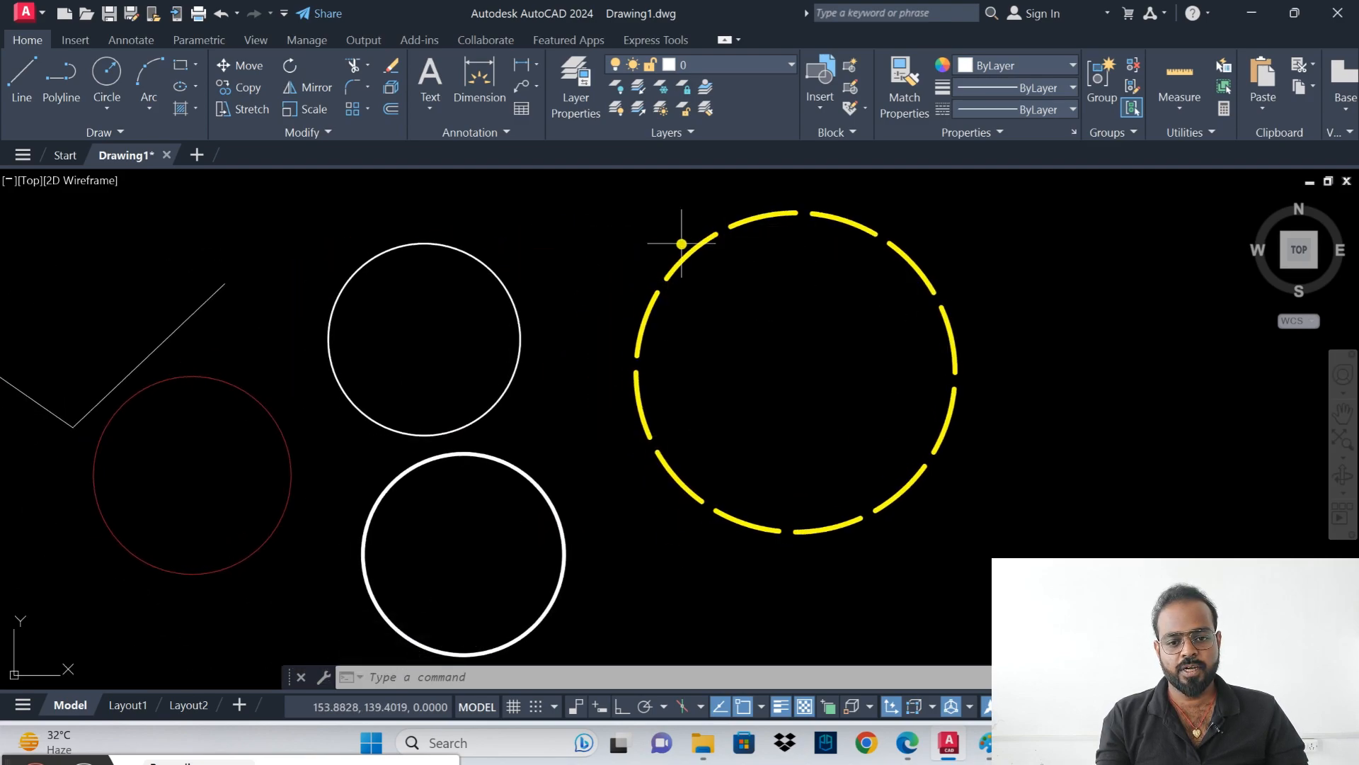
scroll(708, 283, "down", 3)
middle_click_drag(625, 300, 649, 315)
scroll(575, 346, "up", 3)
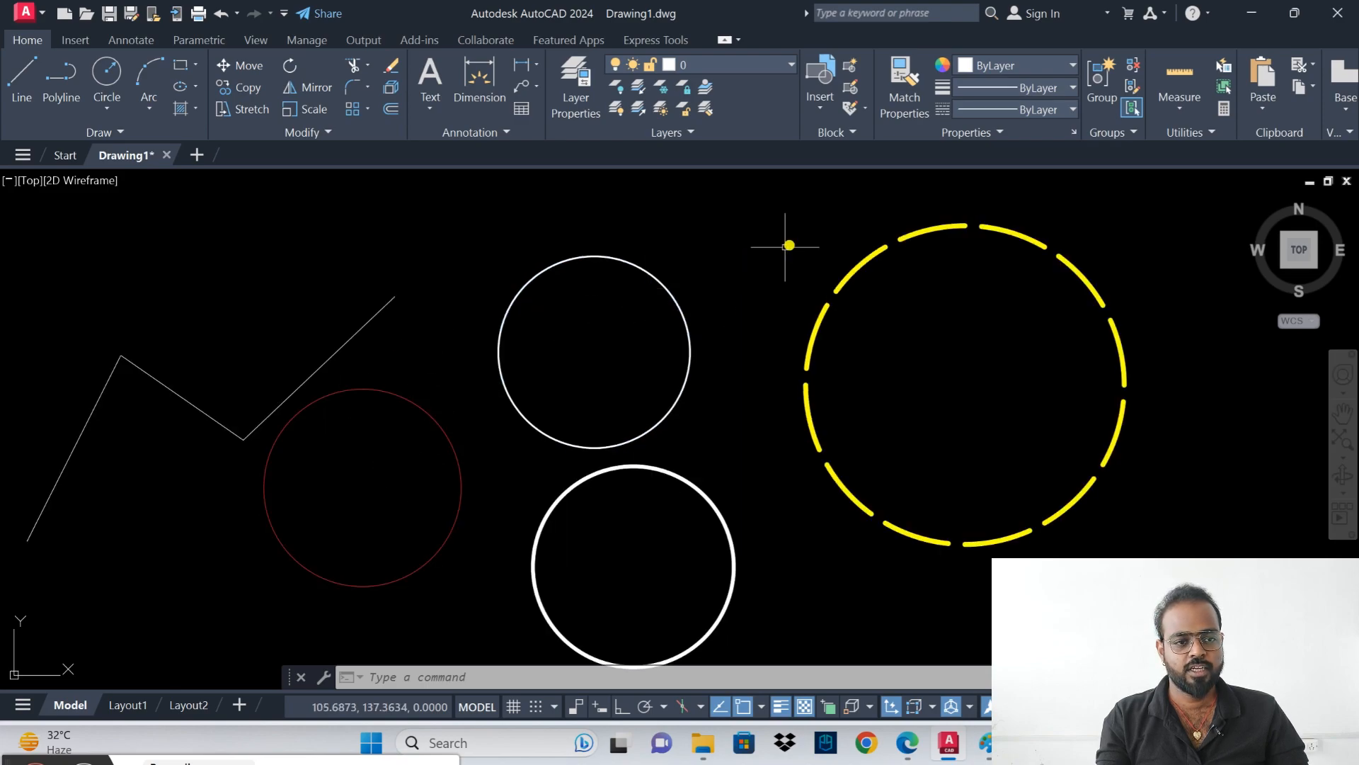
left_click(900, 99)
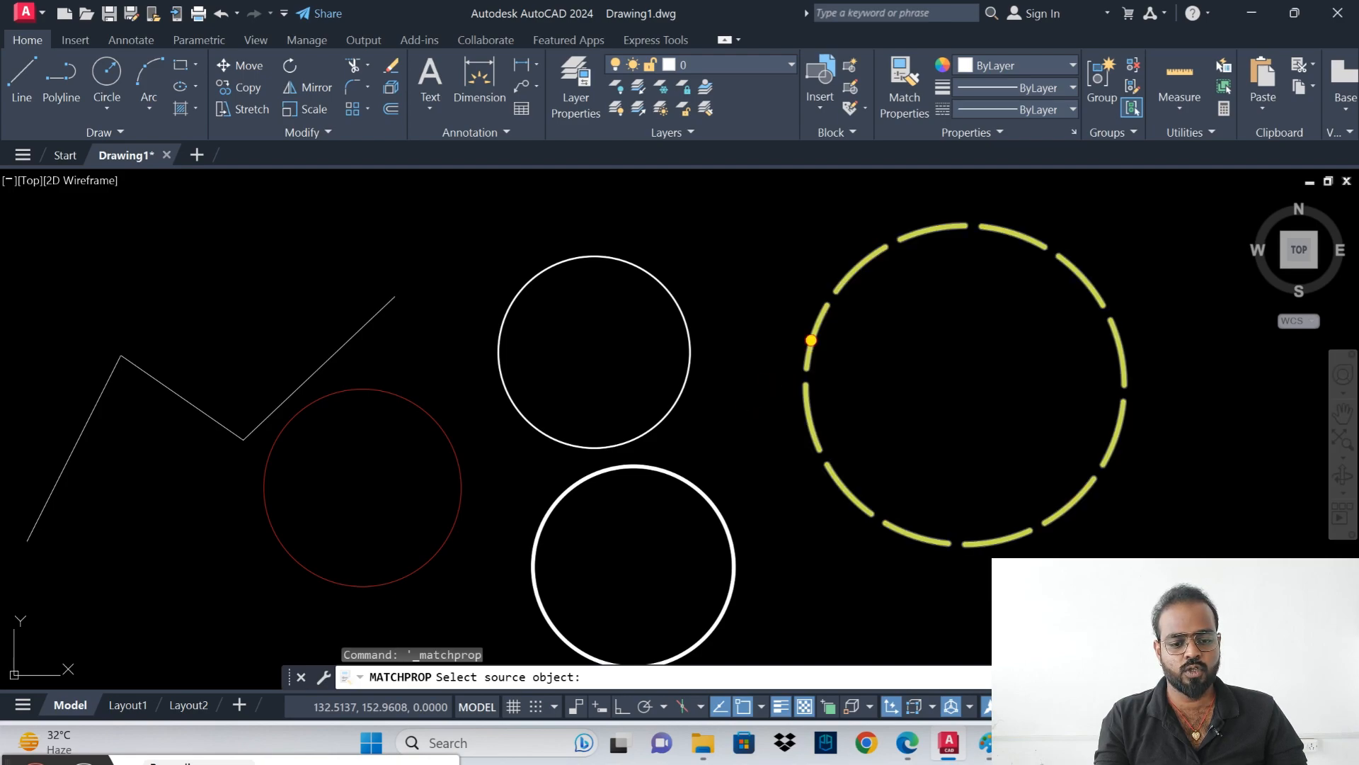
left_click(811, 341)
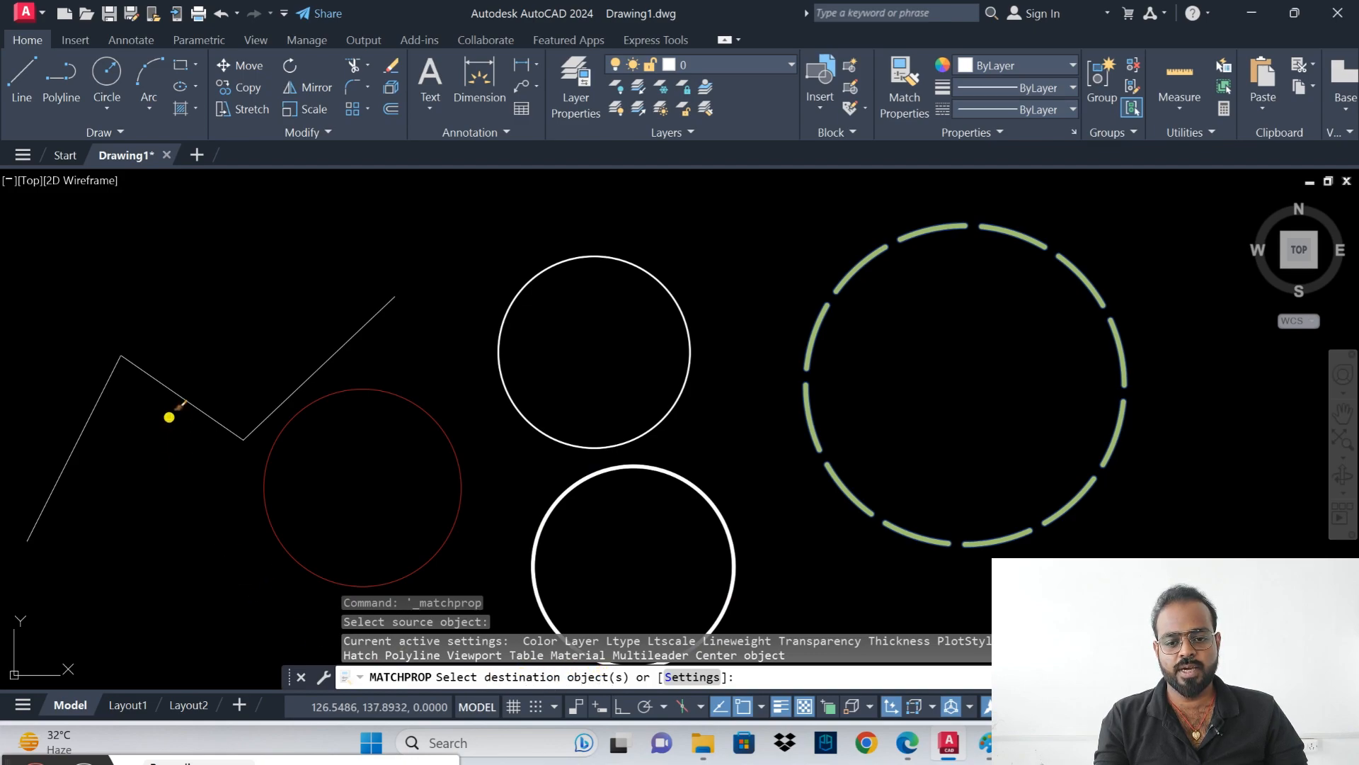
left_click(195, 391)
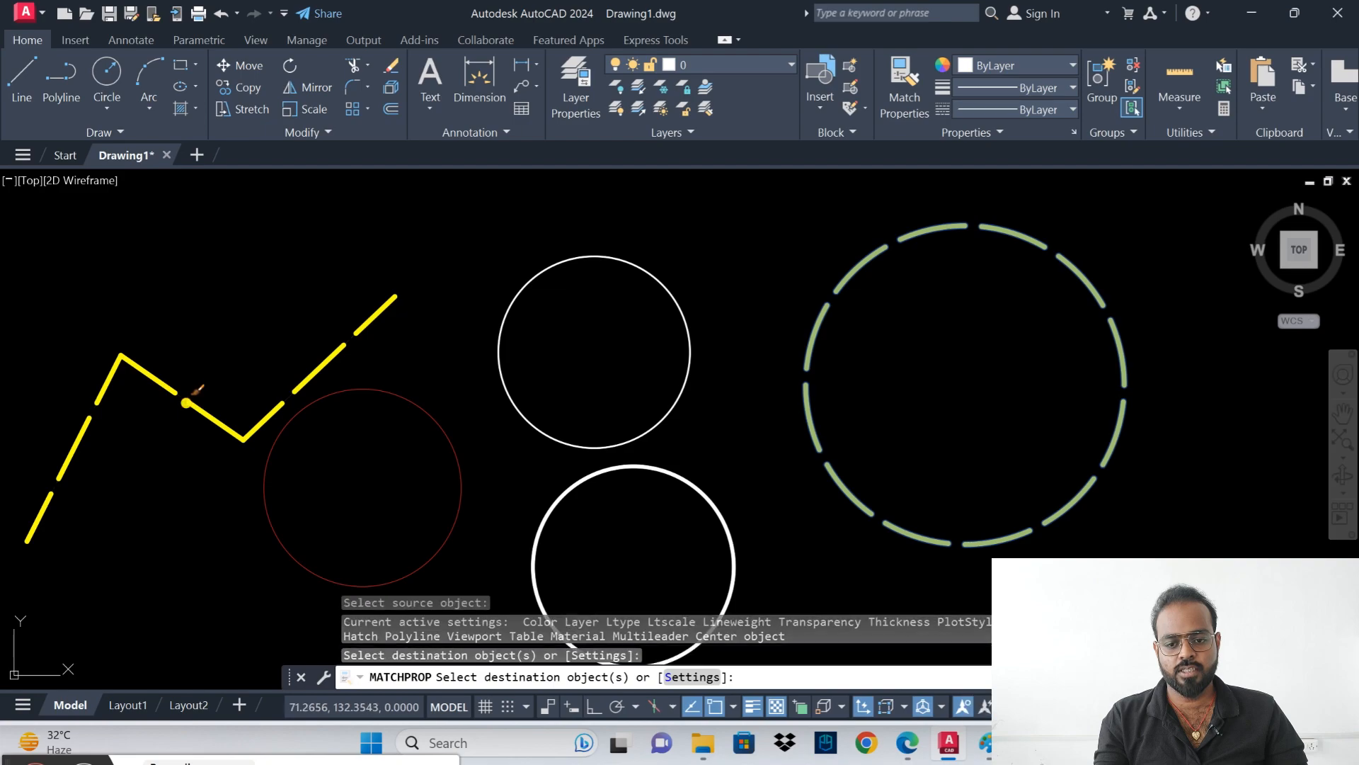
key("Return")
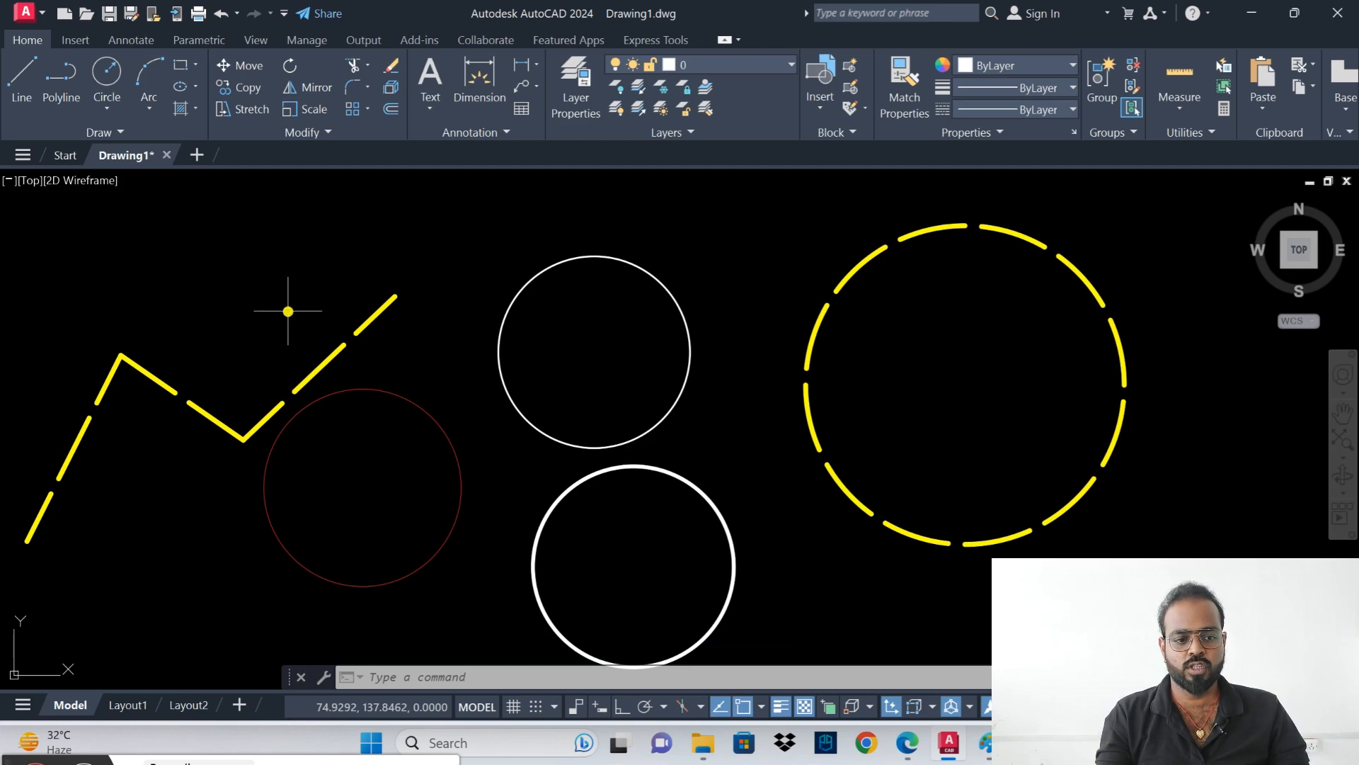
- Review the general properties of the yellow dashed circle, including linetype scale and lineweight, and deselect it
left_click(904, 288)
left_click(829, 252)
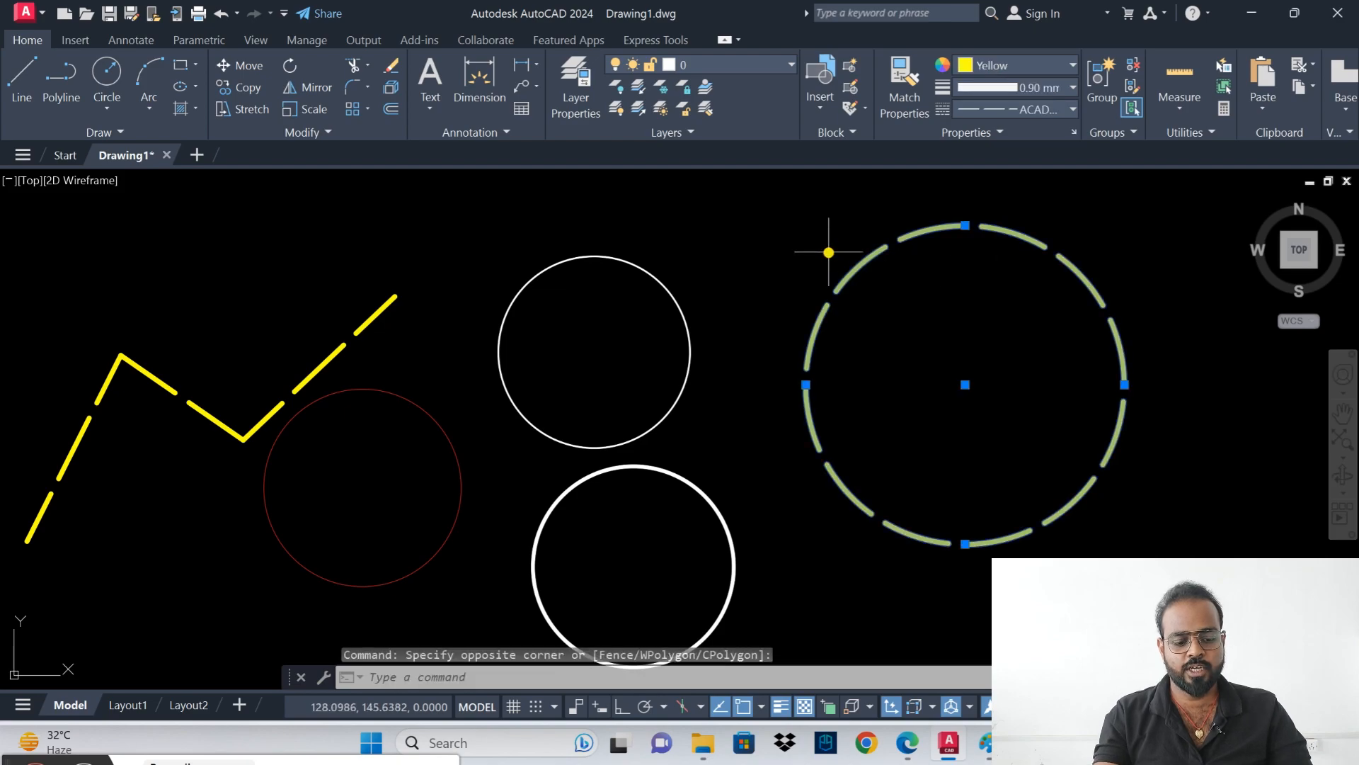
type("pr")
key("Return")
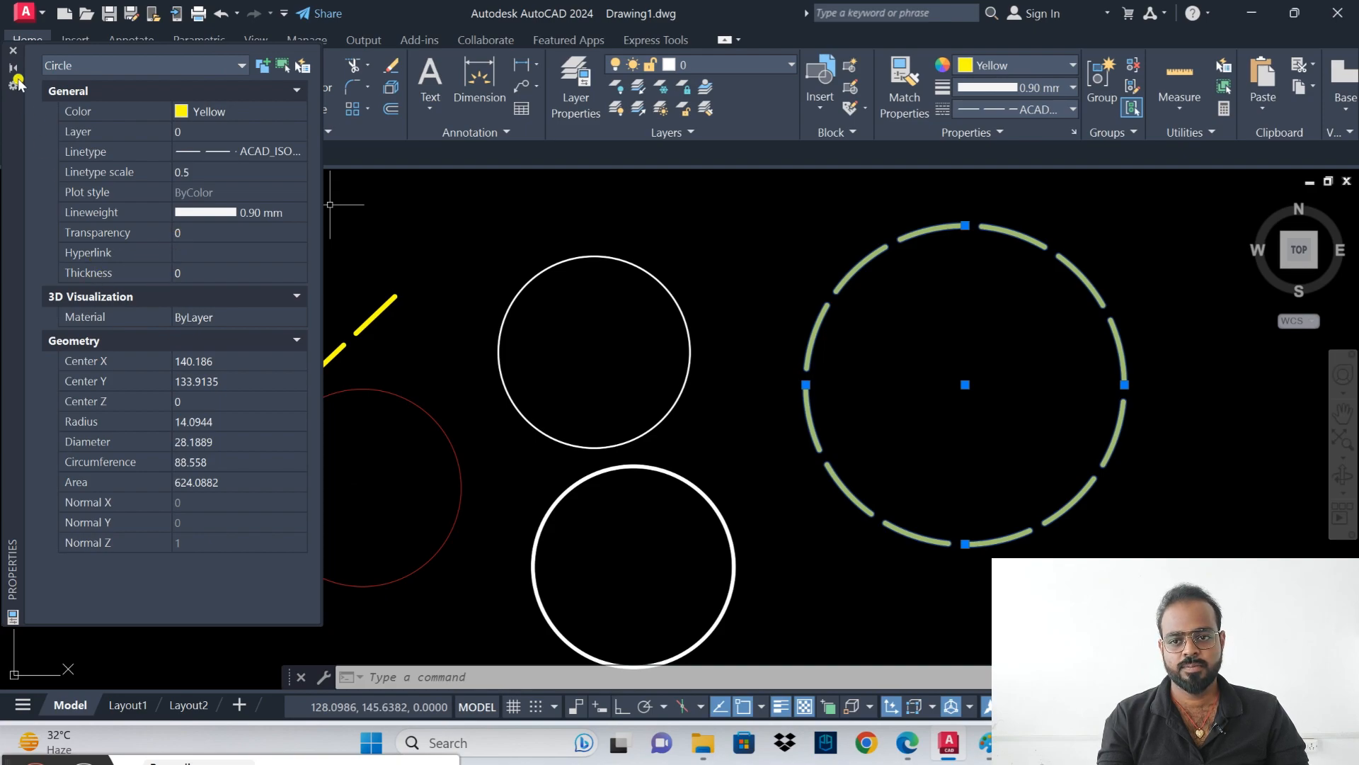
left_click(13, 50)
key("Escape")
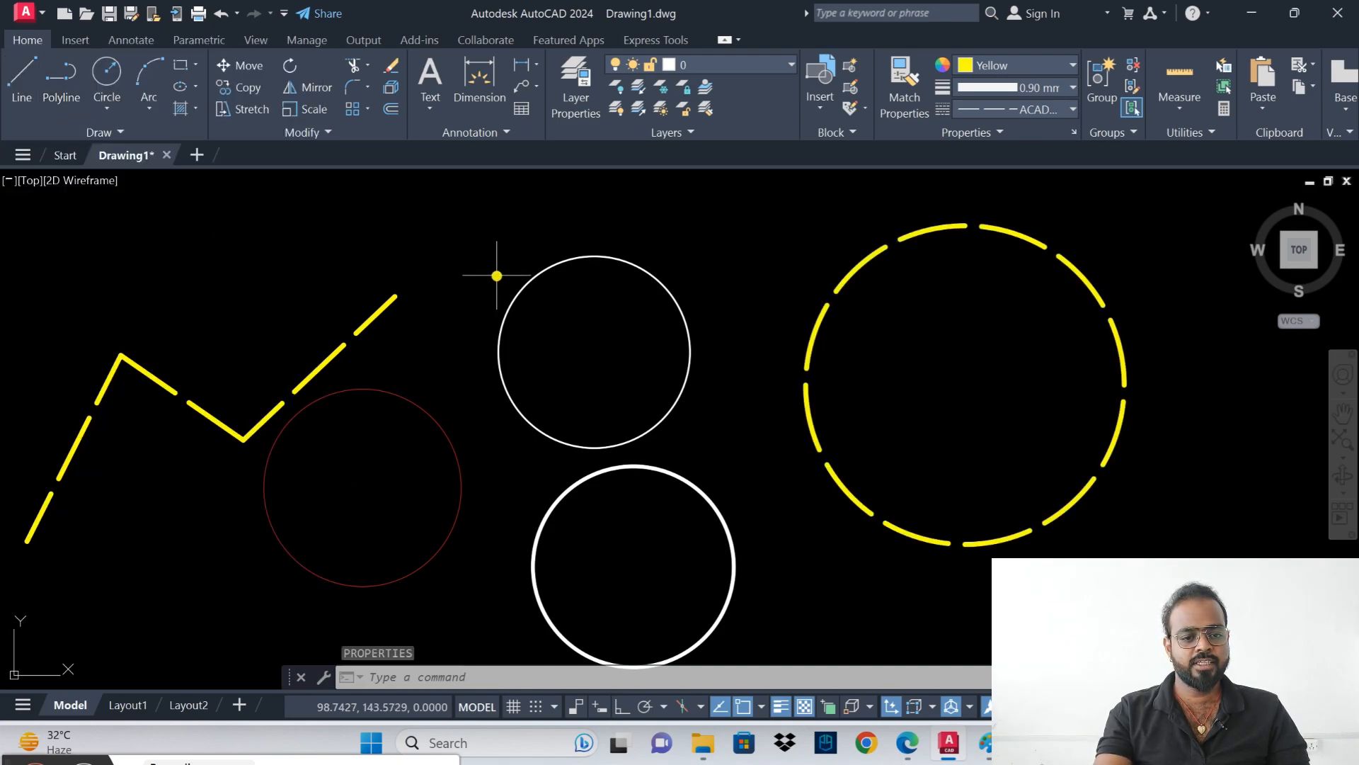
key("Escape")
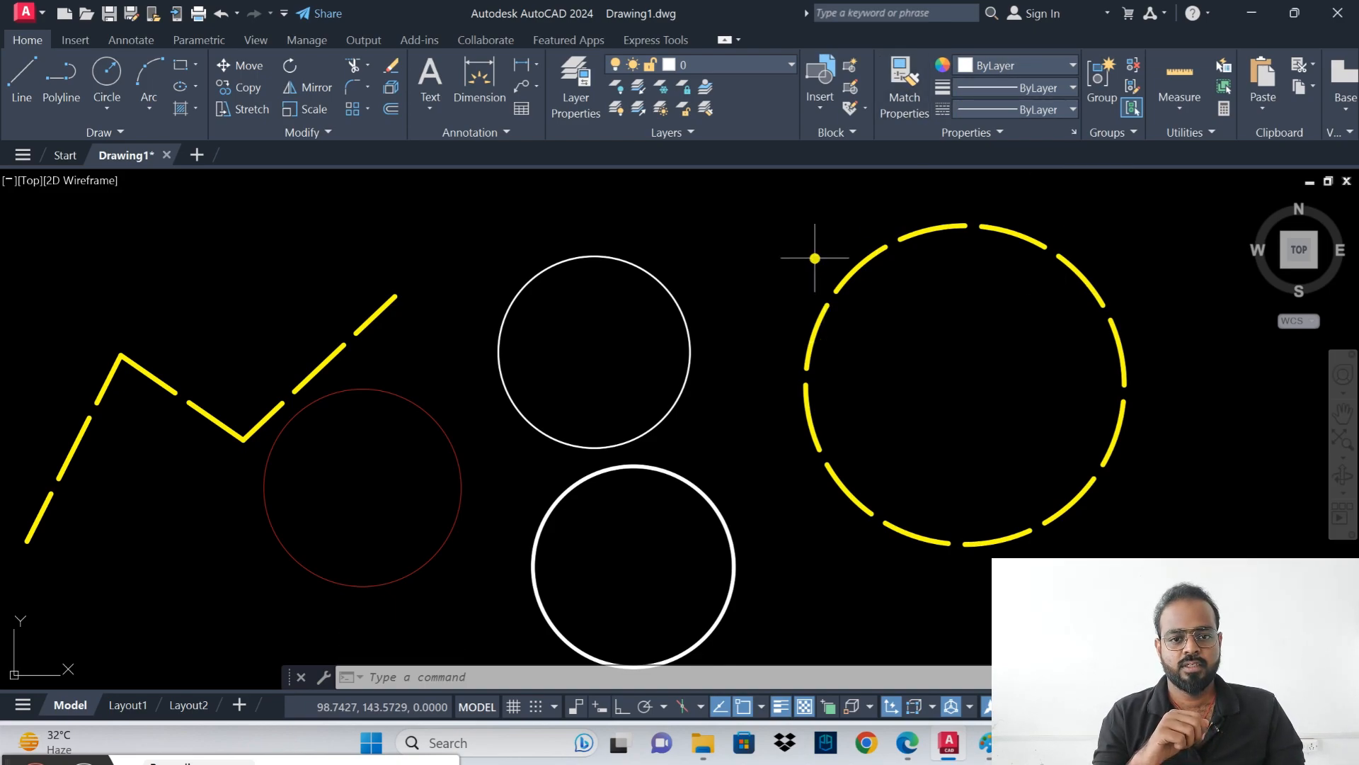
- Switch to Edge and look up the multiline and single line text commands in Autocad ppt PDF.pdf
middle_click_drag(1008, 258, 361, 264)
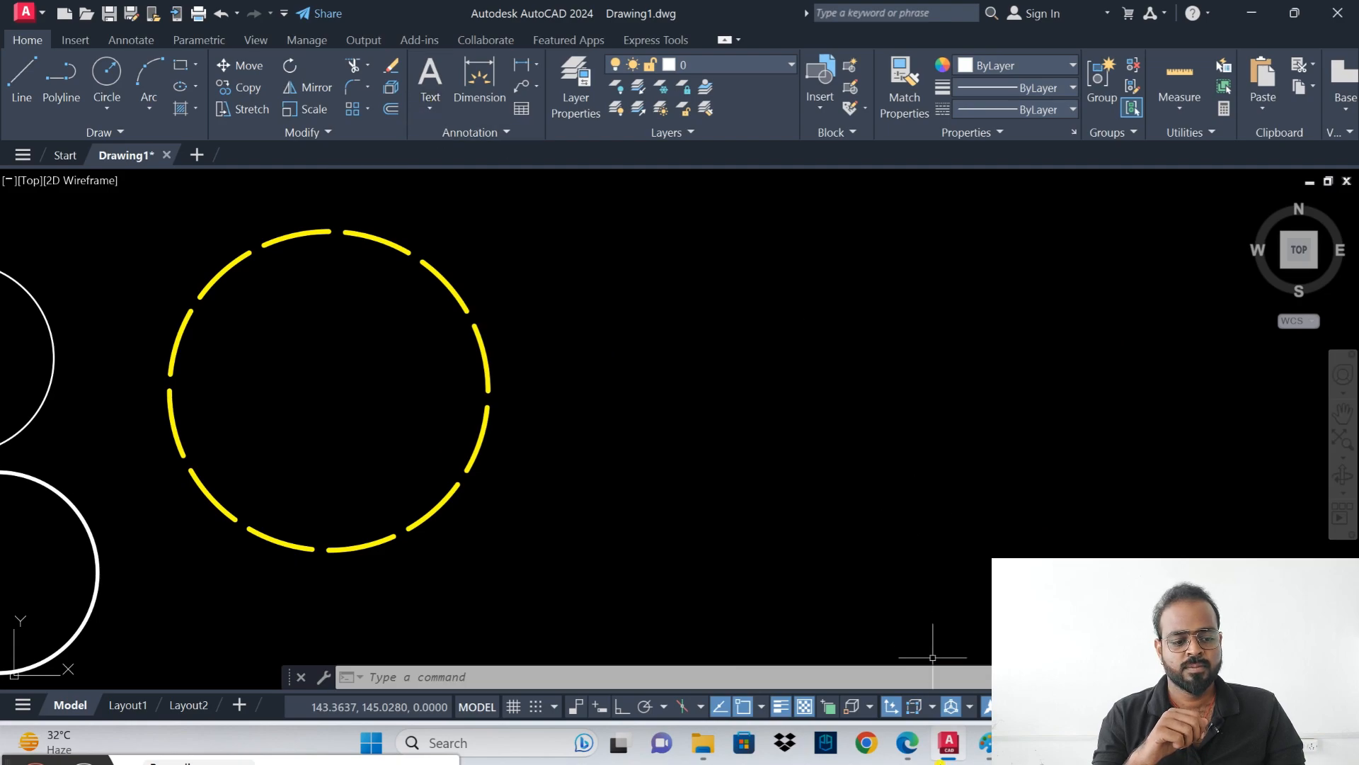
left_click(907, 742)
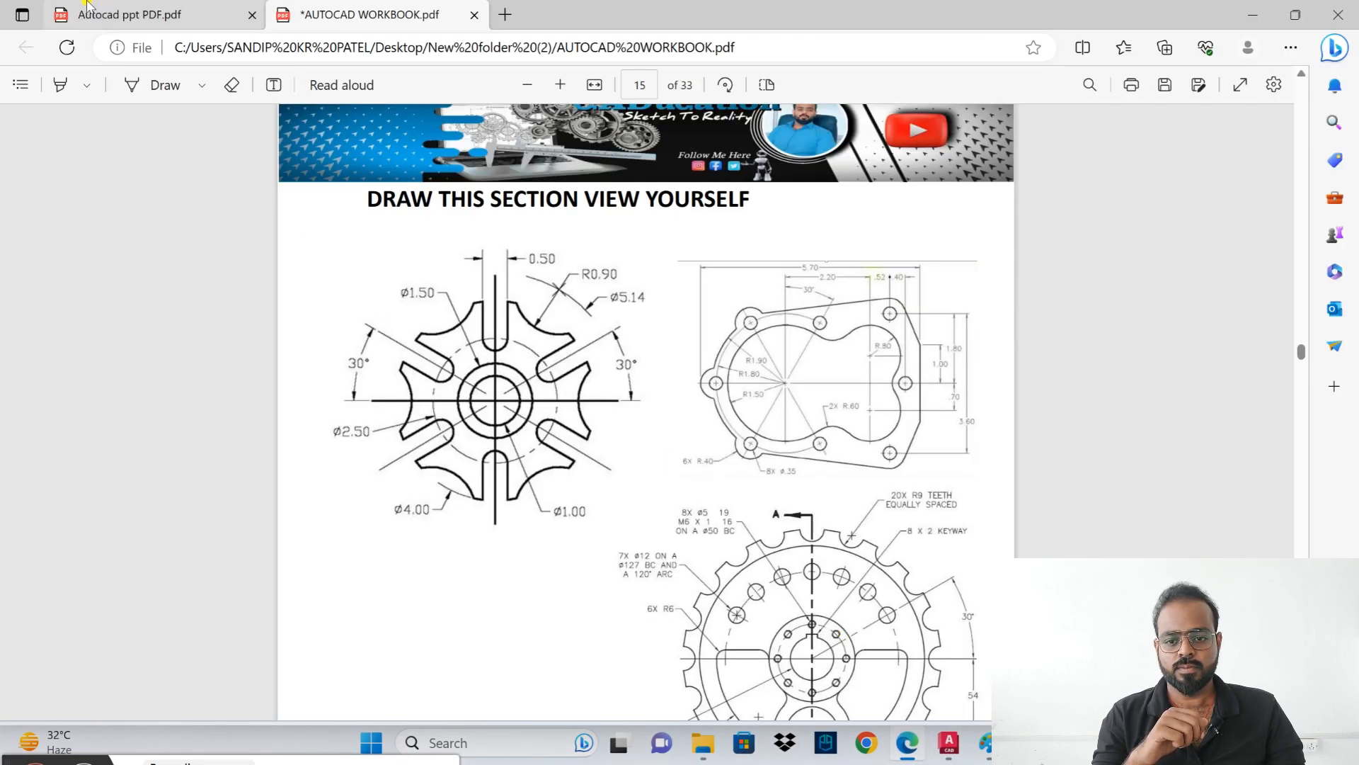
left_click(121, 14)
left_click_drag(271, 293, 336, 296)
left_click_drag(274, 332, 673, 379)
left_click(414, 341)
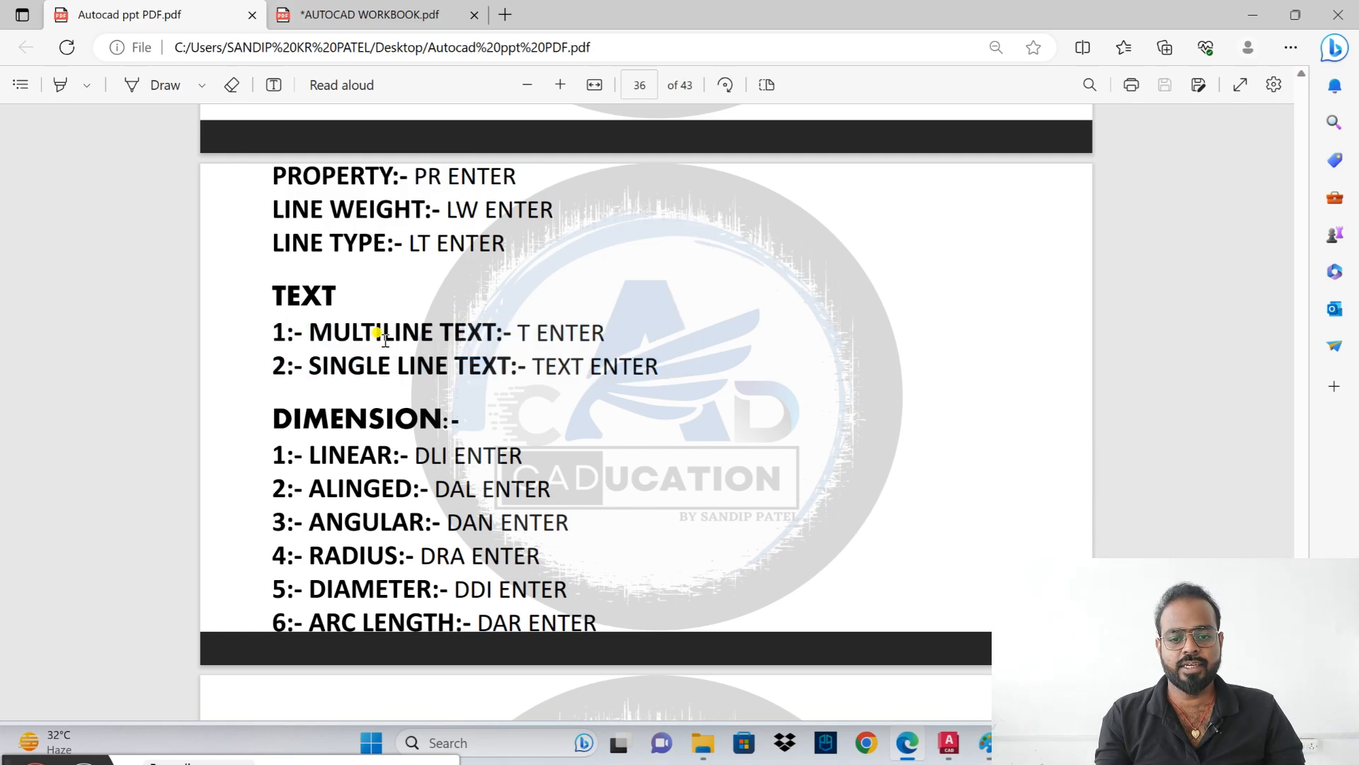
left_click_drag(272, 359, 637, 362)
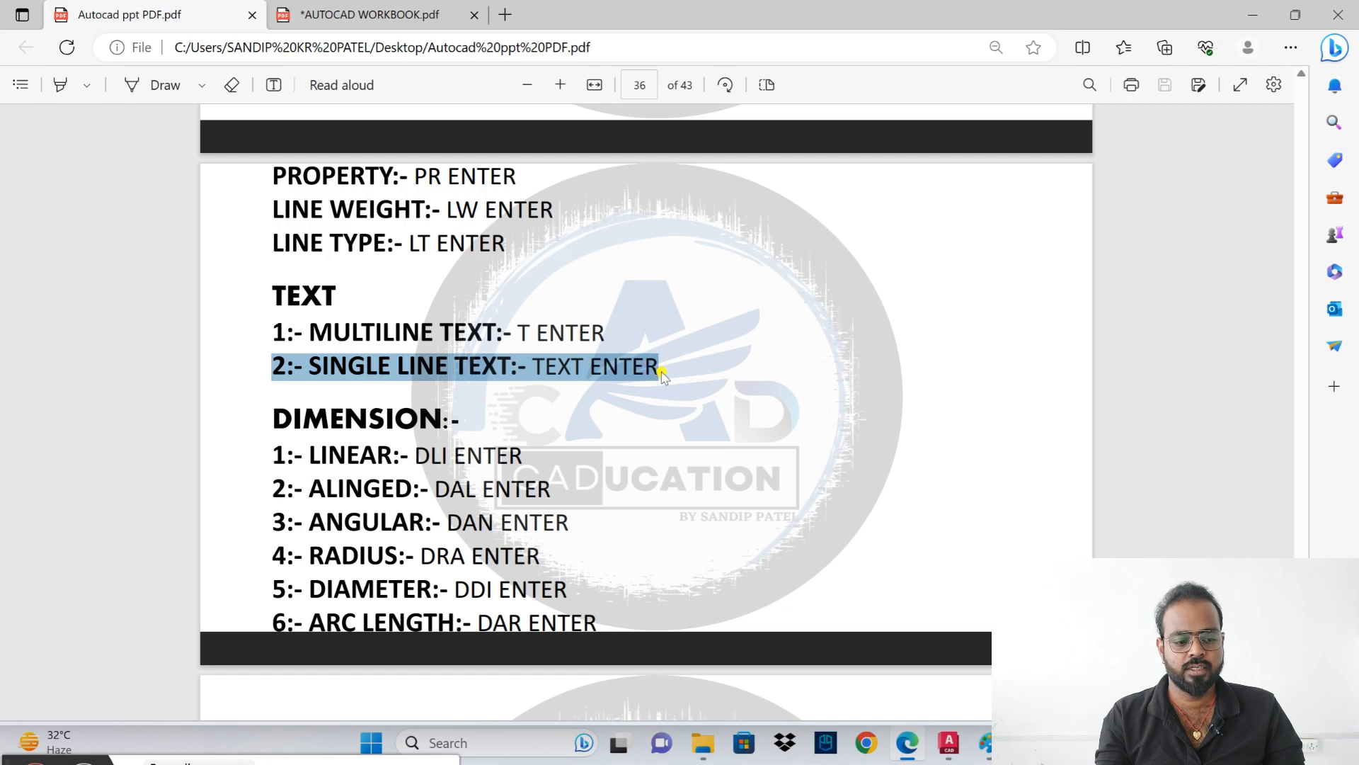
- Switch back to AutoCAD and start a single-line text in an empty area with height 3 and rotation angle 0
left_click(947, 743)
middle_click_drag(809, 375, 301, 411)
type("text")
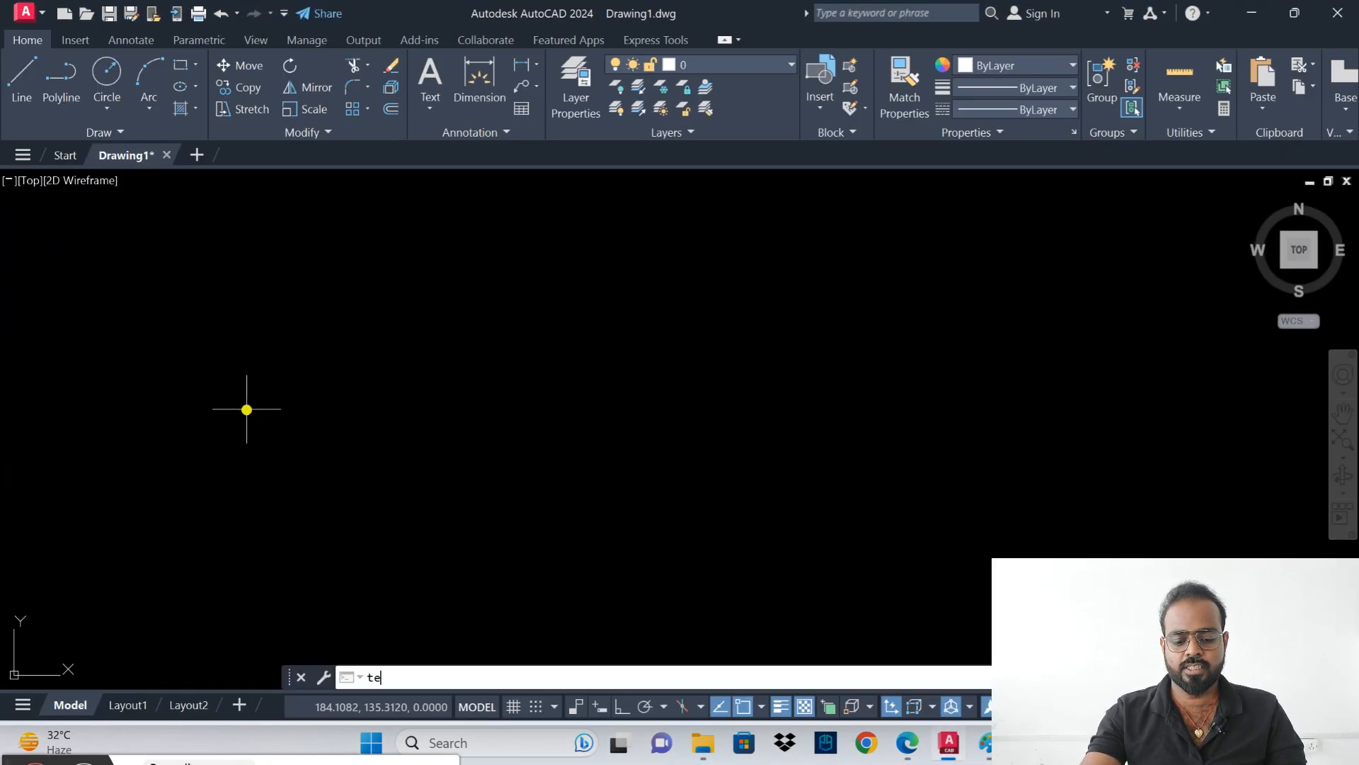
key("Return")
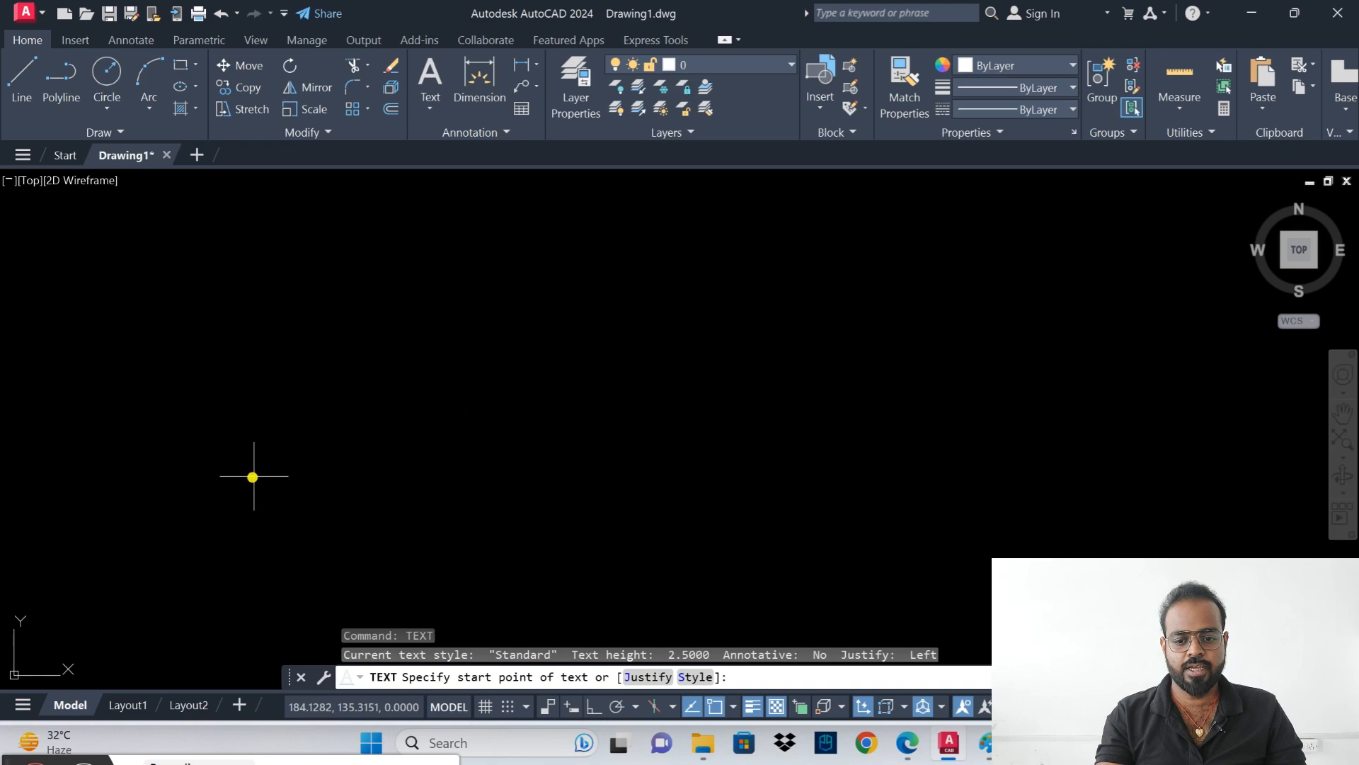
left_click(186, 547)
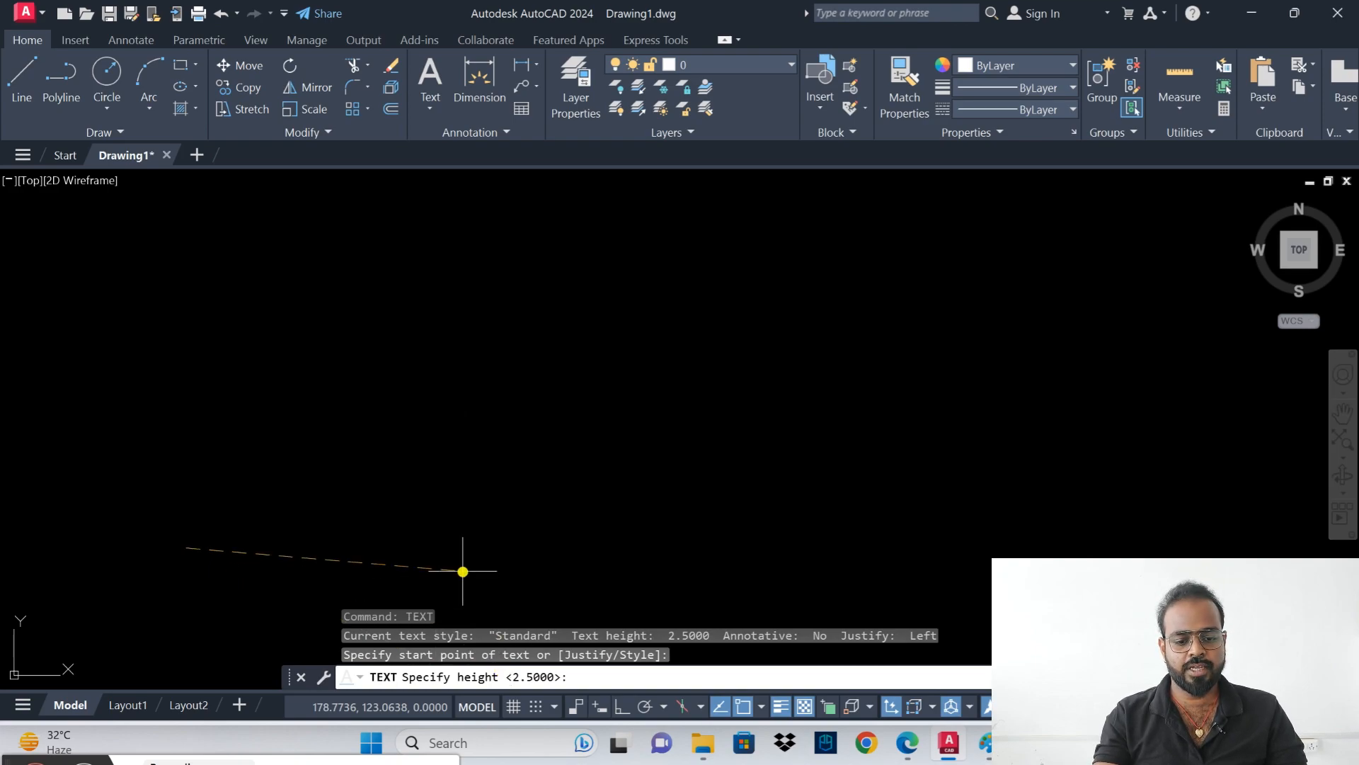
key("Return")
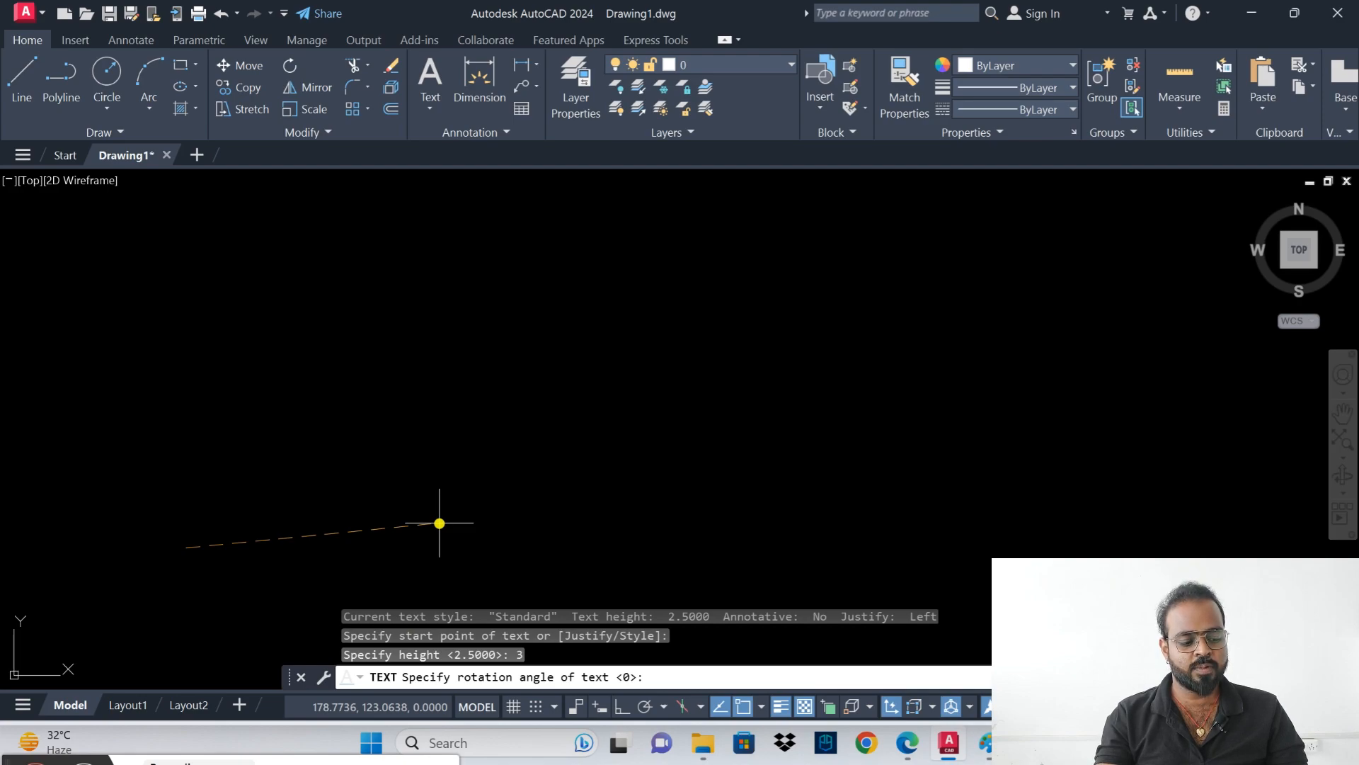
key("Return")
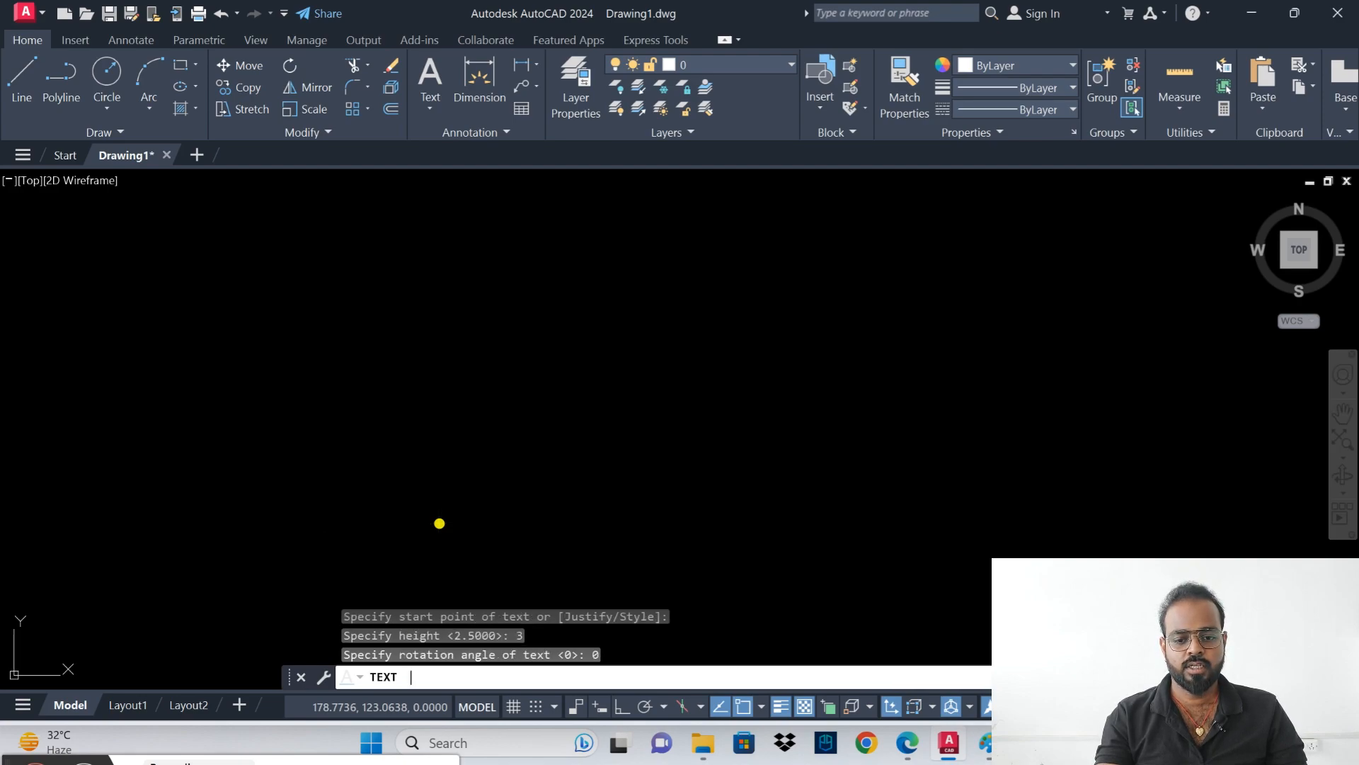
- Enter AUTOCAD CLASS in capitals as the single-line text and finish the Text command
key("Caps_Lock")
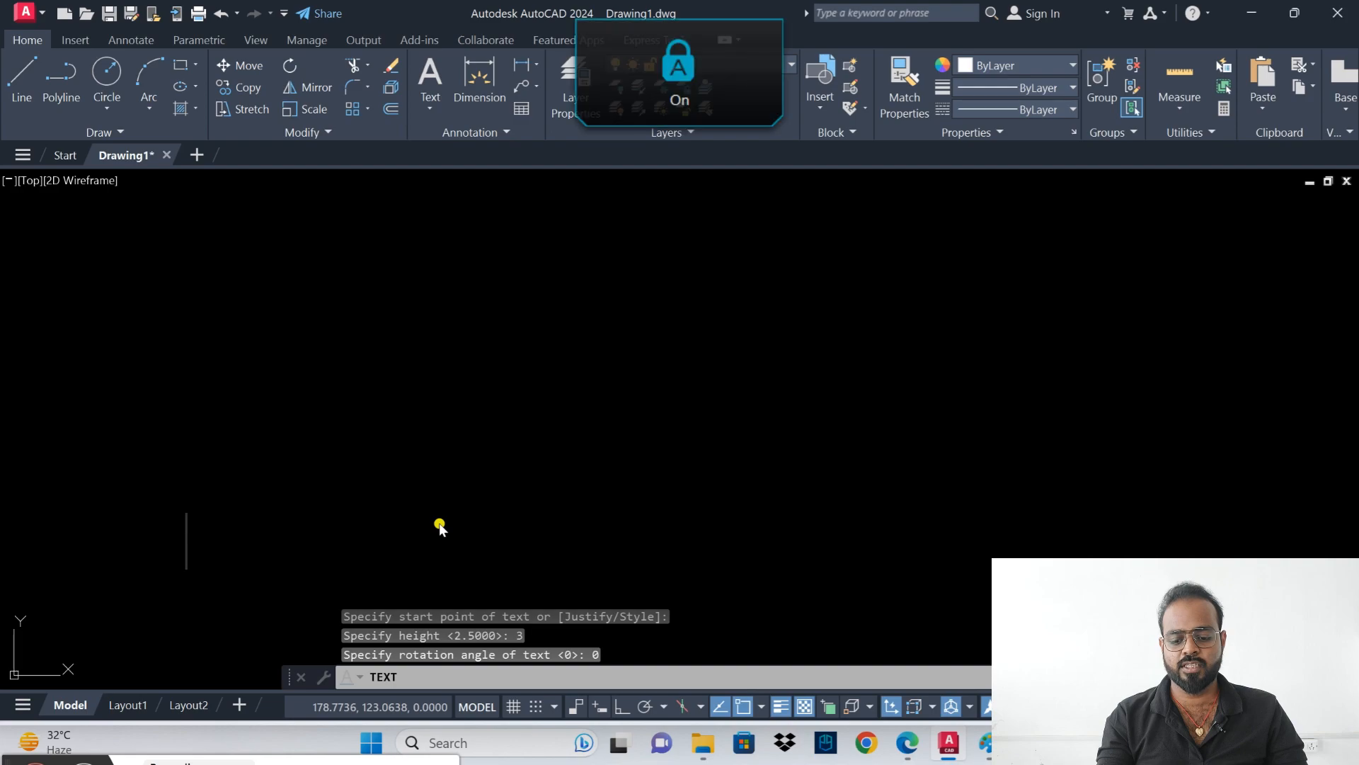
type("A")
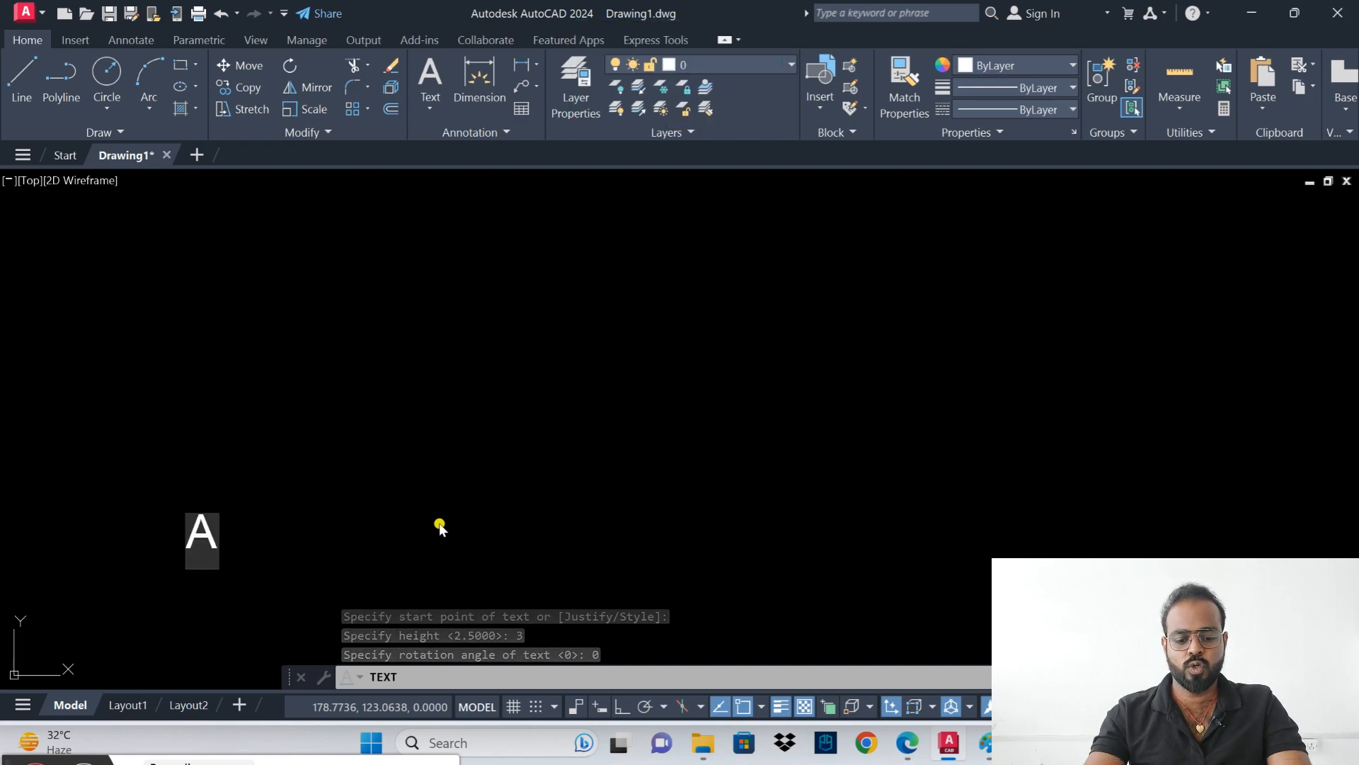
type("UTOCAD ")
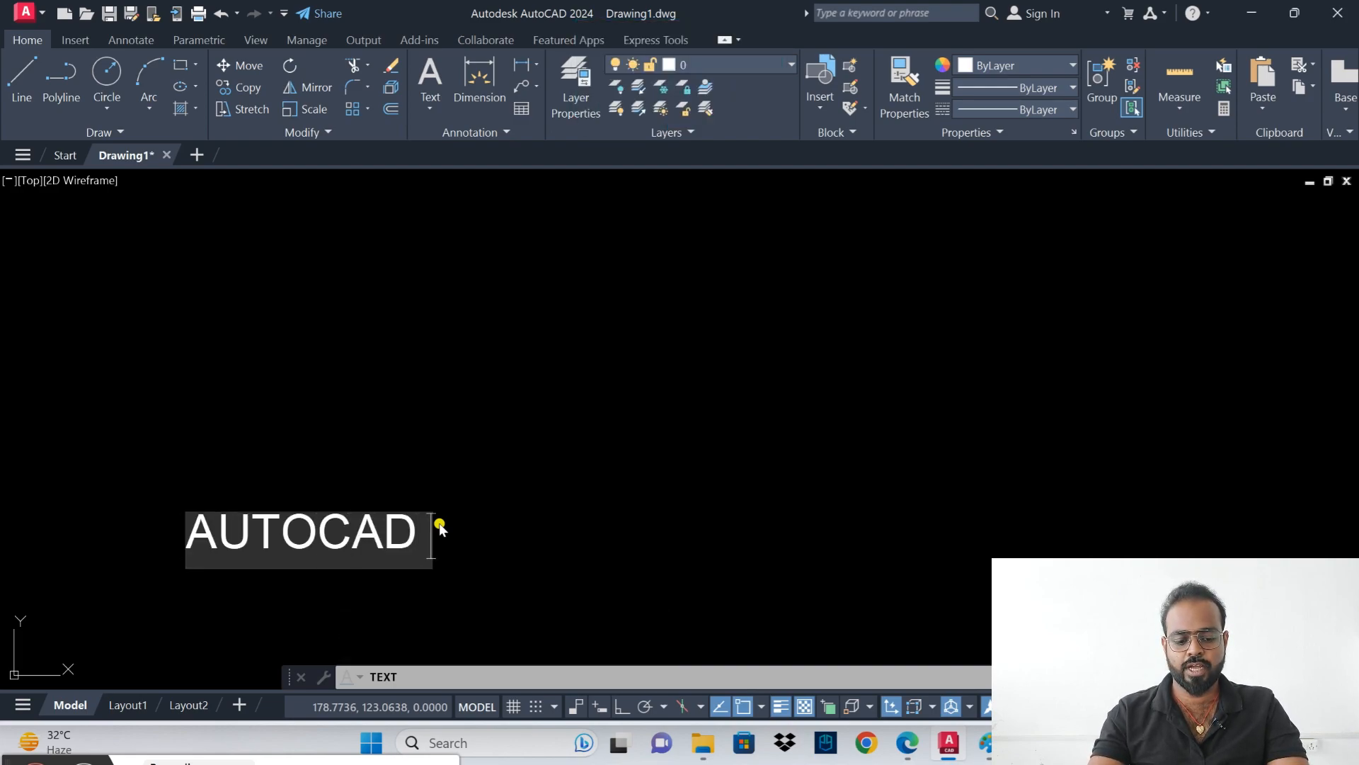
type("CLASS")
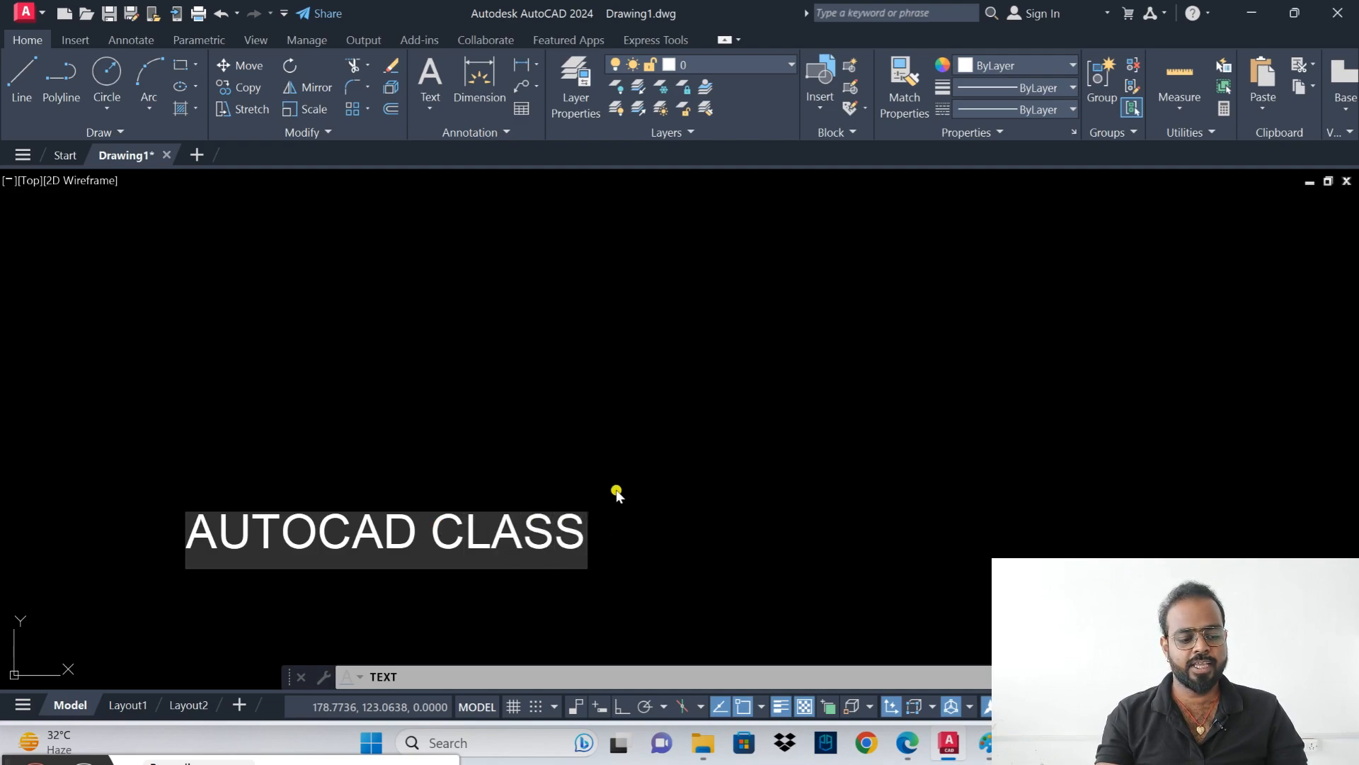
key("Return")
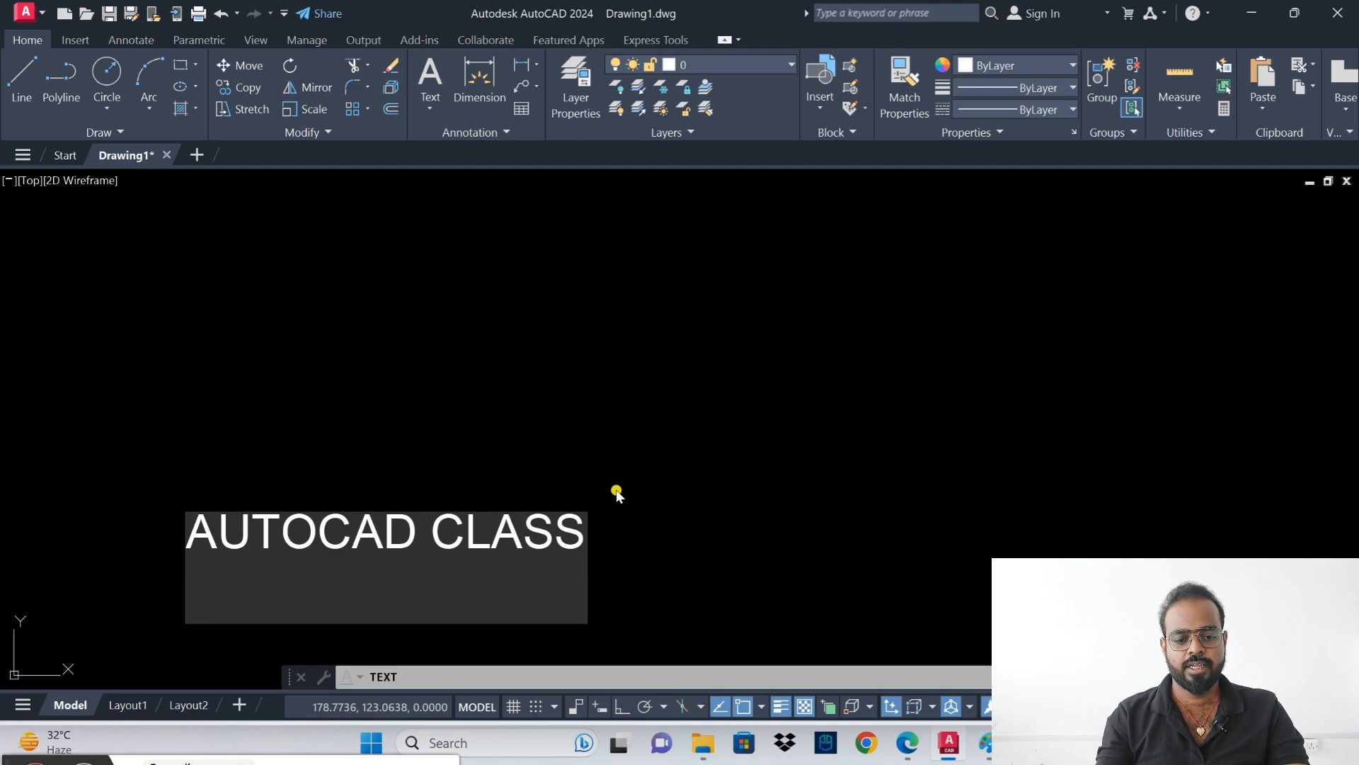
left_click(551, 336)
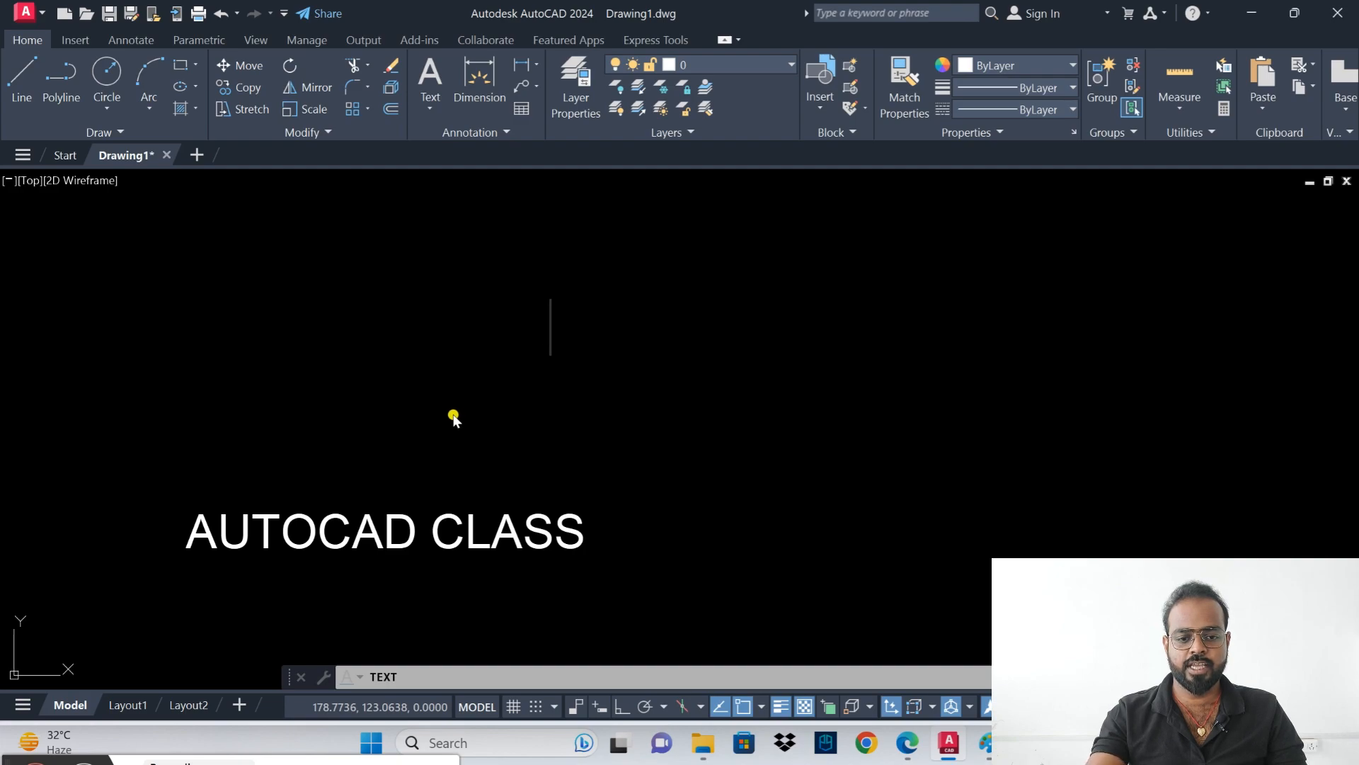
key("Return")
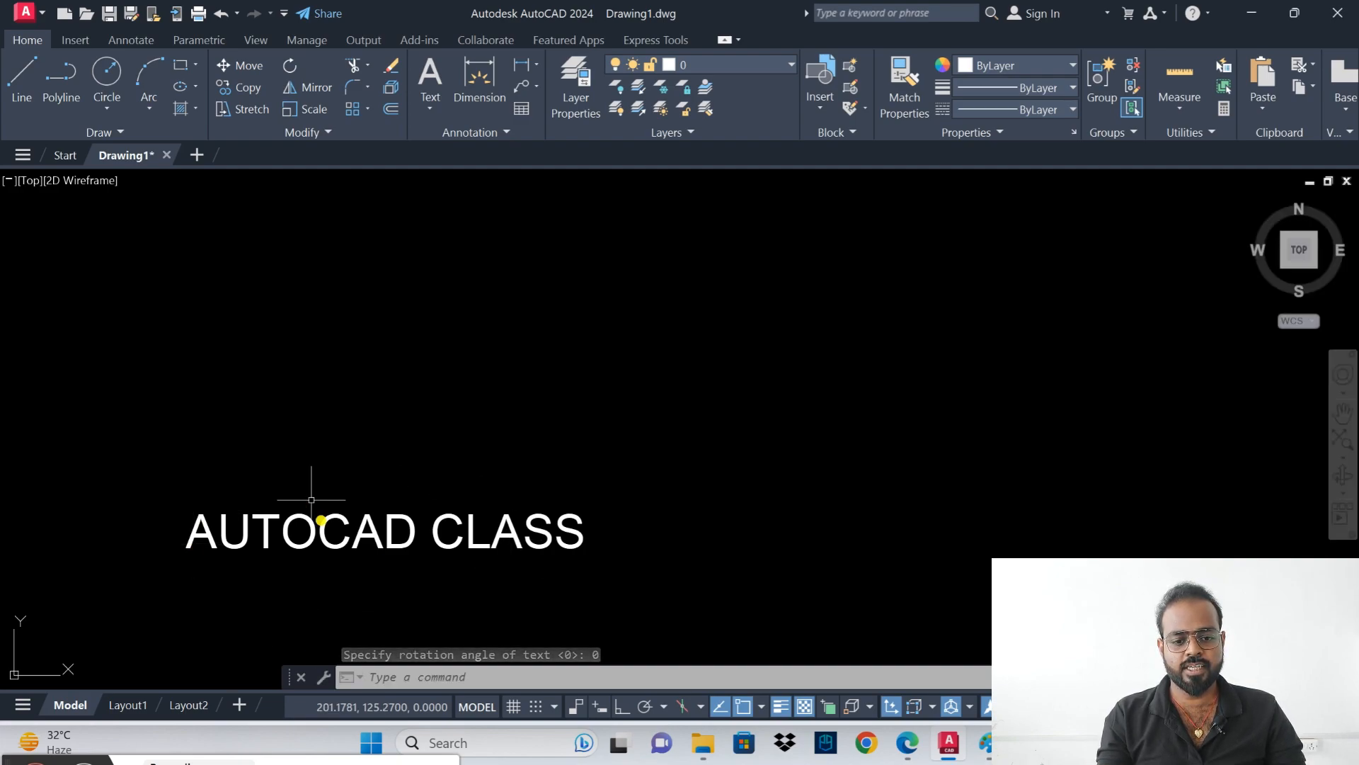
- Change the color of the AUTOCAD CLASS text to gold 248,215,49 and deselect it
left_click(556, 545)
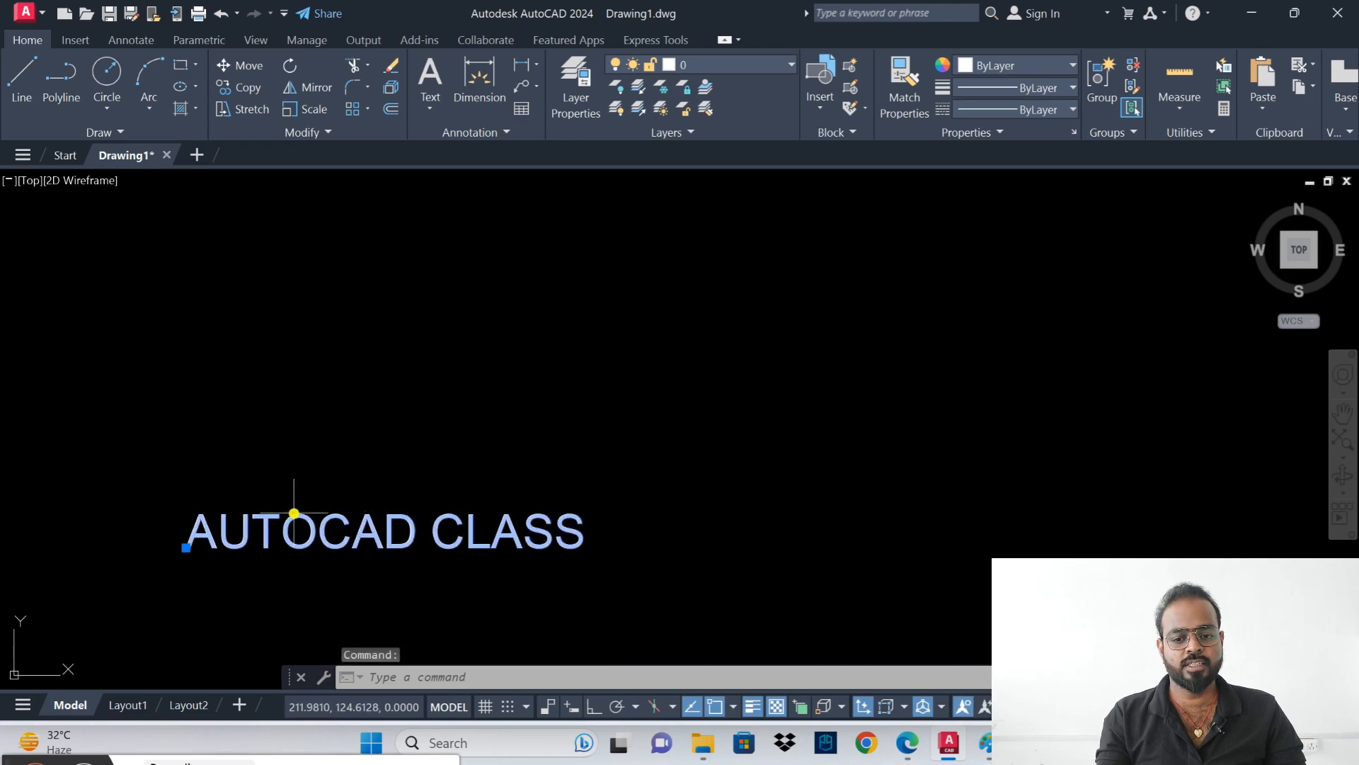
left_click(1029, 71)
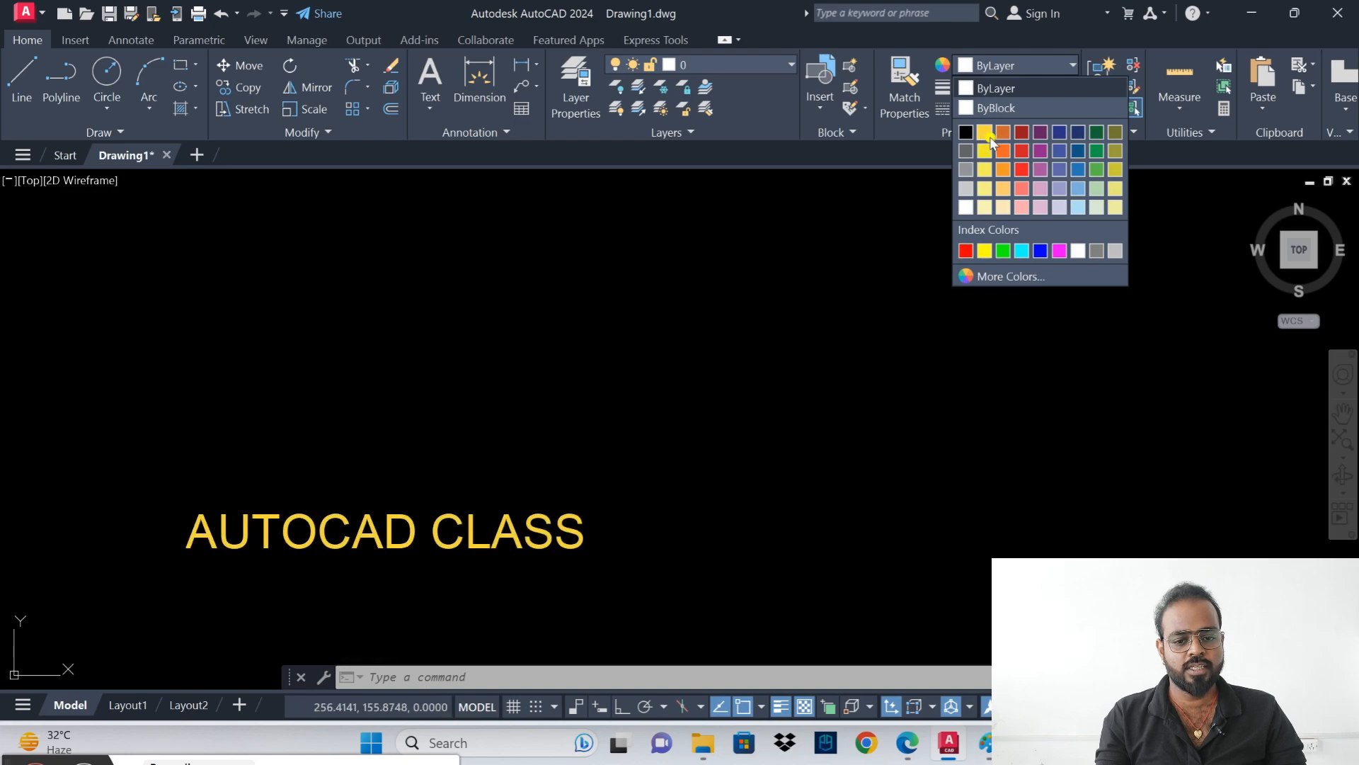
left_click(989, 137)
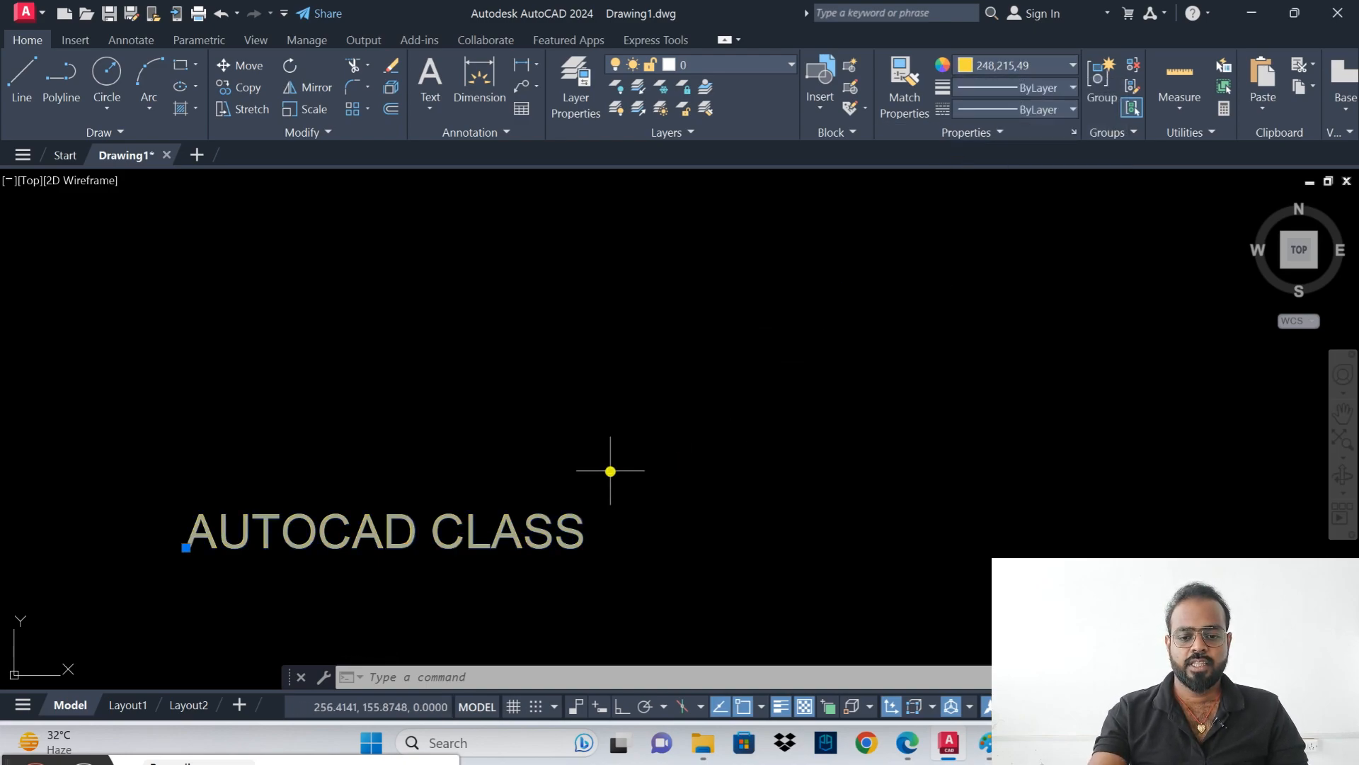
key("Escape")
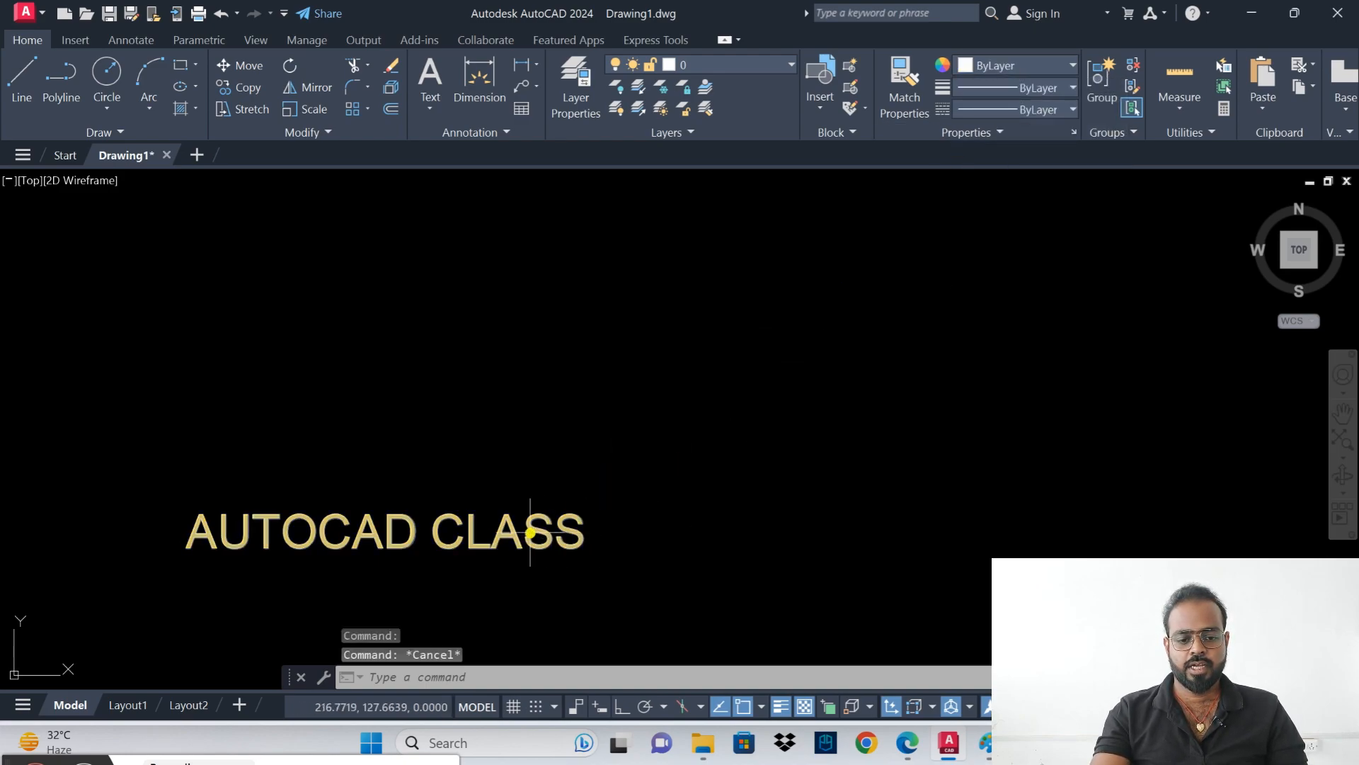
- Replace the wording of the gold AUTOCAD CLASS text with CADUCATION
mouse_move(528, 525)
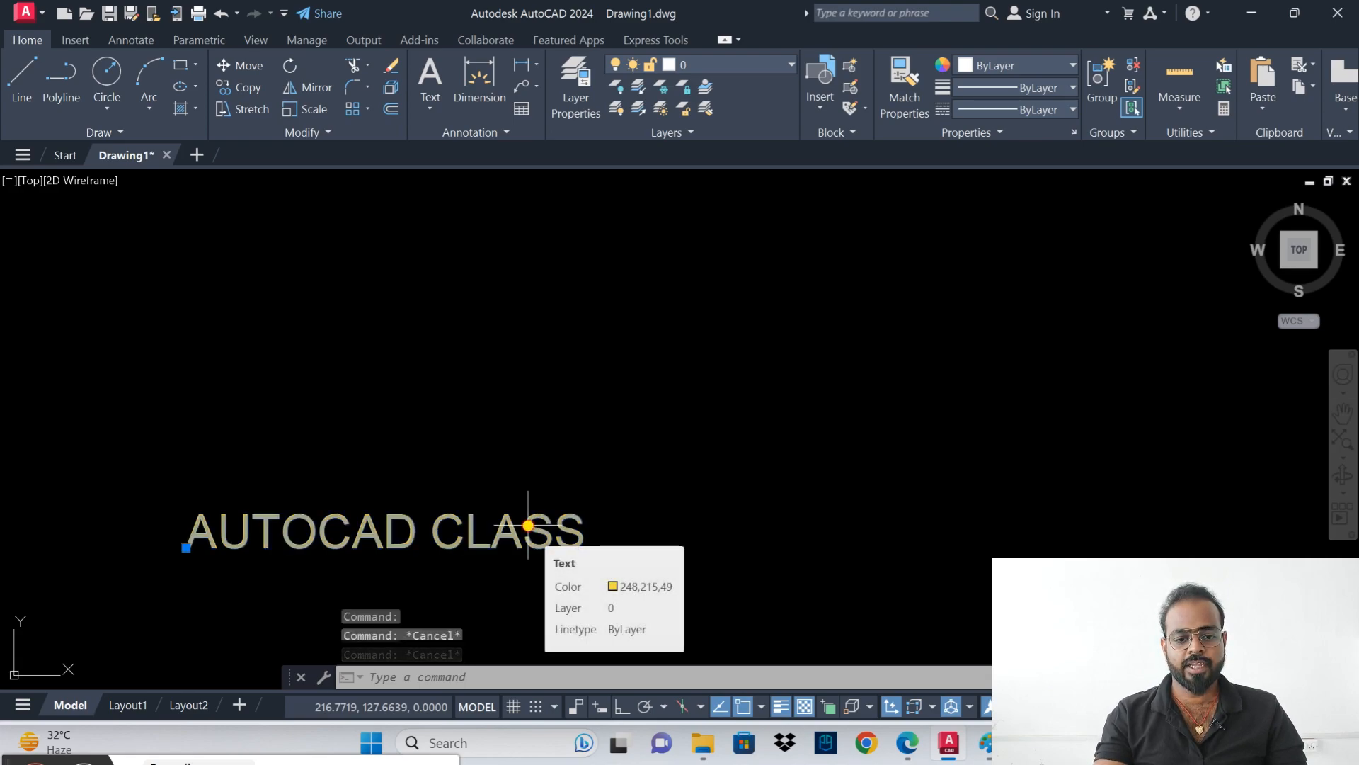
double_click(528, 526)
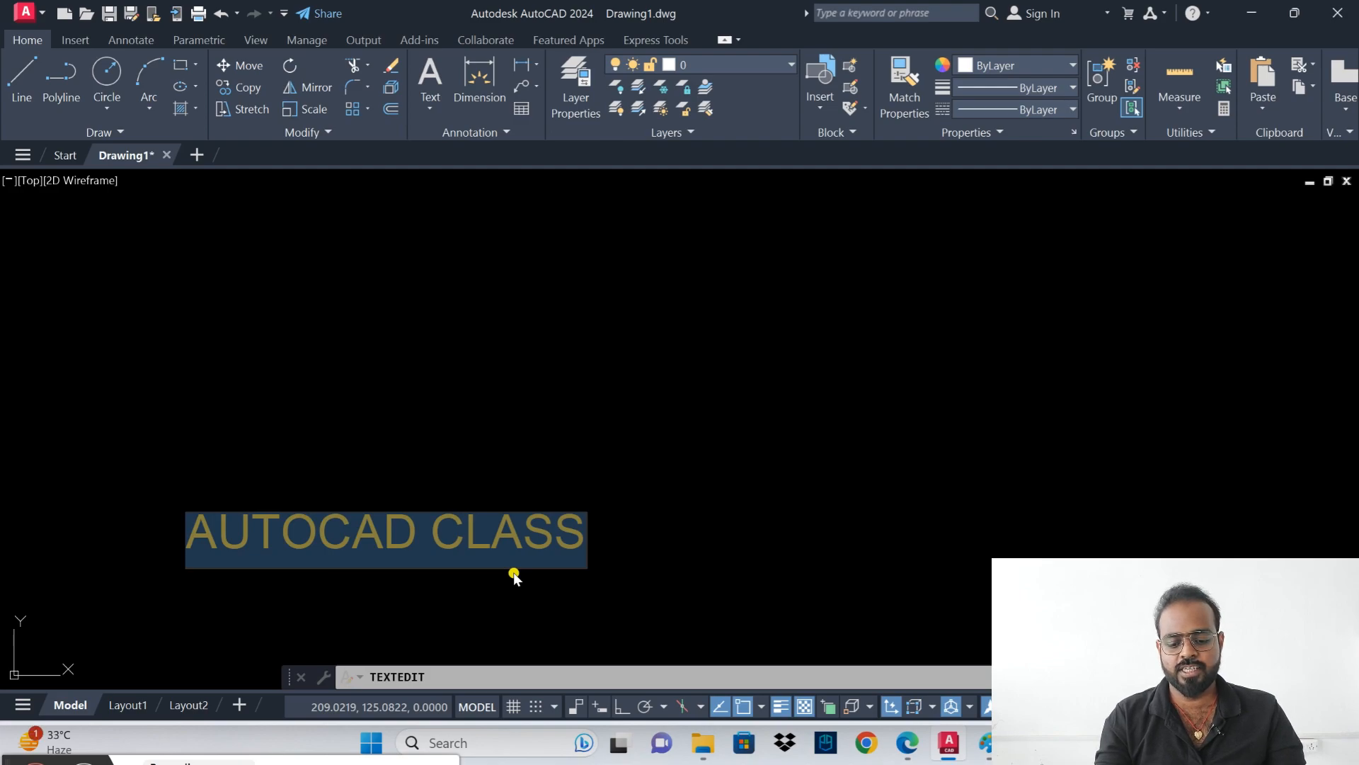
type("CAD")
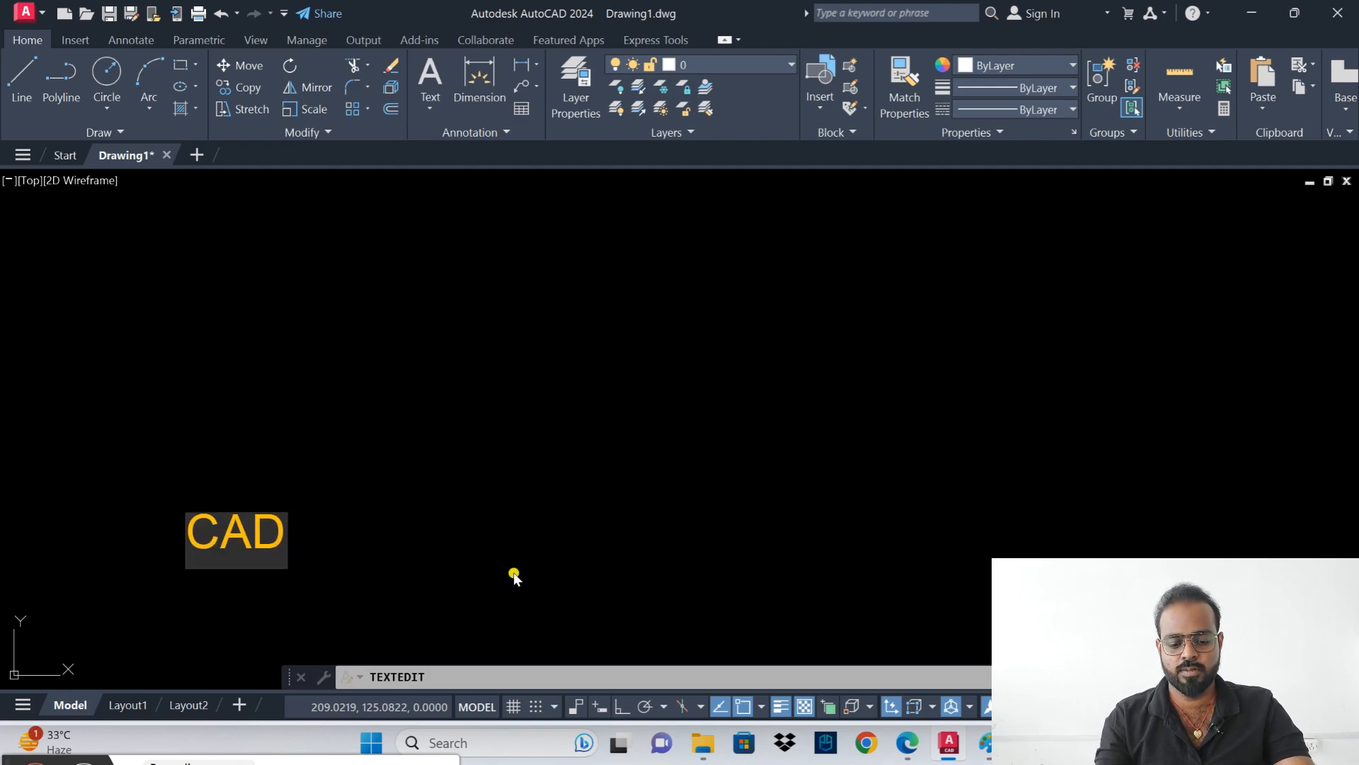
type("UCATION")
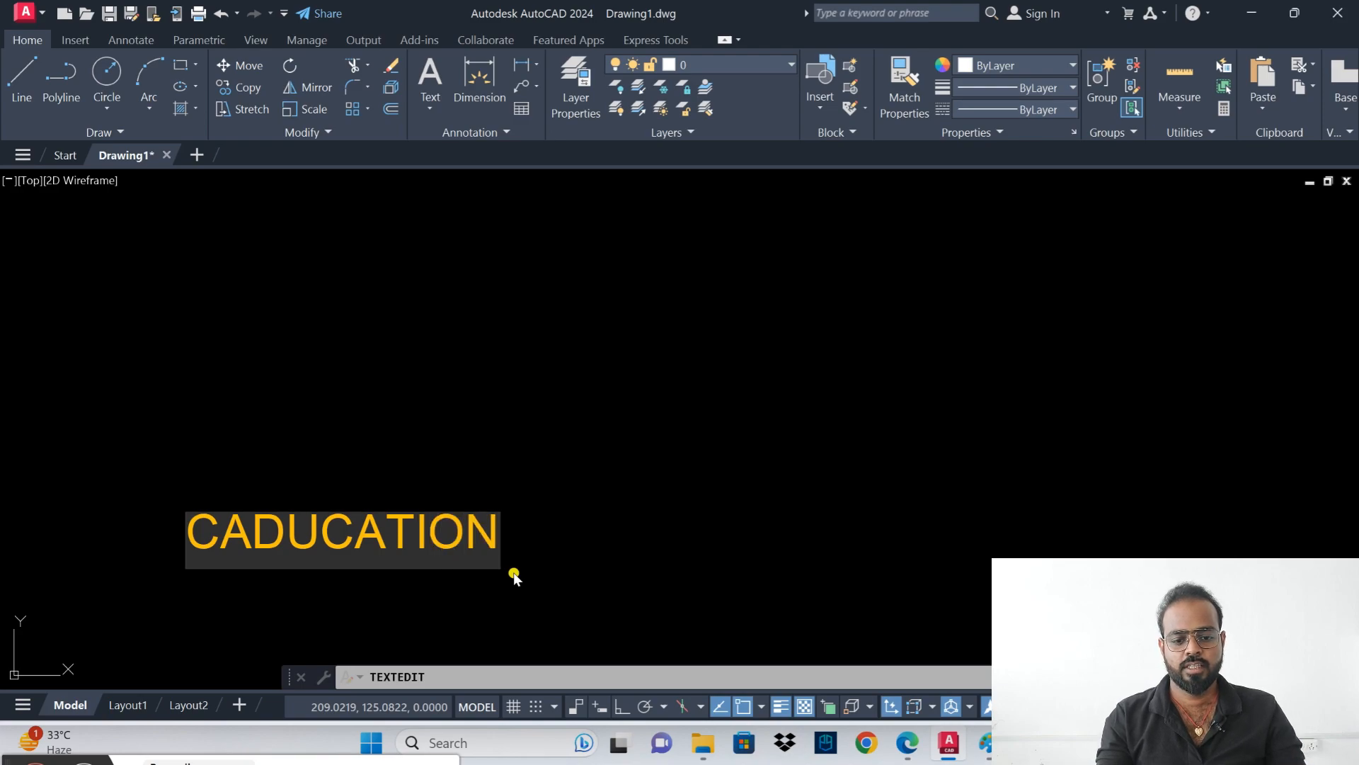
left_click(537, 488)
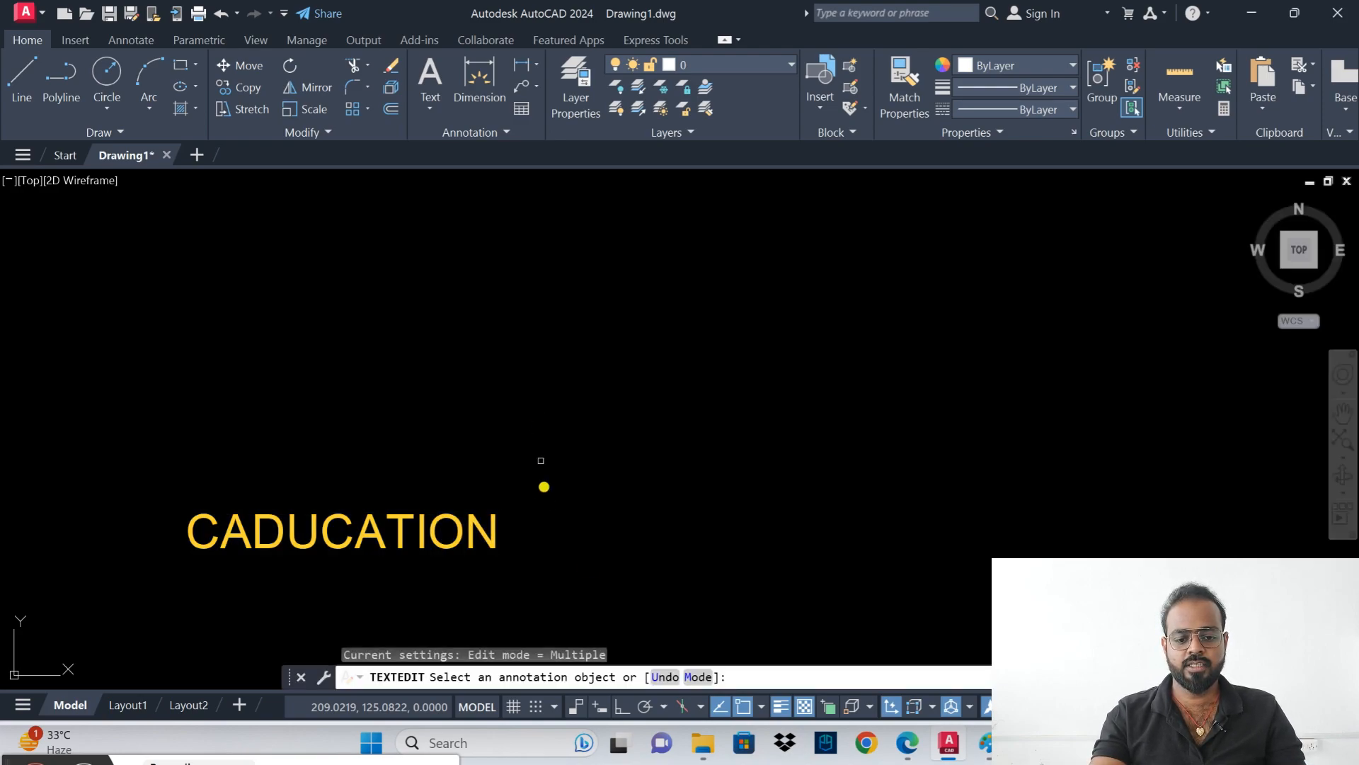
- Finish editing the text, switch to the Autocad ppt PDF in Edge and highlight the multiline text shortcut line
key("Escape")
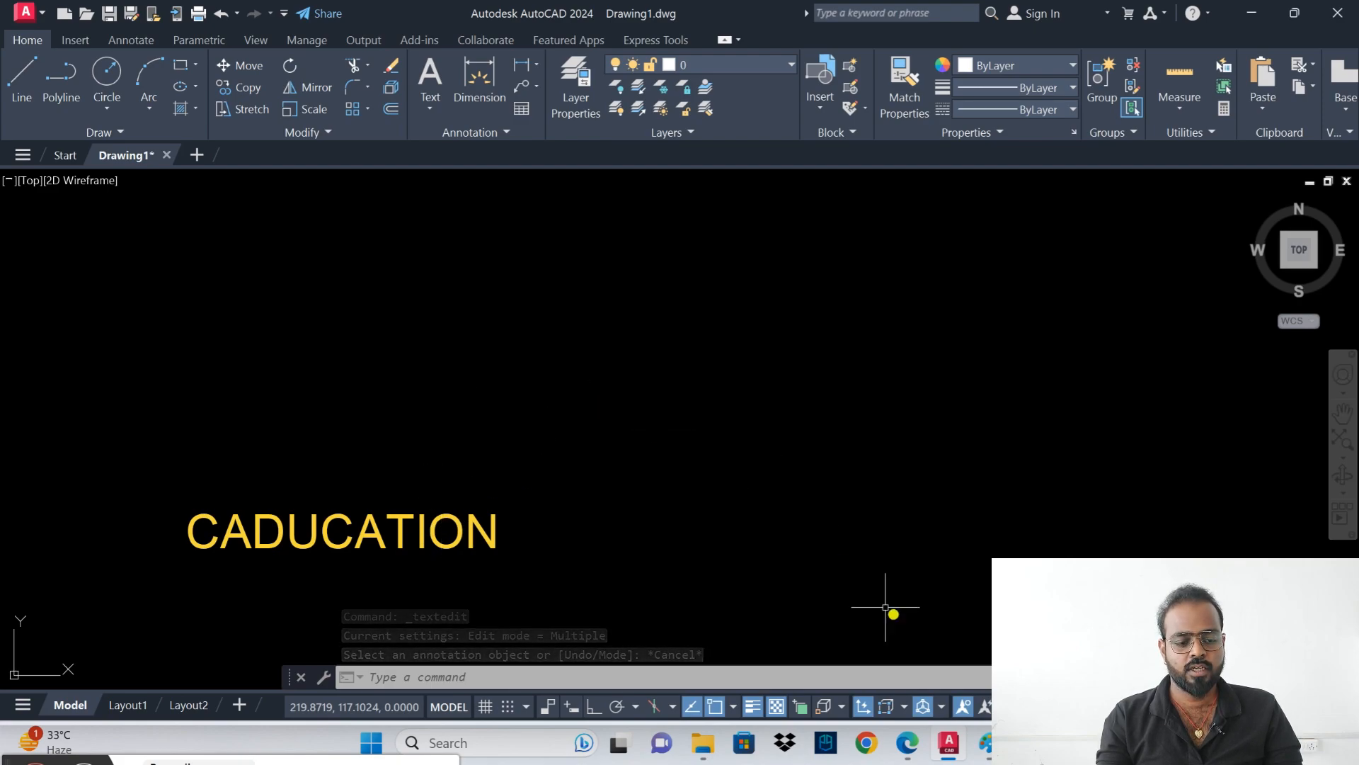
left_click(907, 743)
left_click_drag(276, 327, 598, 327)
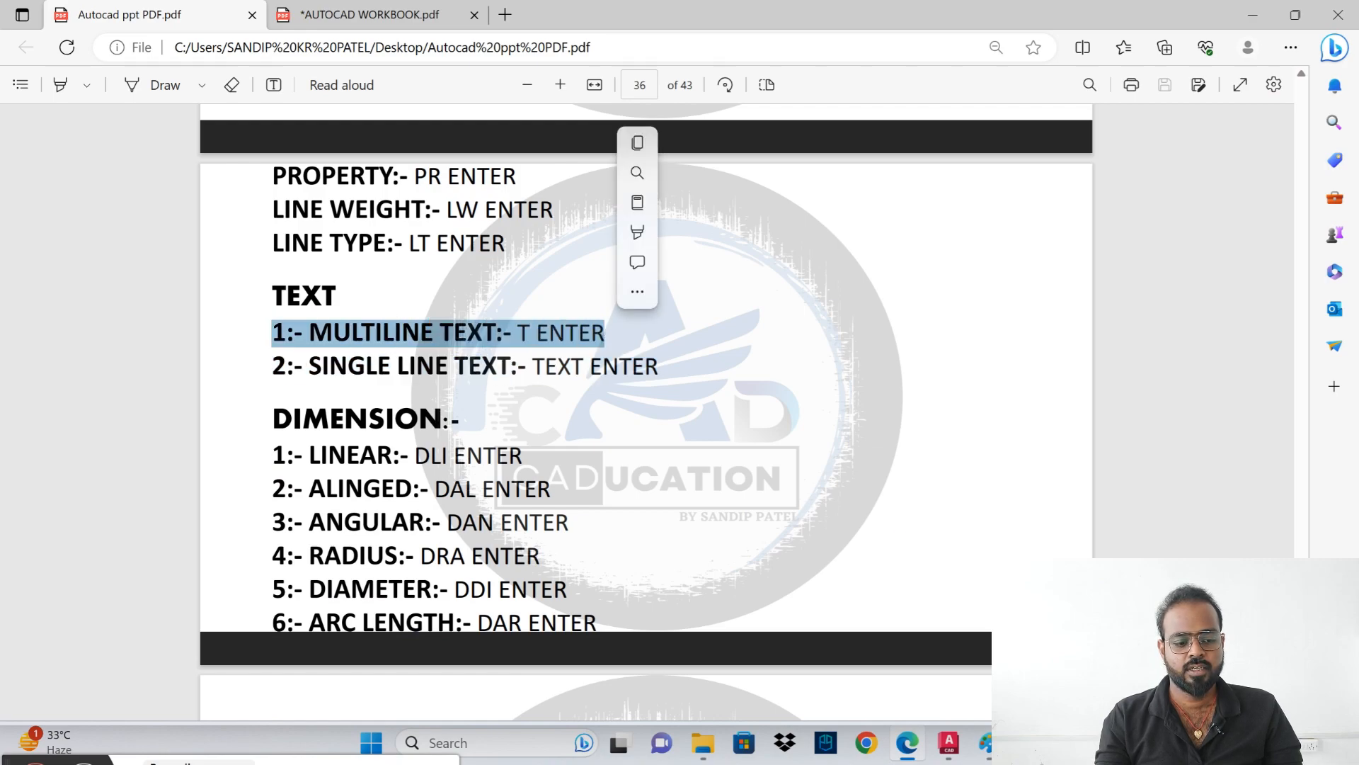
- Switch back to AutoCAD and define a wide multiline text box in an empty area of the drawing
left_click(949, 743)
mouse_move(672, 352)
middle_mouse_down()
mouse_move(325, 380)
mouse_move(258, 352)
middle_mouse_up()
type("t")
key("Return")
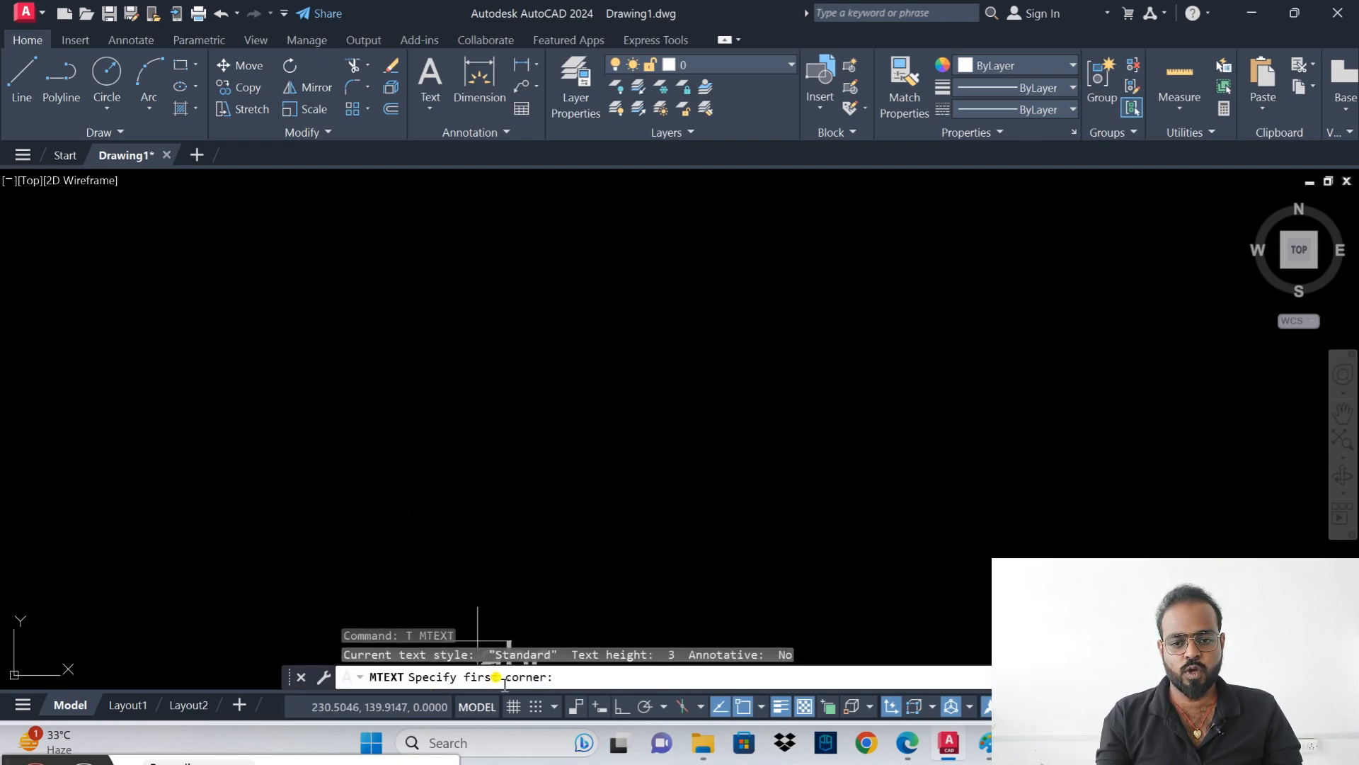
left_click(146, 203)
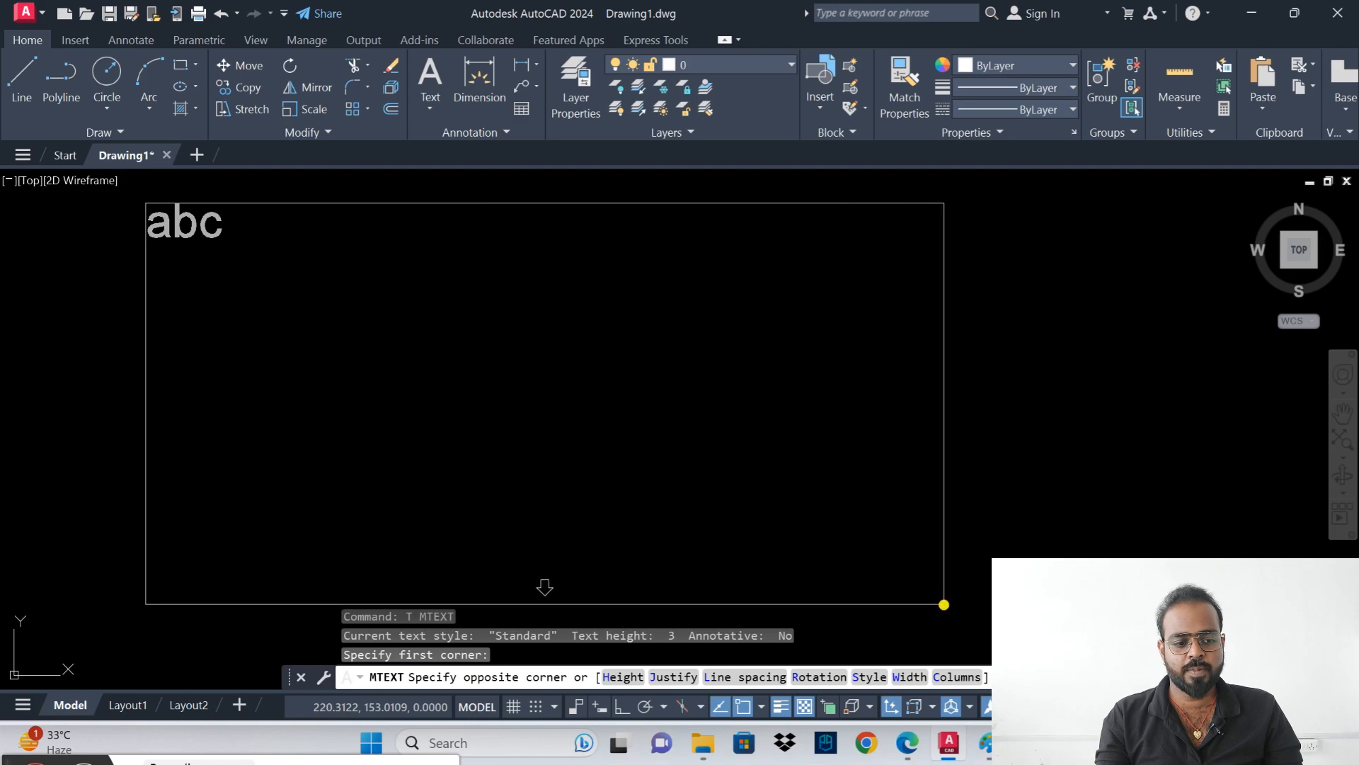
left_click(704, 455)
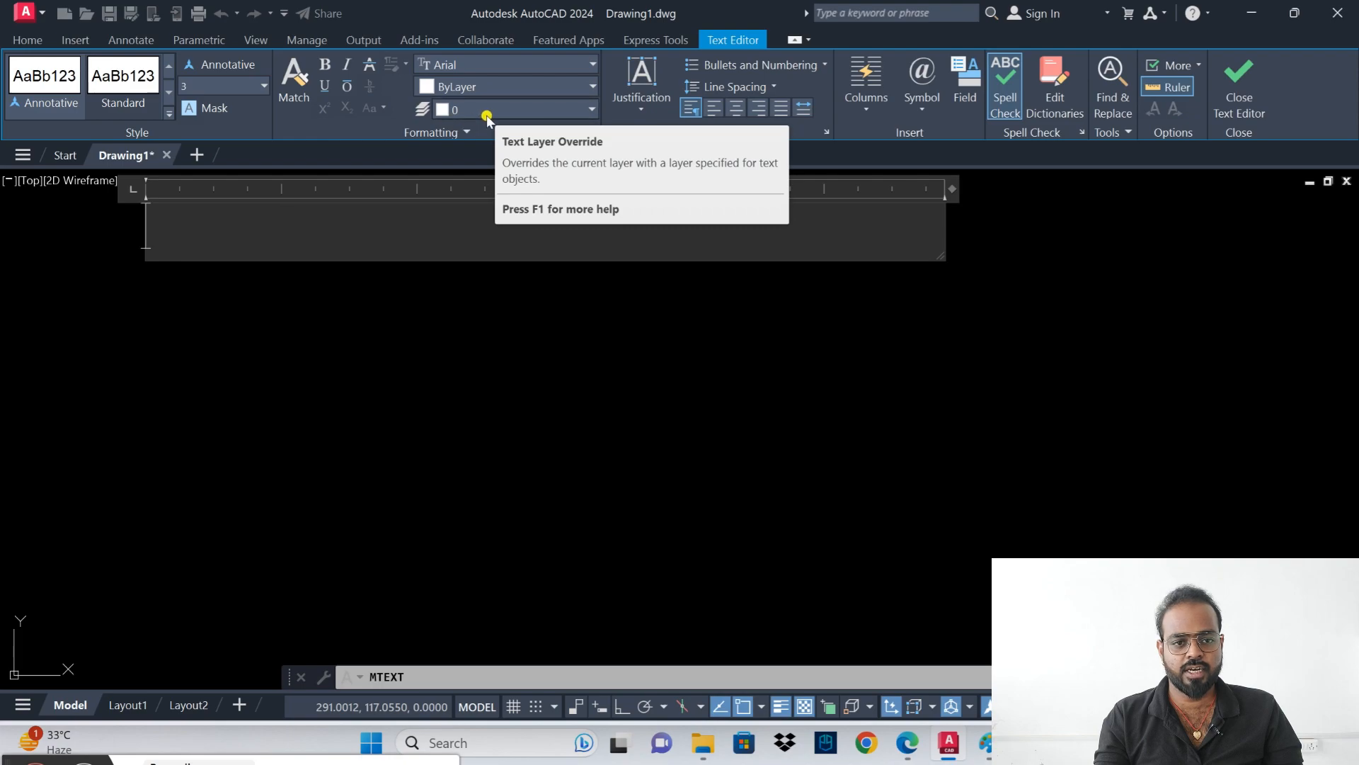
left_click(648, 110)
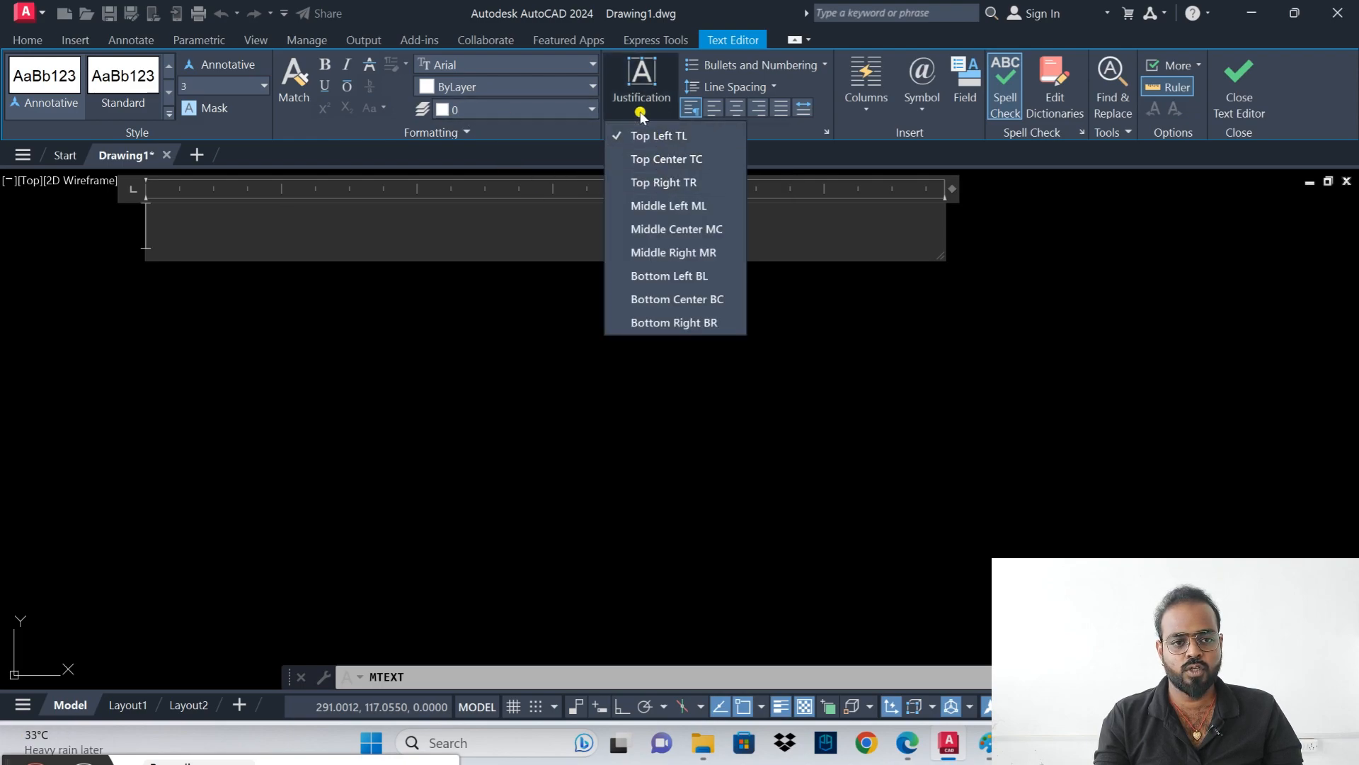
left_click(641, 105)
left_click(804, 63)
left_click(804, 64)
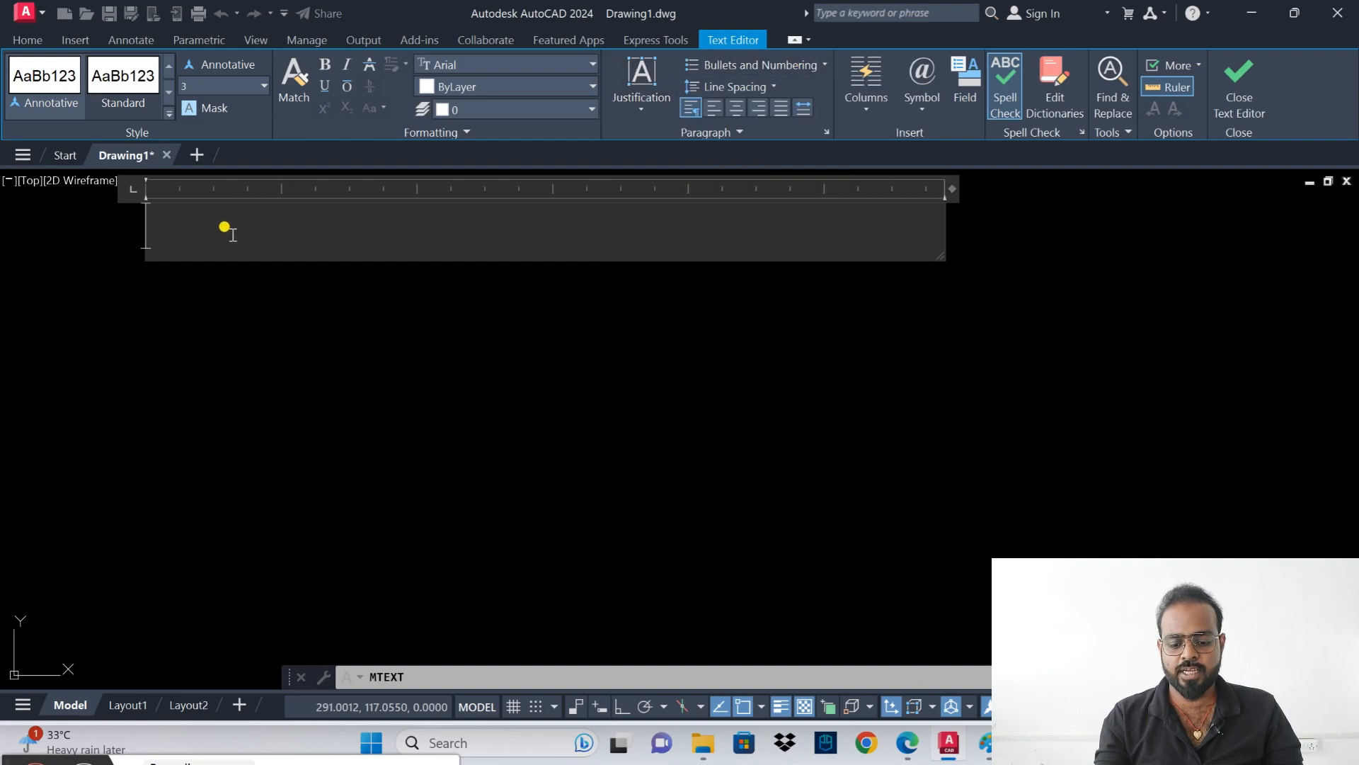
- Enter CADUCATION as the first line of the multiline text and set height 2 and font Bahnschrift for the second line
type("CADUCATION")
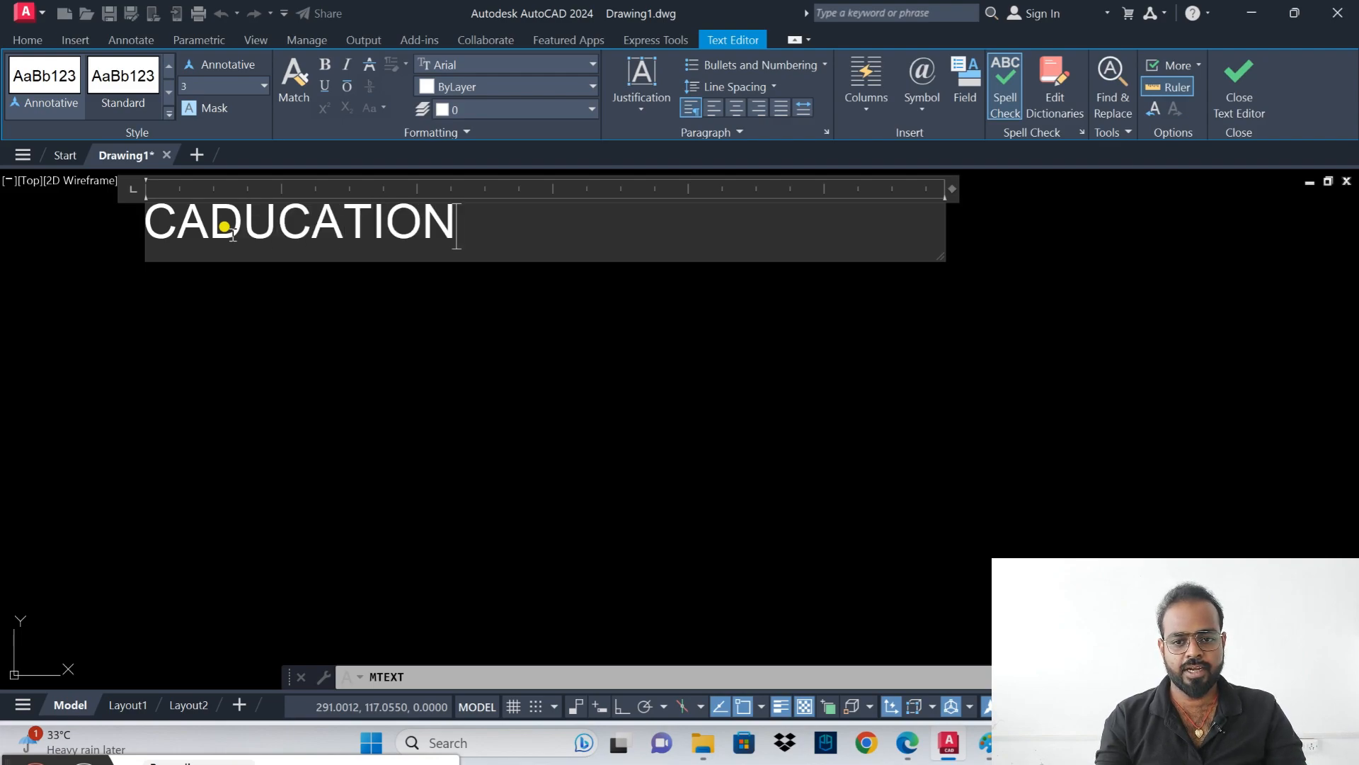
key("Return")
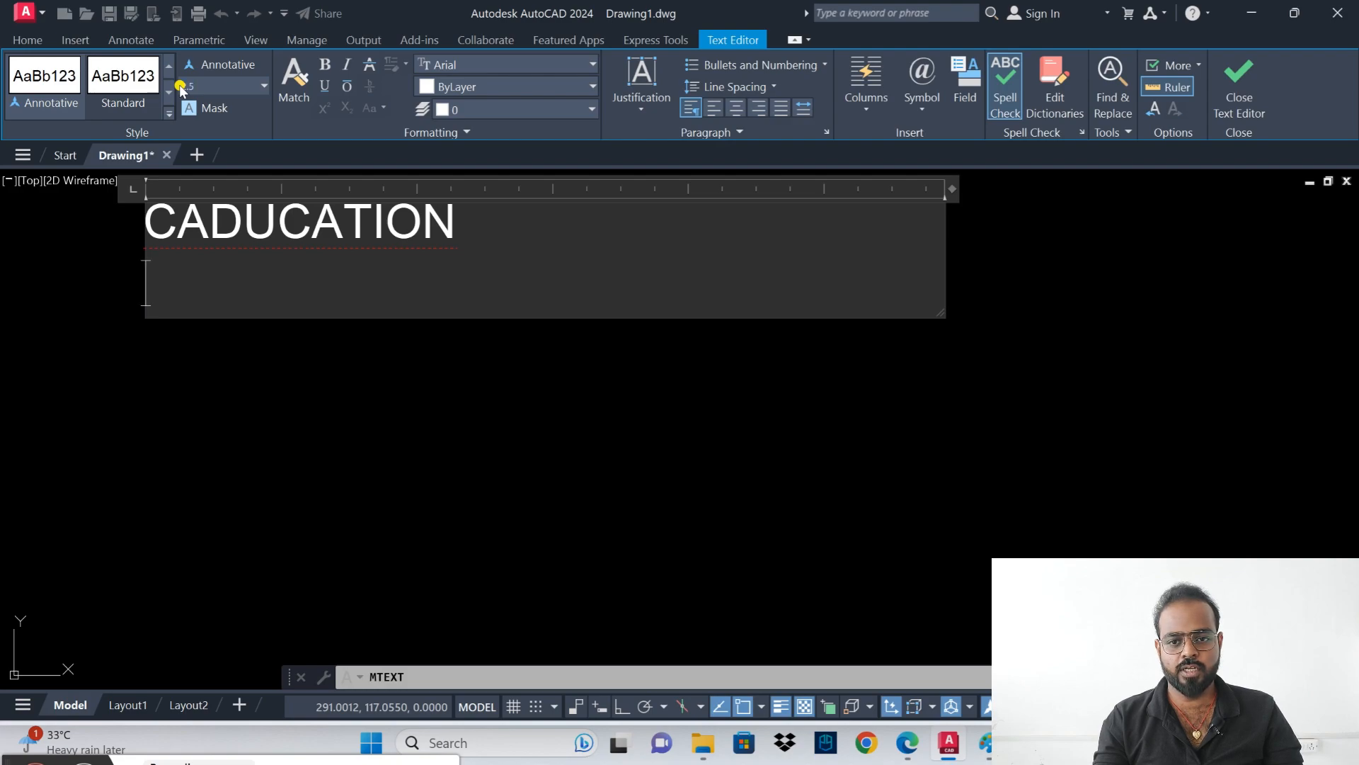
left_click(538, 65)
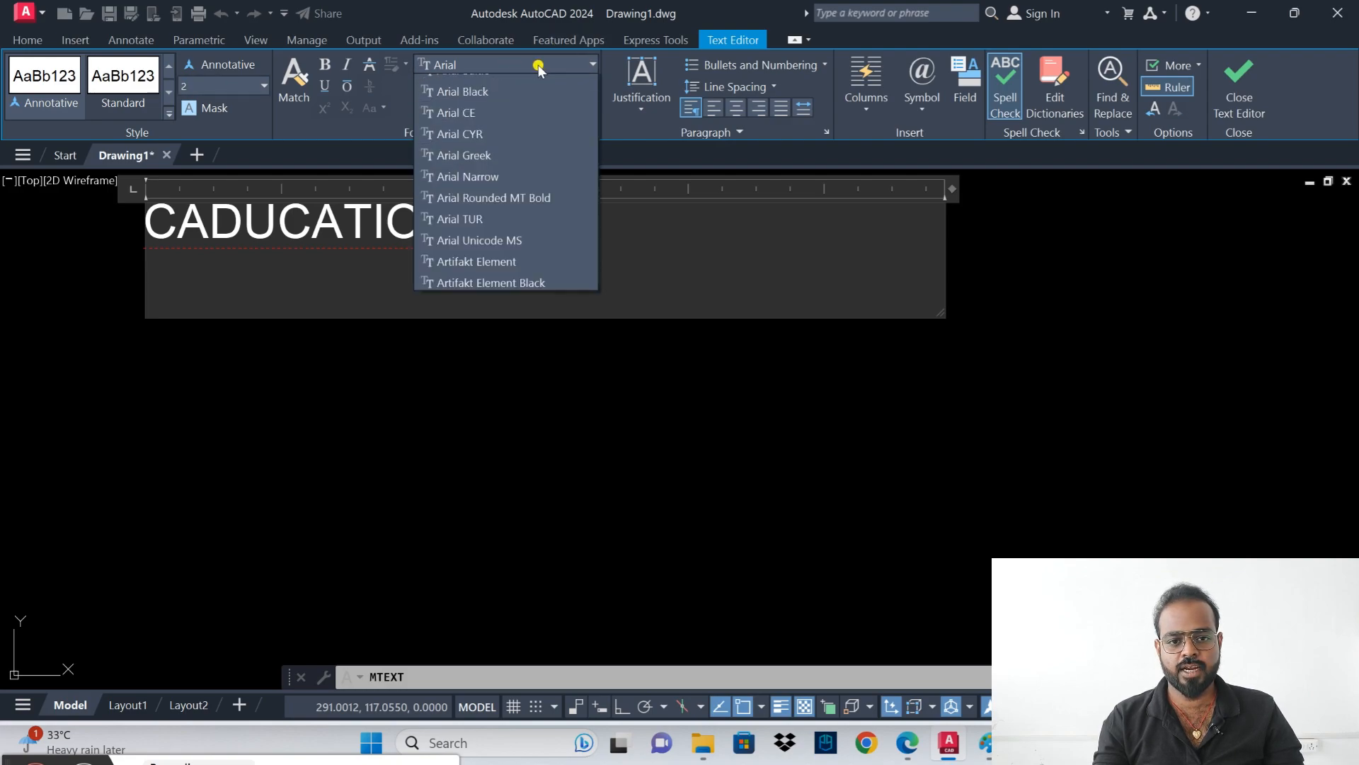
scroll(467, 267, "down", 5)
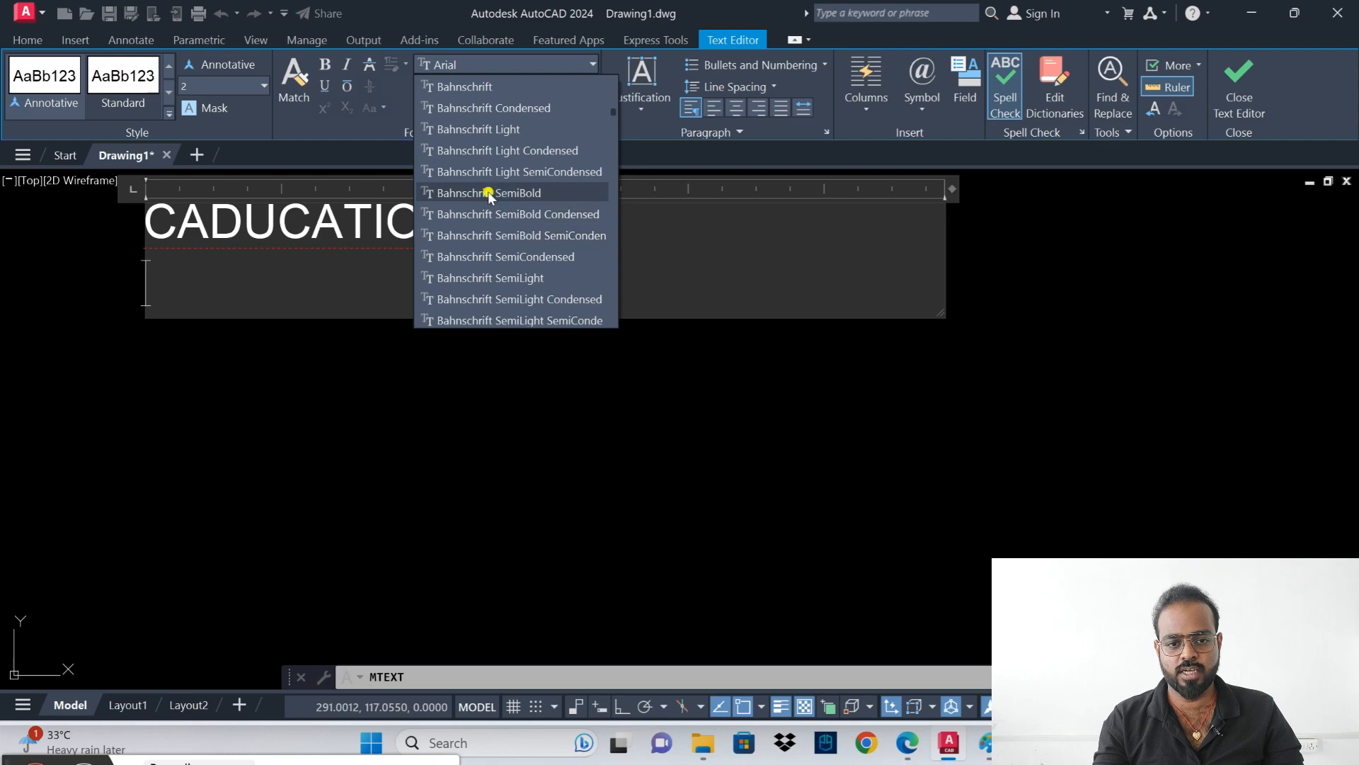
left_click(475, 88)
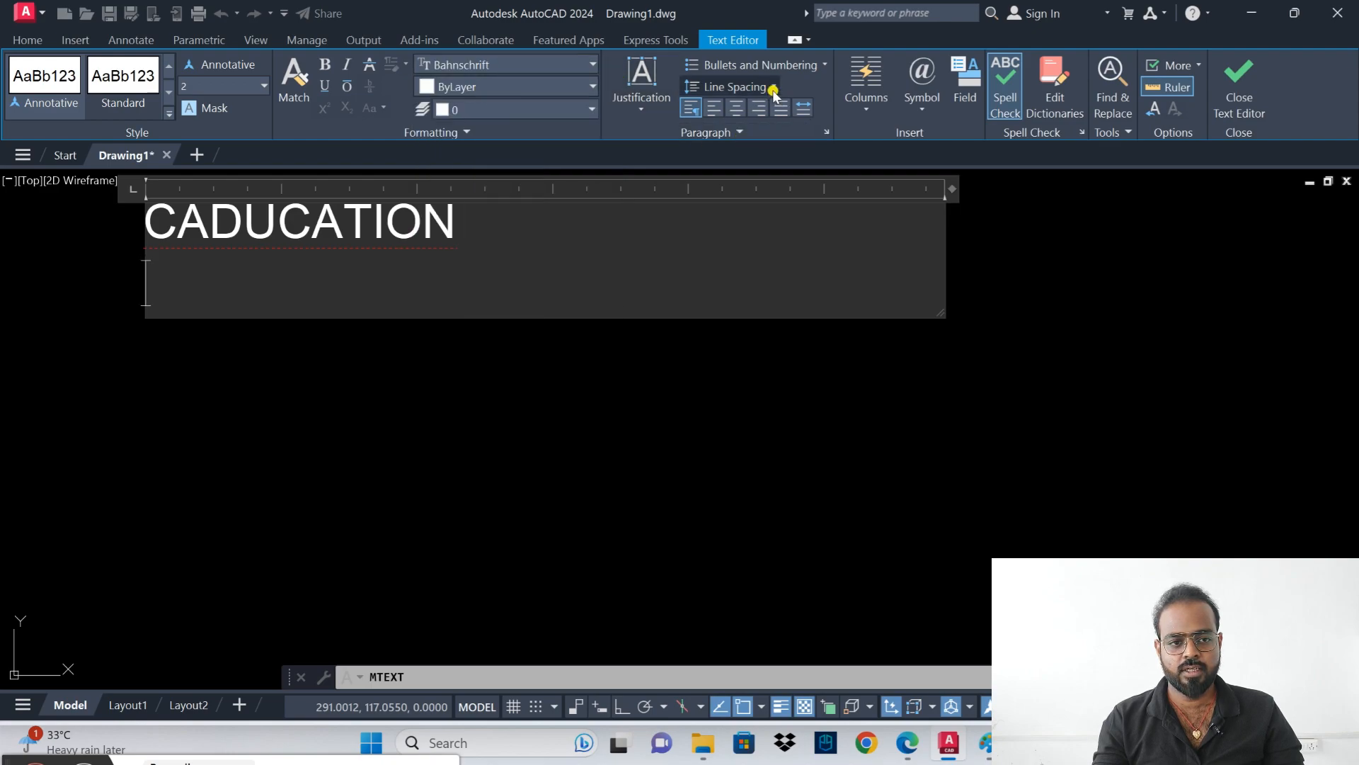
- Turn on numbering for the second line, enter AUTOCAD as the first list item and begin the next item
left_click(777, 65)
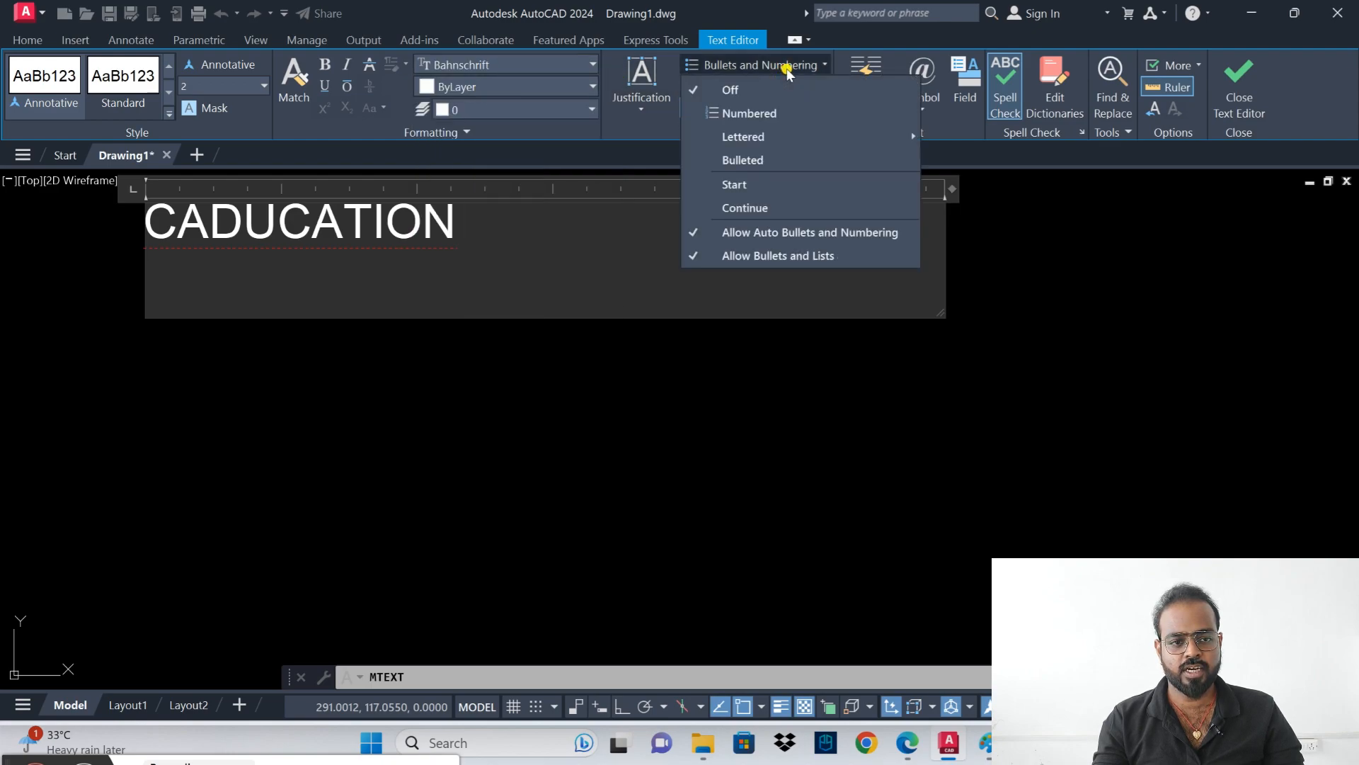
left_click(747, 114)
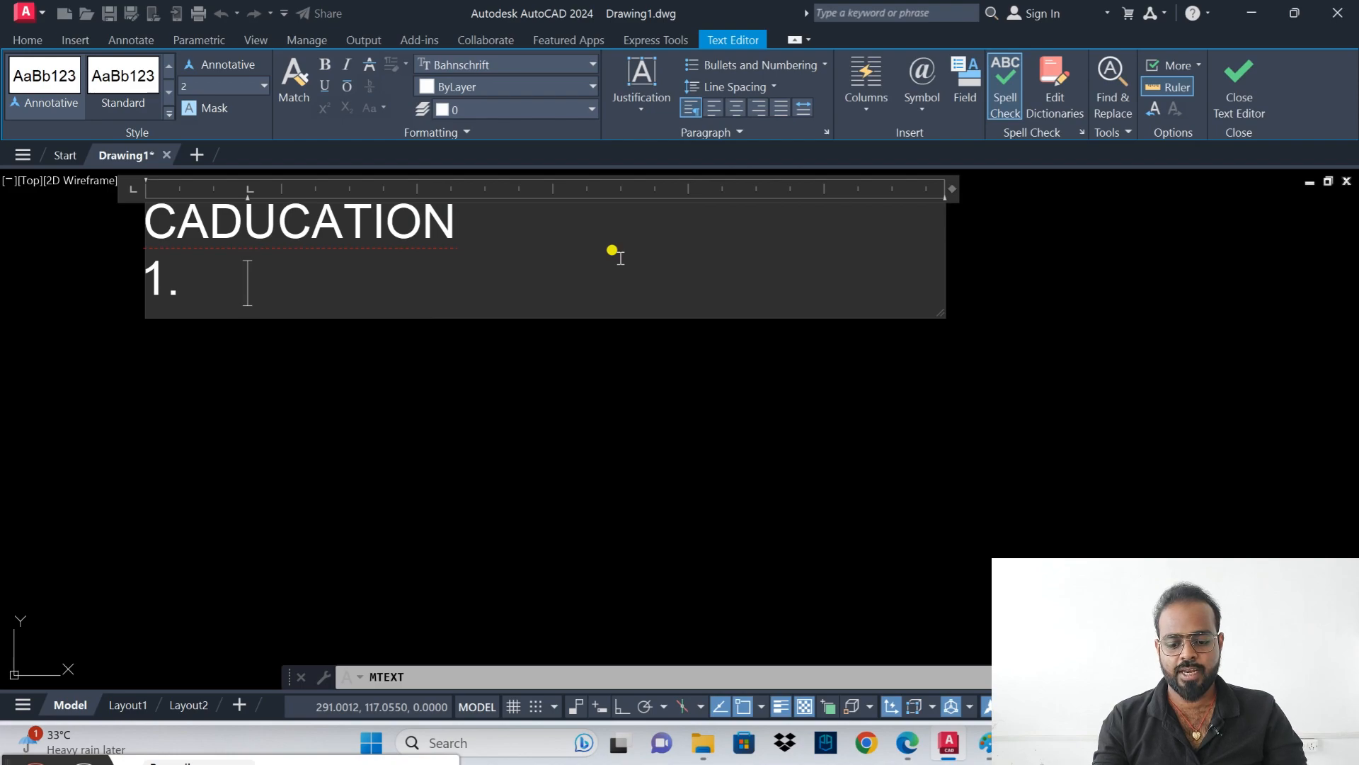
type("AU")
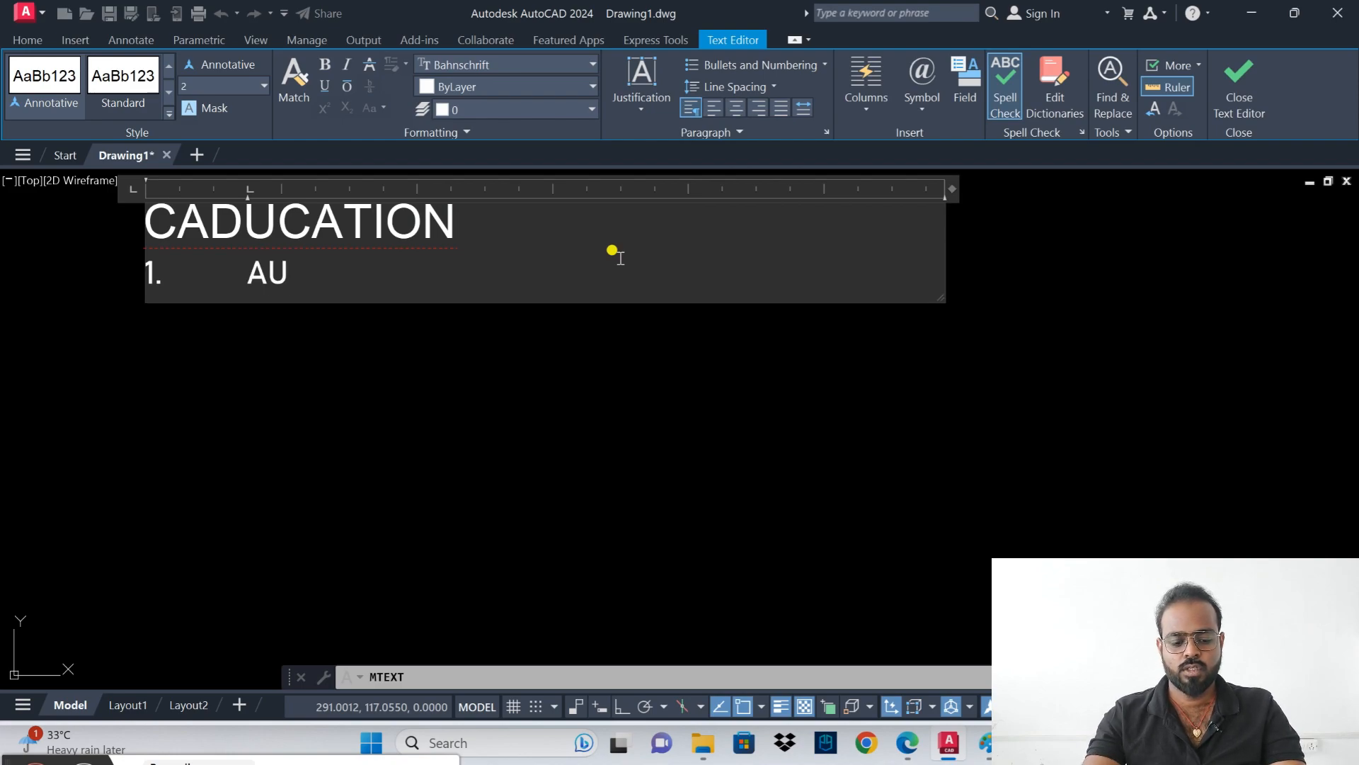
type("TOCAD")
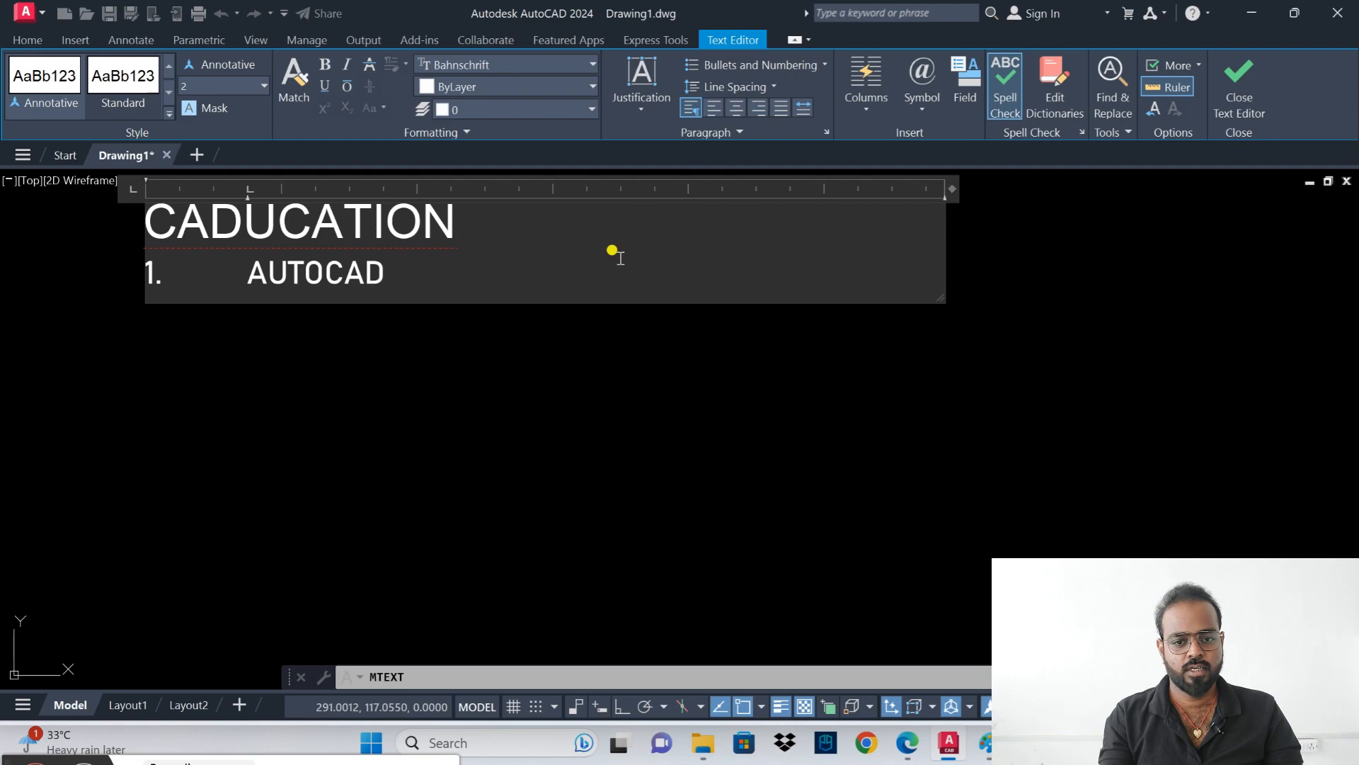
key("Return")
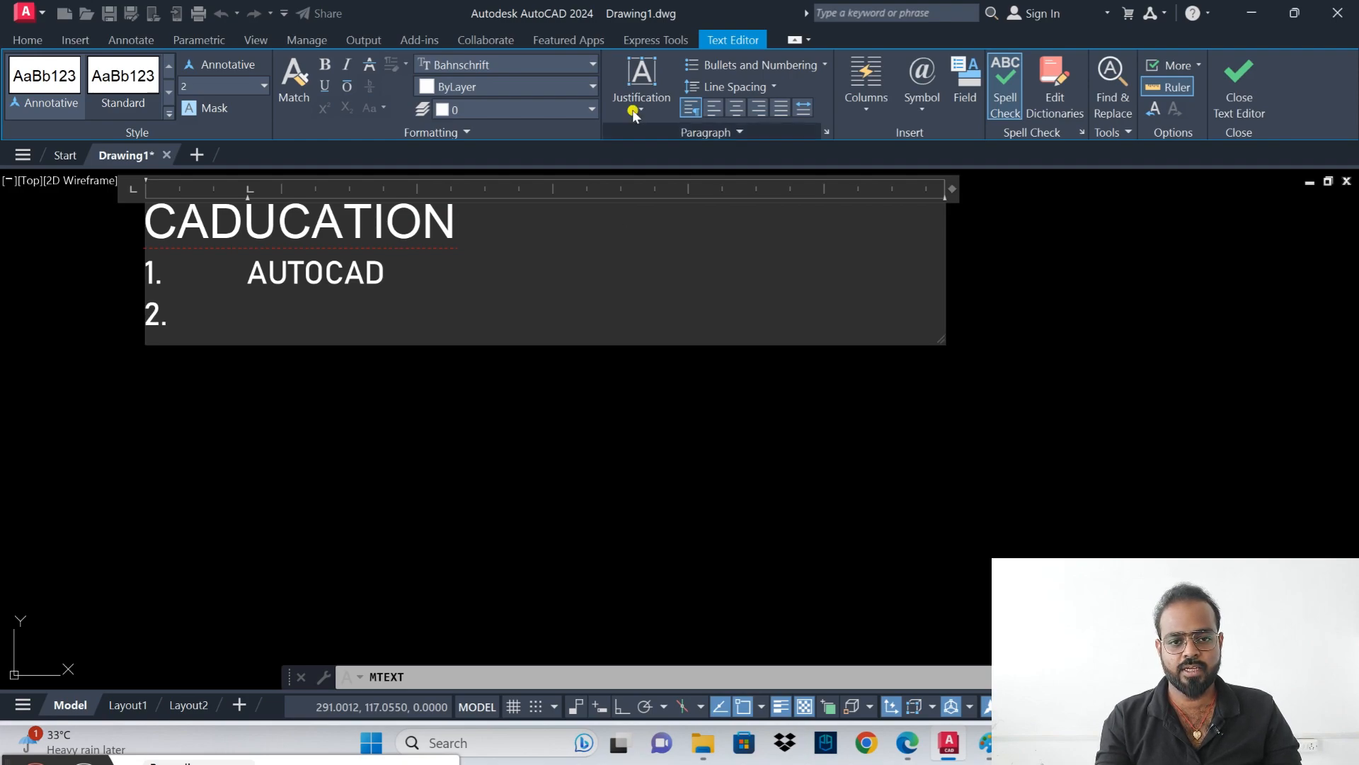
- Enter the diameter symbol followed by 60 as the second list item in red at height 4, and close the text editor
left_click(499, 86)
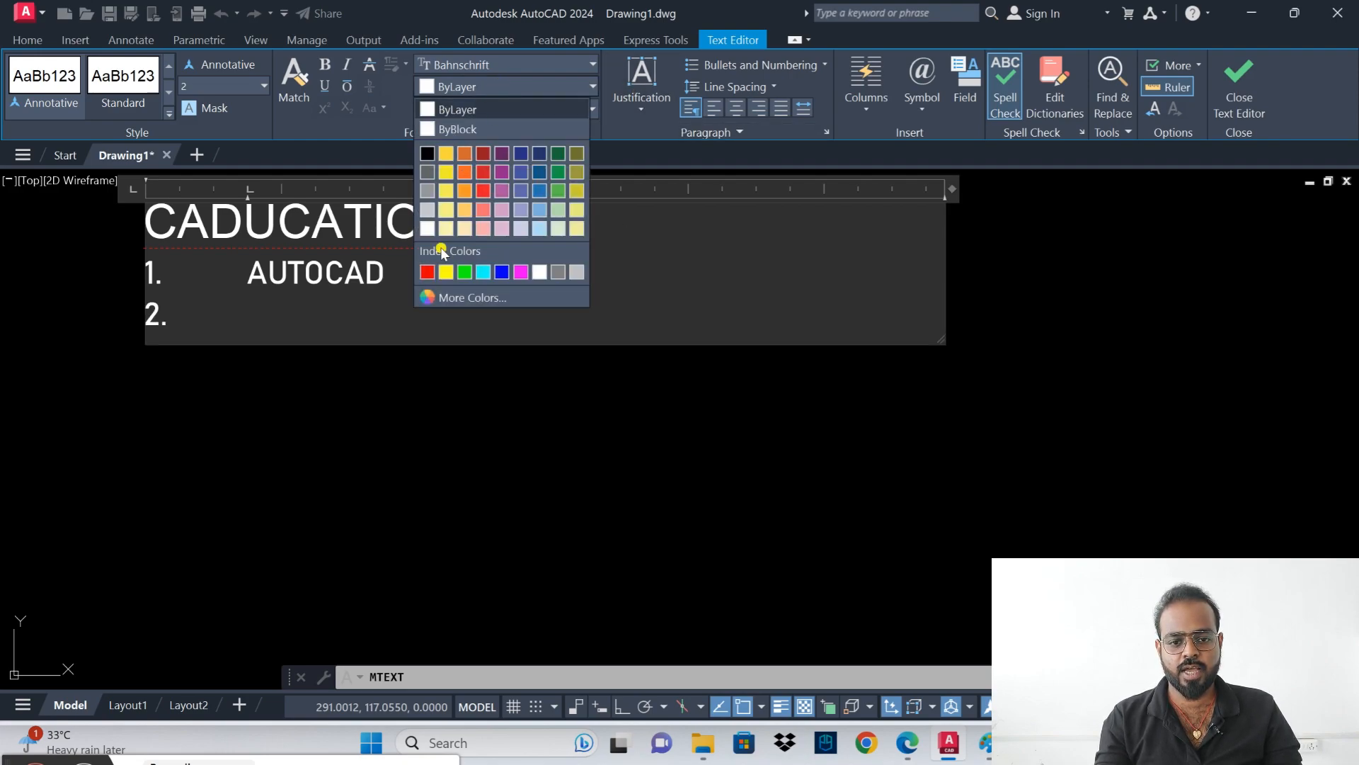
left_click(427, 271)
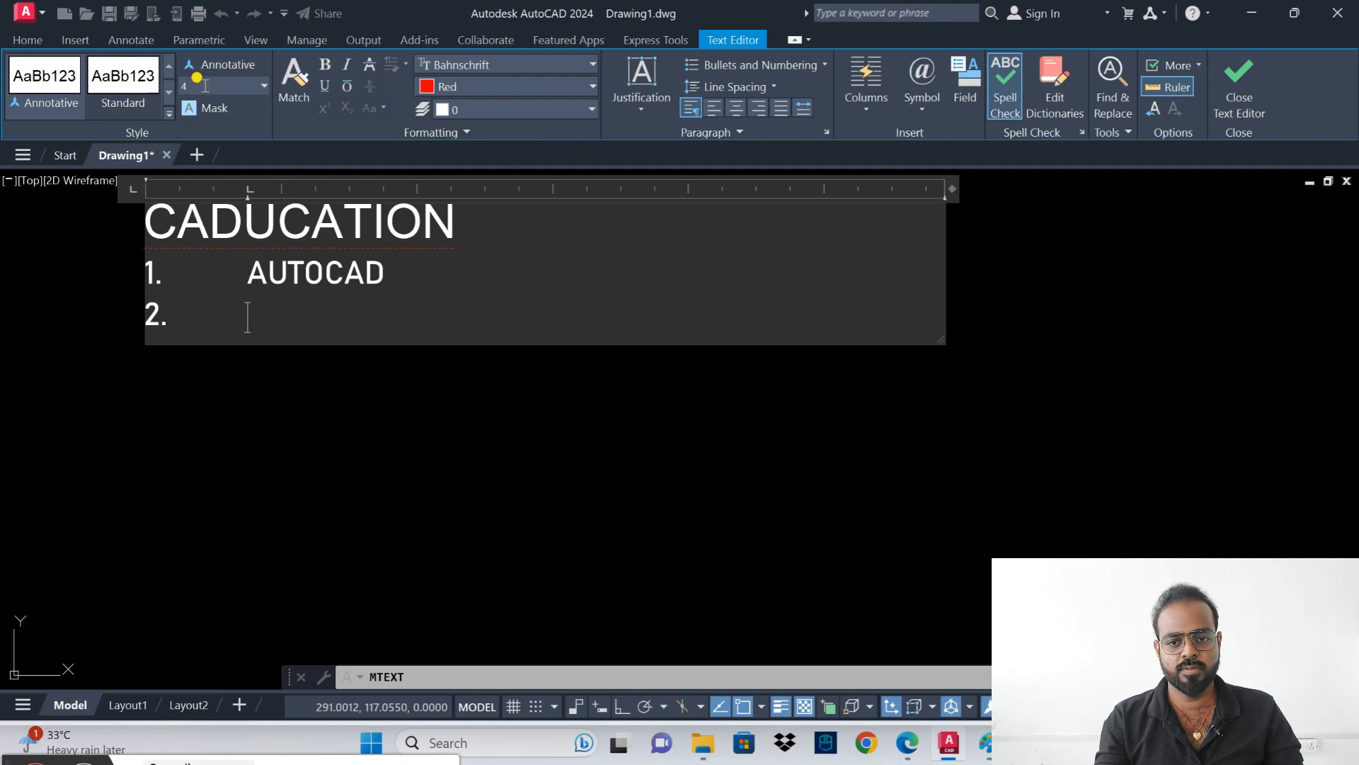
left_click(806, 65)
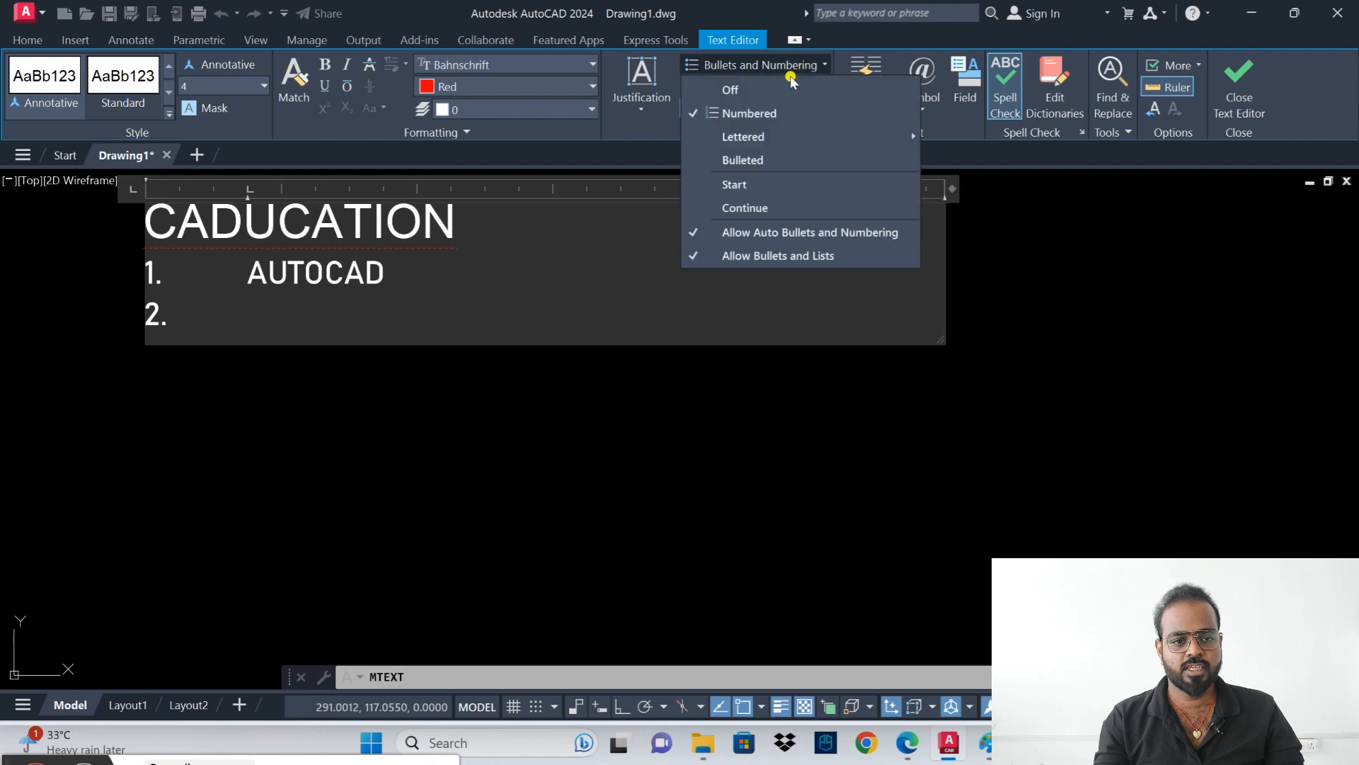
left_click(819, 67)
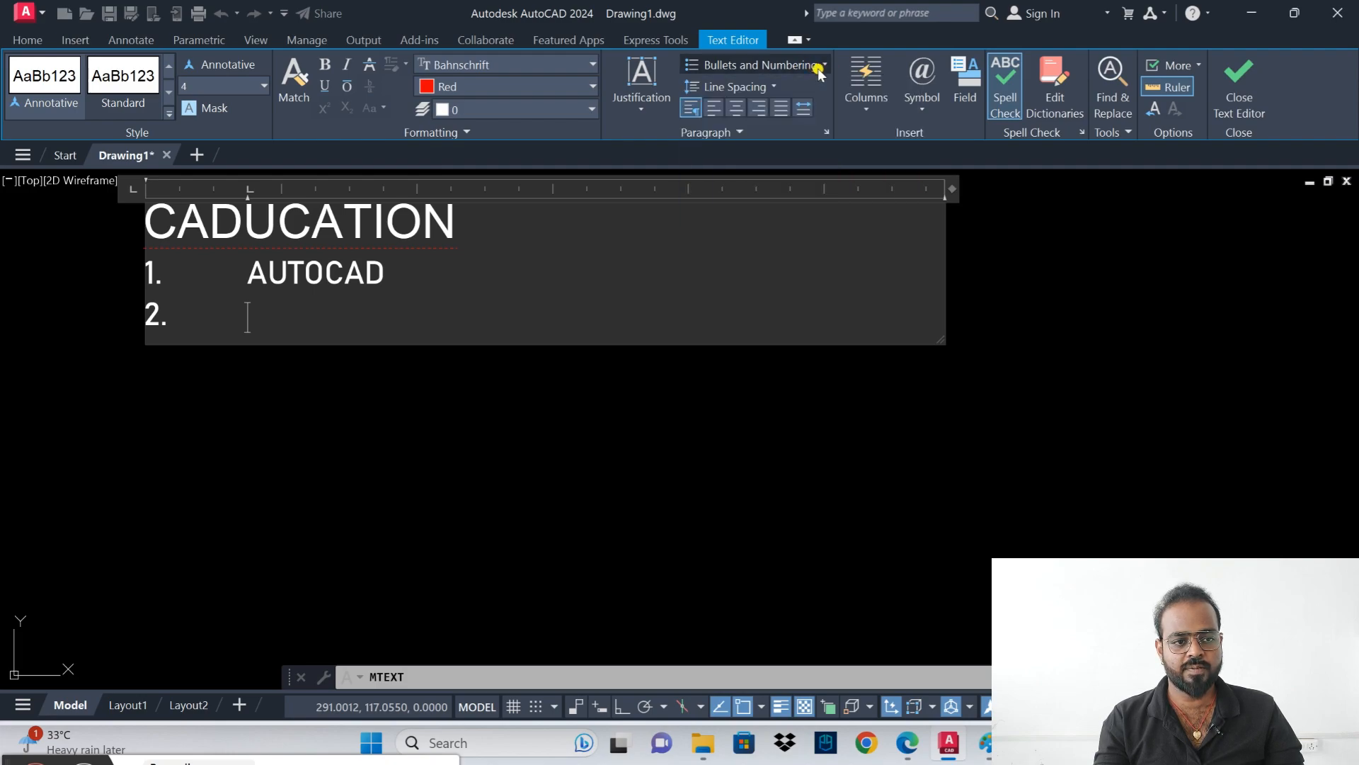
left_click(909, 108)
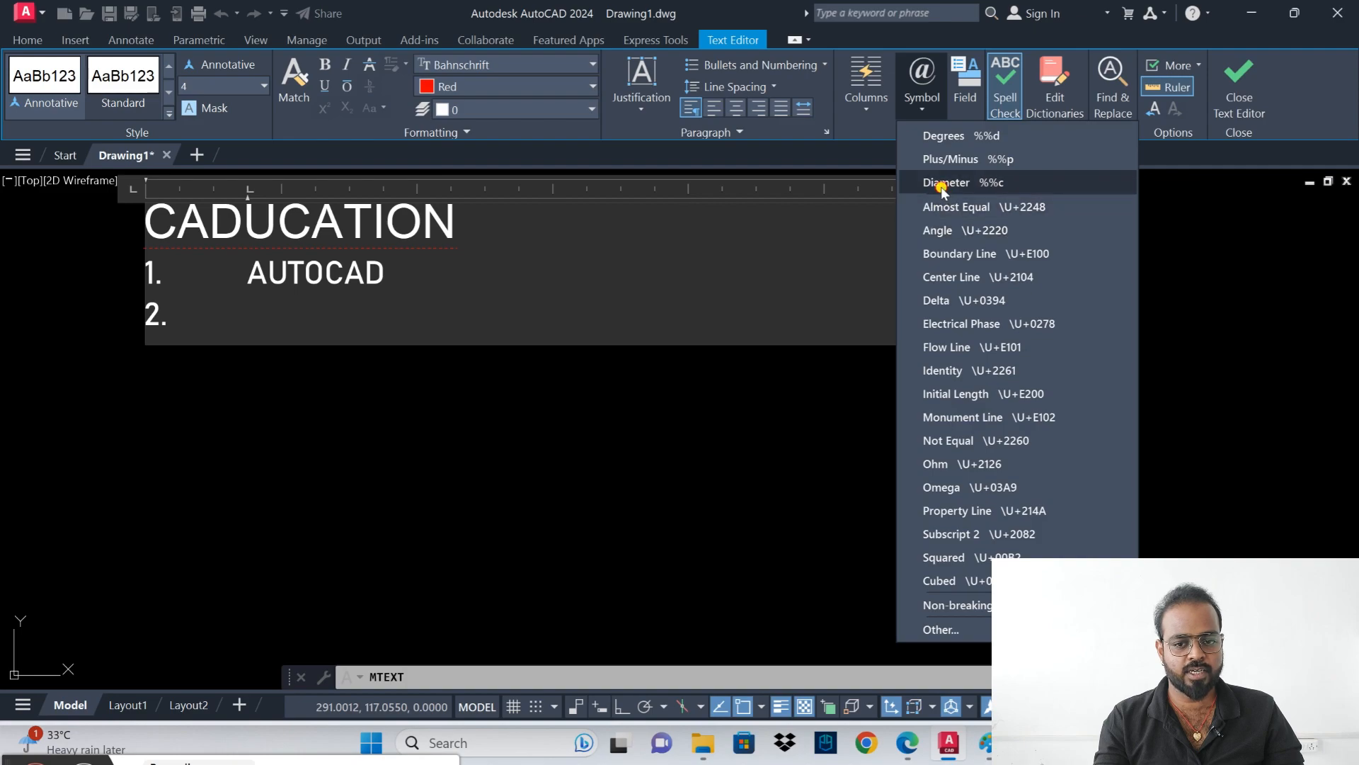
left_click(944, 182)
type("60")
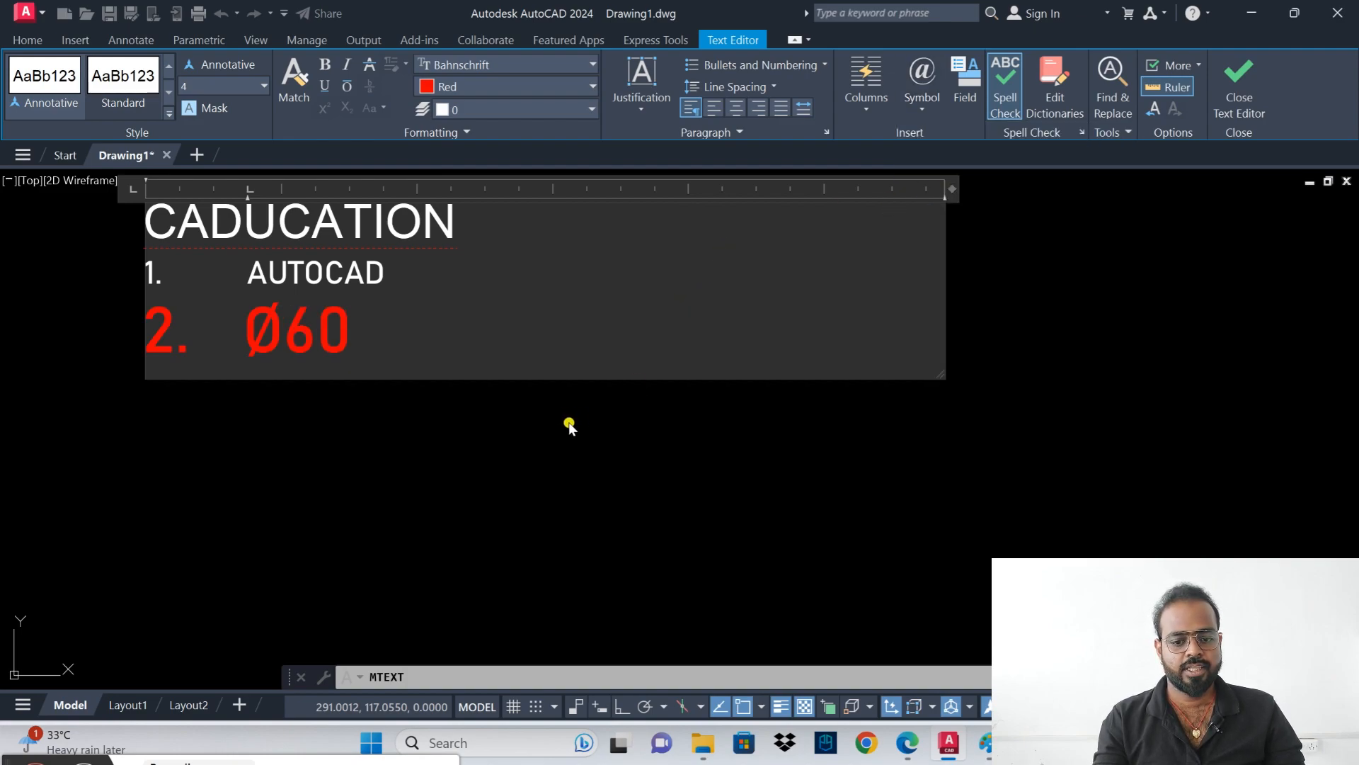
left_click(485, 469)
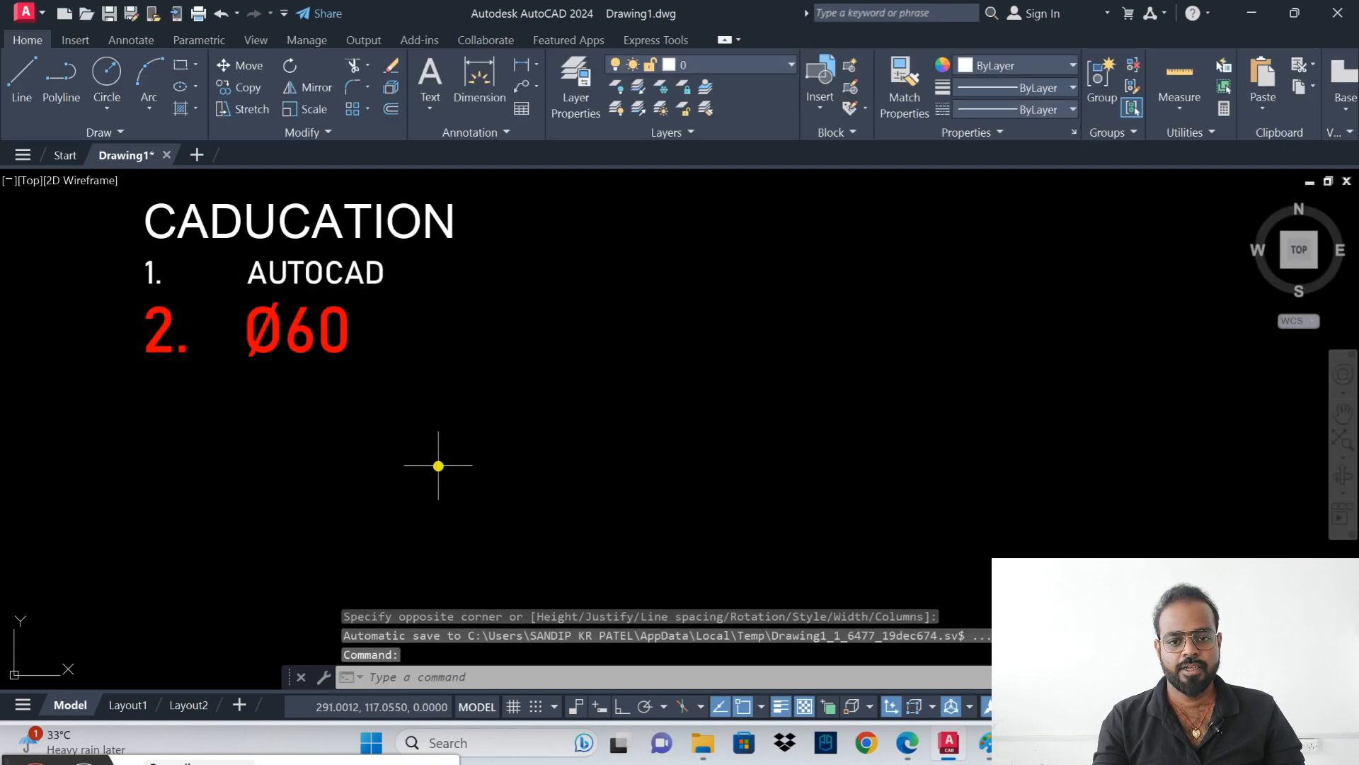
- Reopen the multiline text and format the AUTOCAD list item in yellow with height 3
left_click(307, 270)
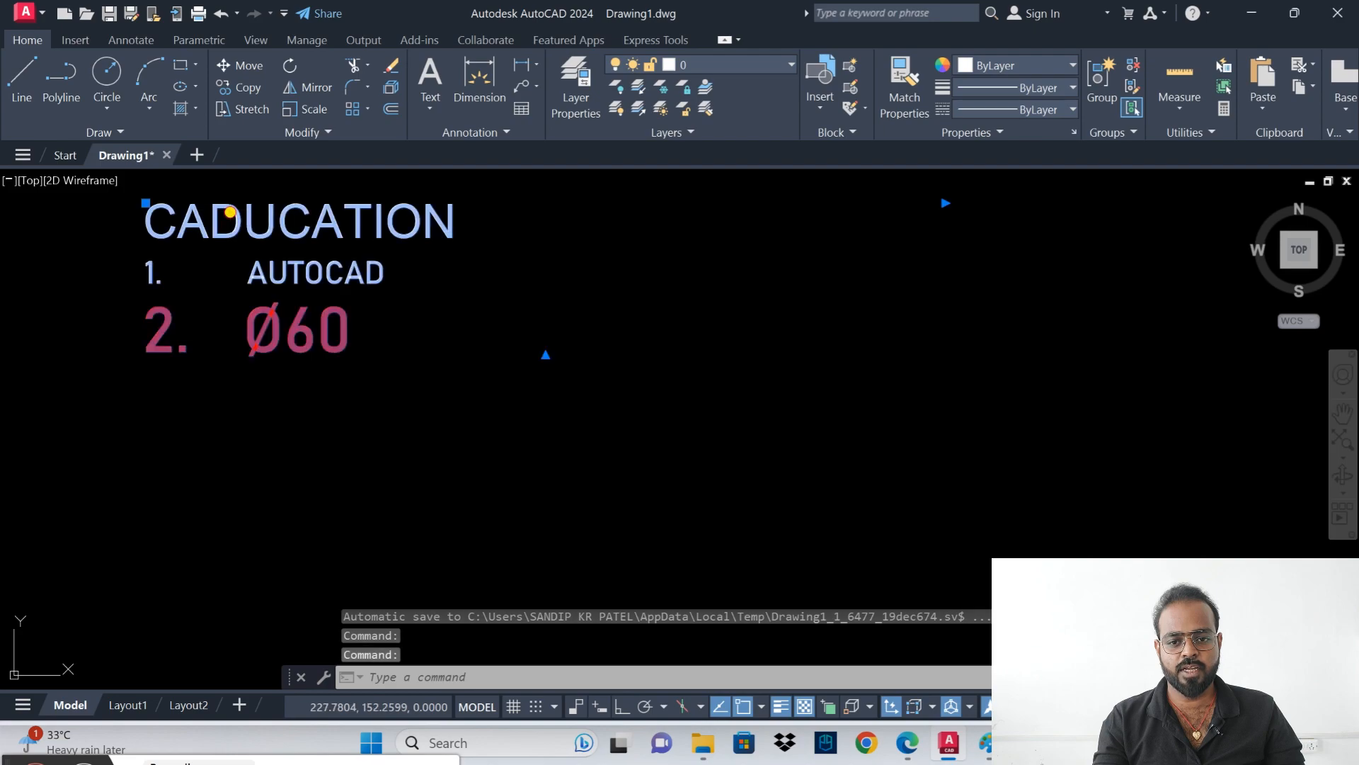
double_click(230, 213)
left_click_drag(385, 273, 223, 271)
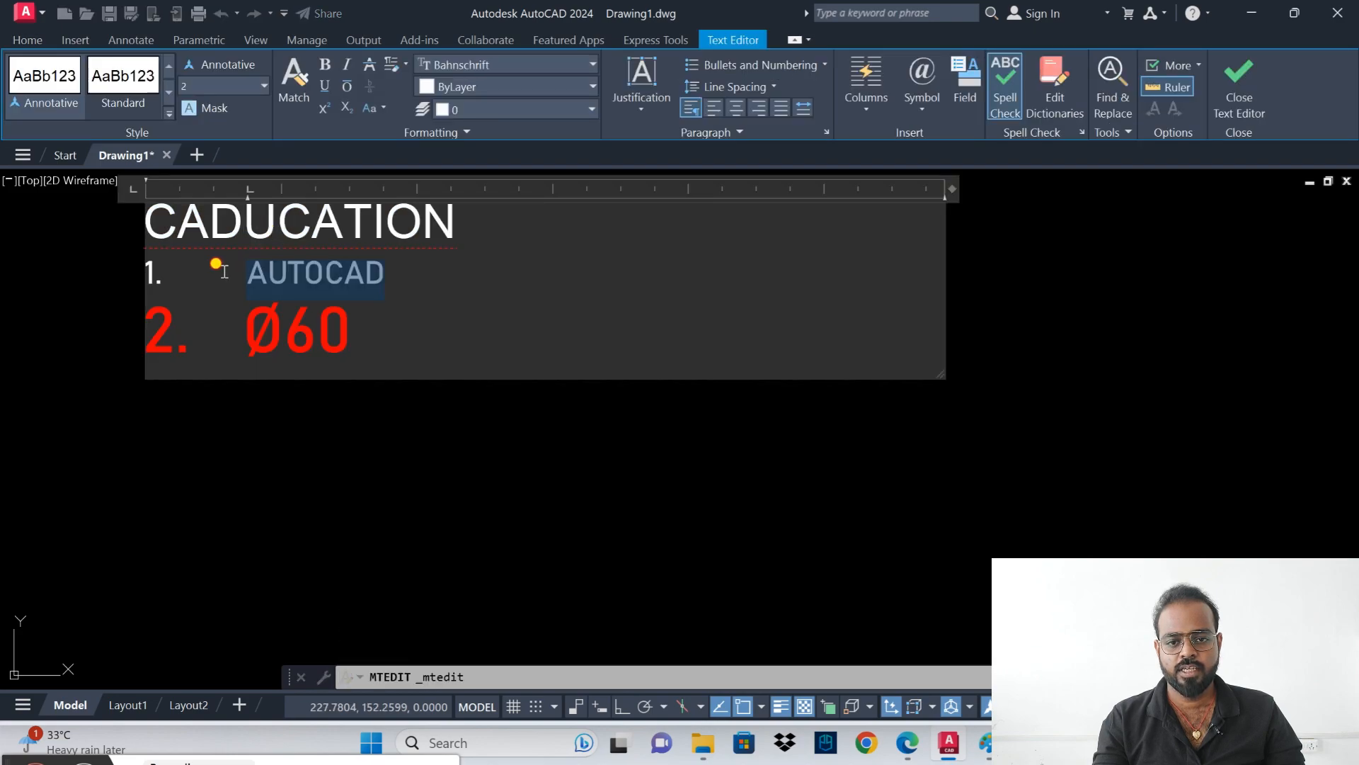
left_click(484, 85)
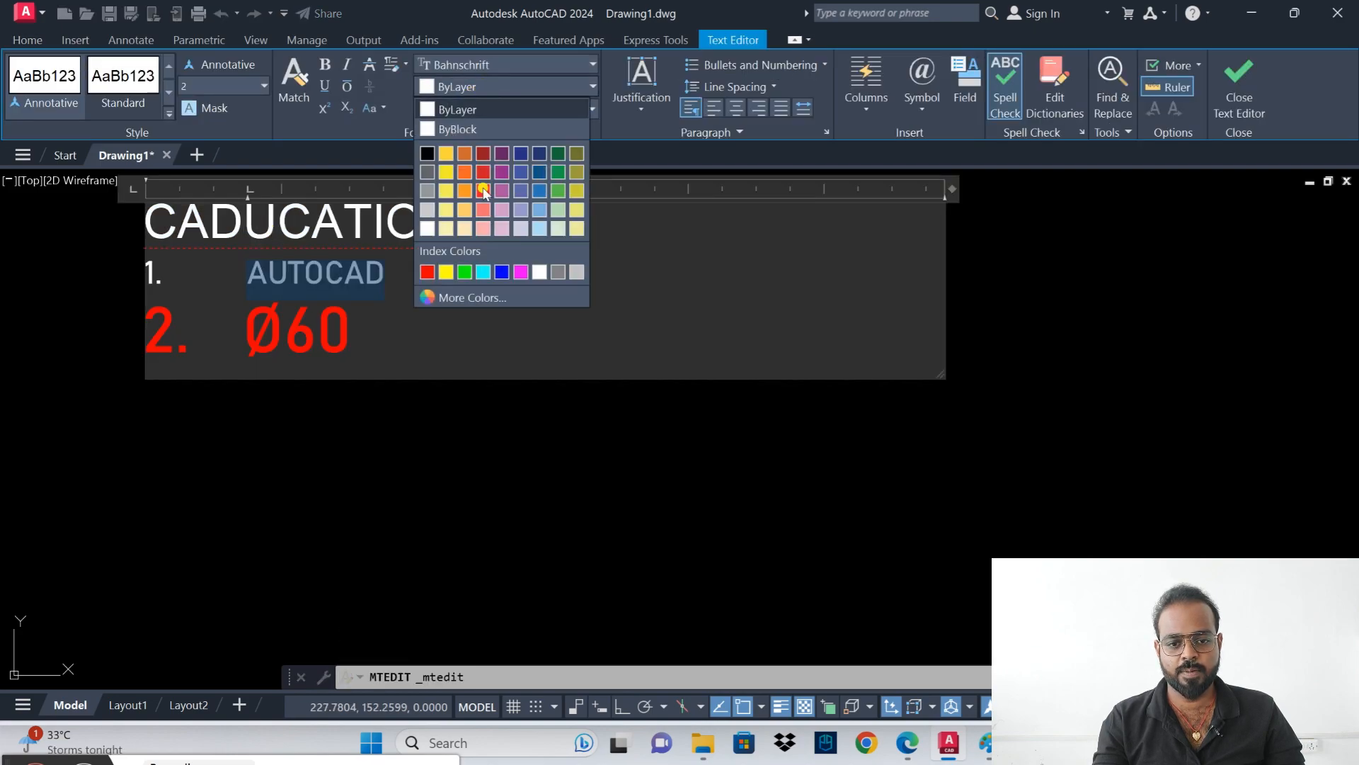
left_click(443, 274)
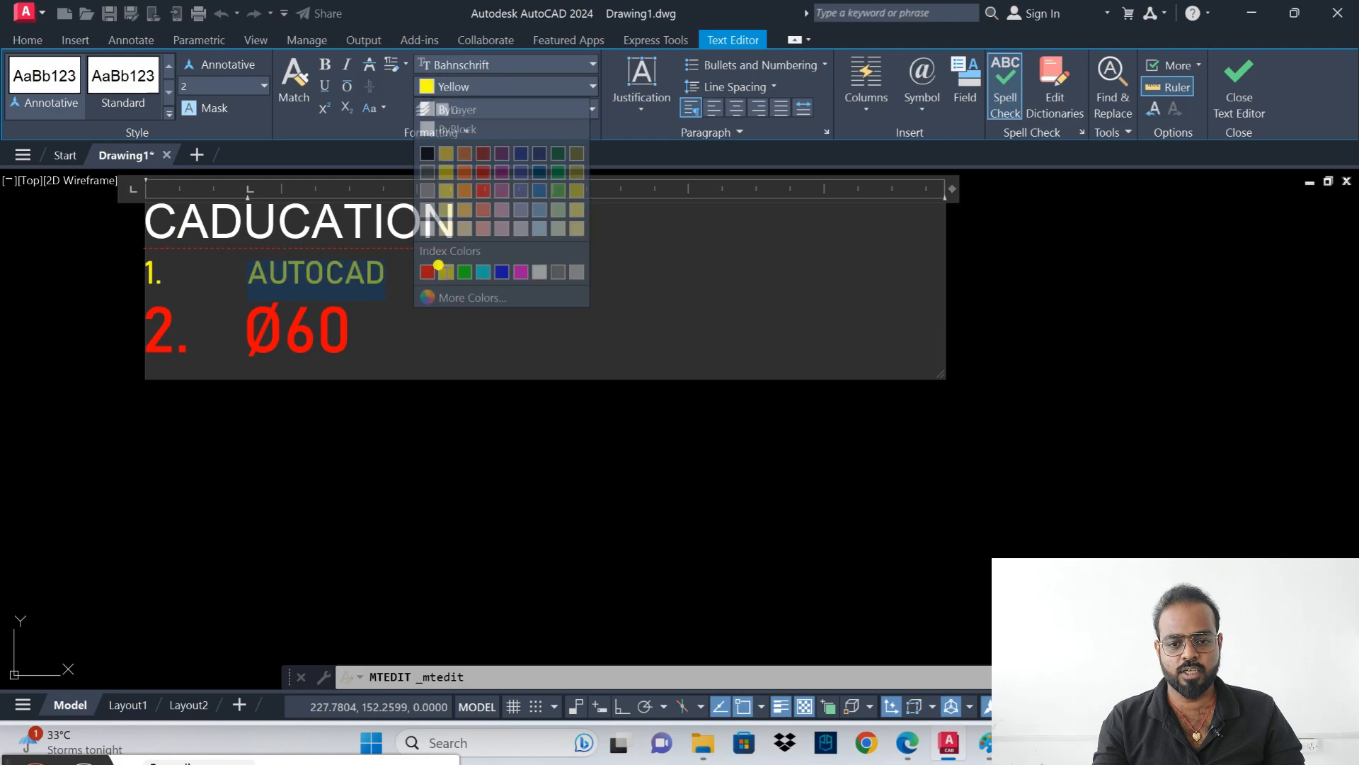
left_click(231, 83)
type("3")
key("Return")
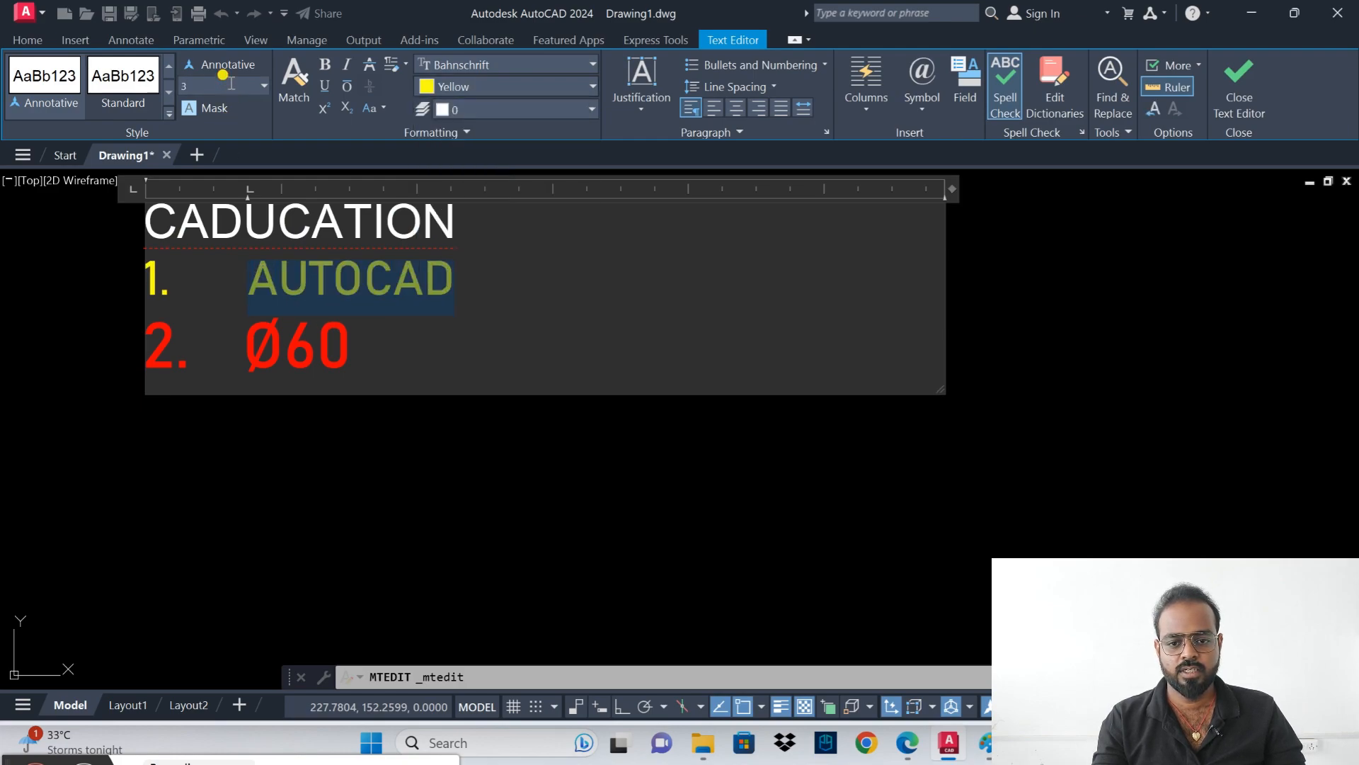
- Set the height of the CADUCATION heading line to 5 and close the text editor
left_click_drag(149, 219, 485, 190)
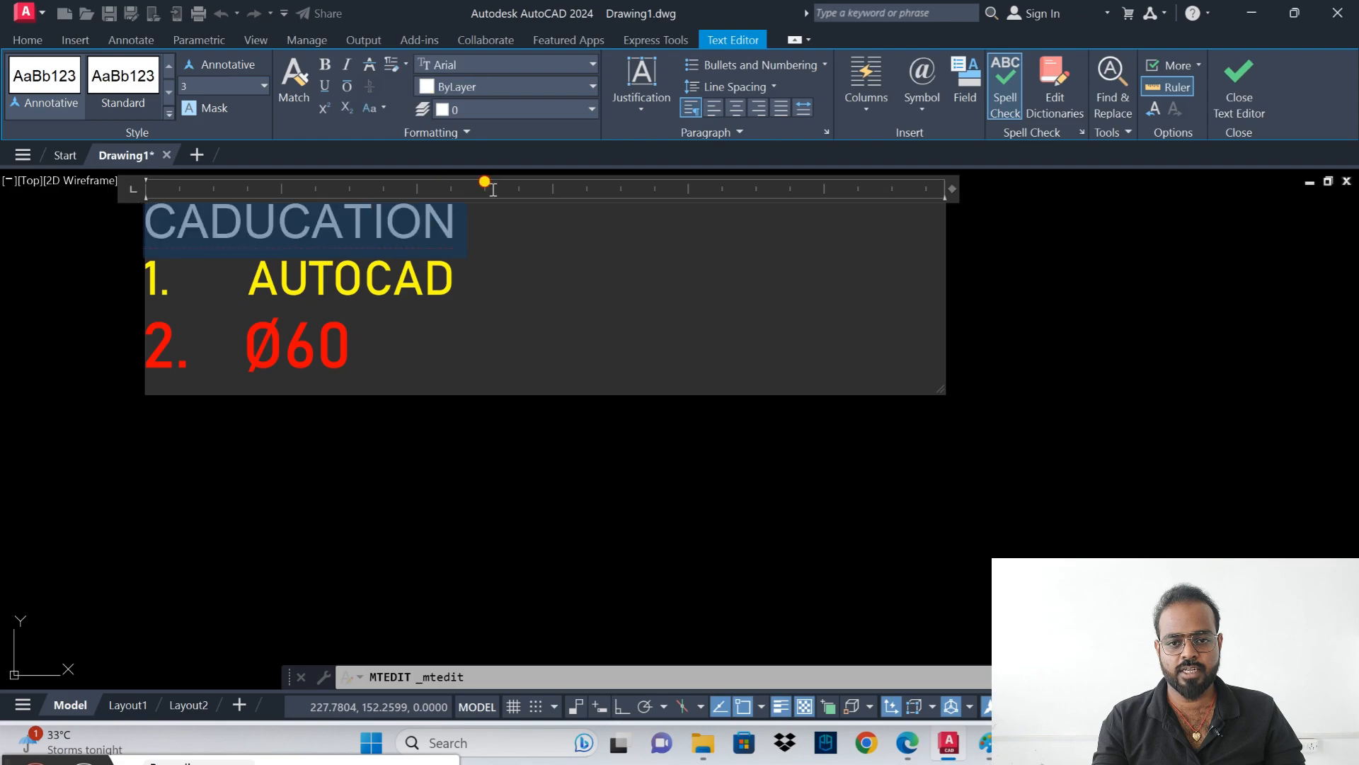
left_click(229, 83)
type("5")
key("Return")
left_click(404, 467)
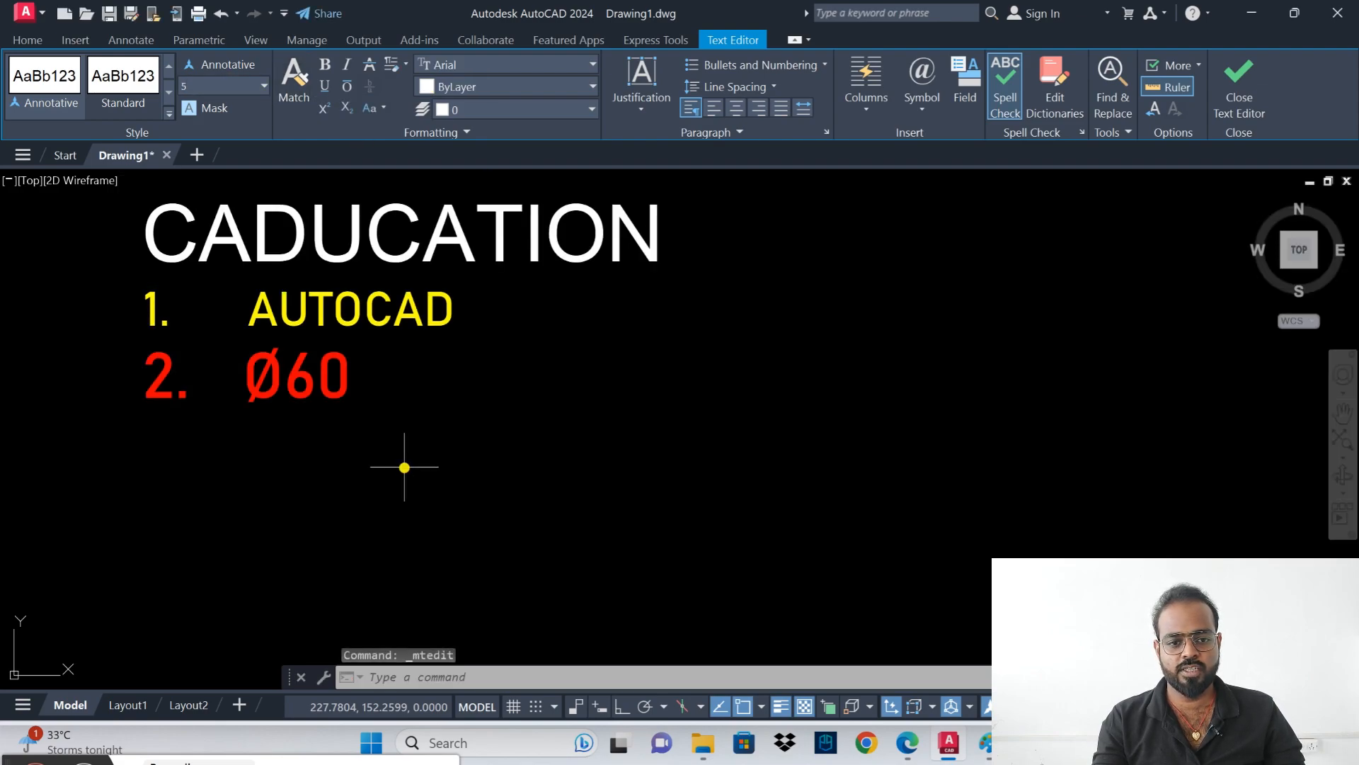